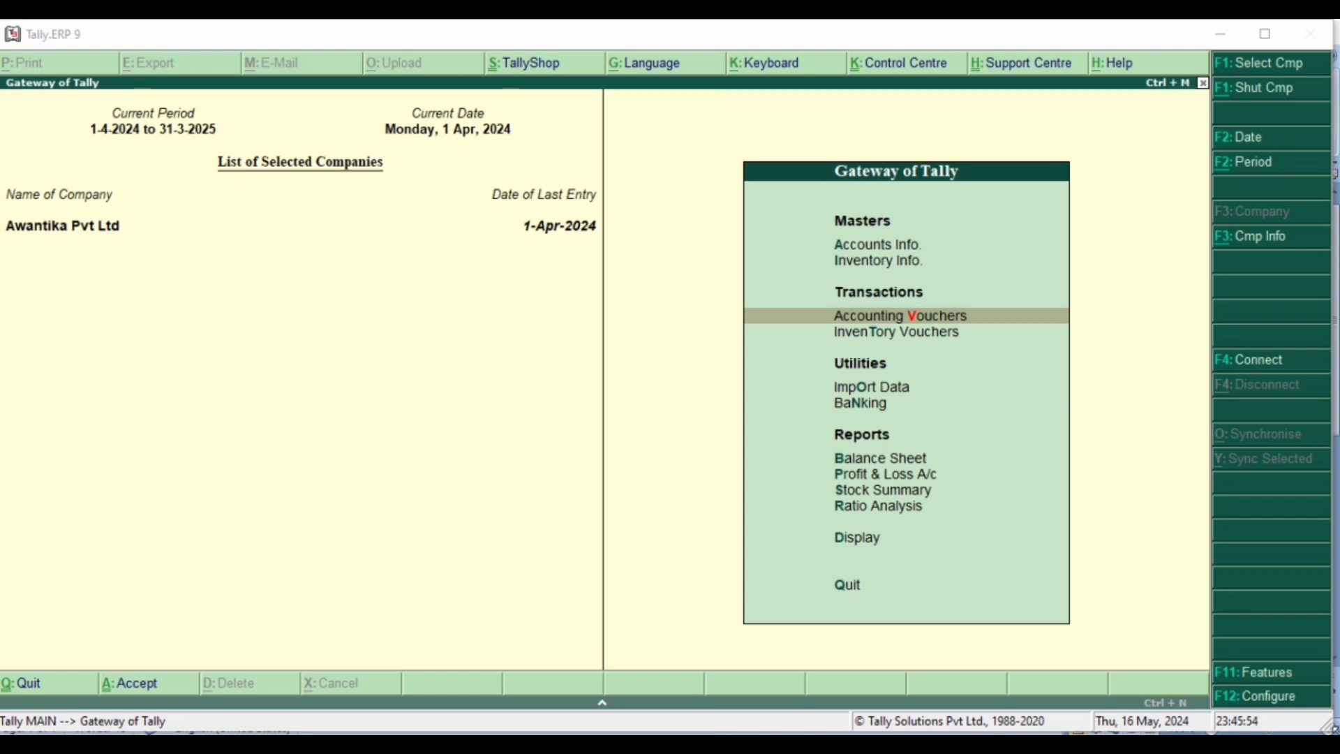
Step: Open the company's GST details from the Statutory & Taxation features by setting Set/alter GST details to Yes
left_click(1282, 681)
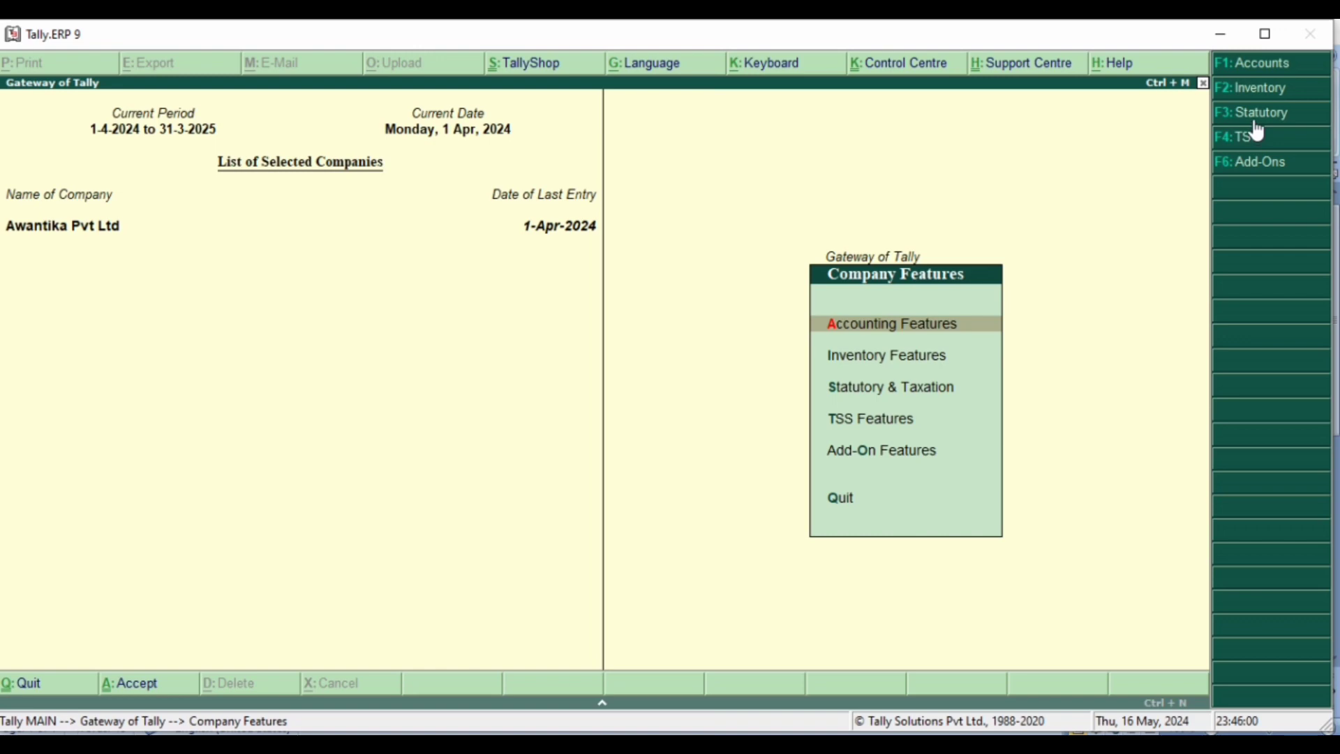
left_click(862, 391)
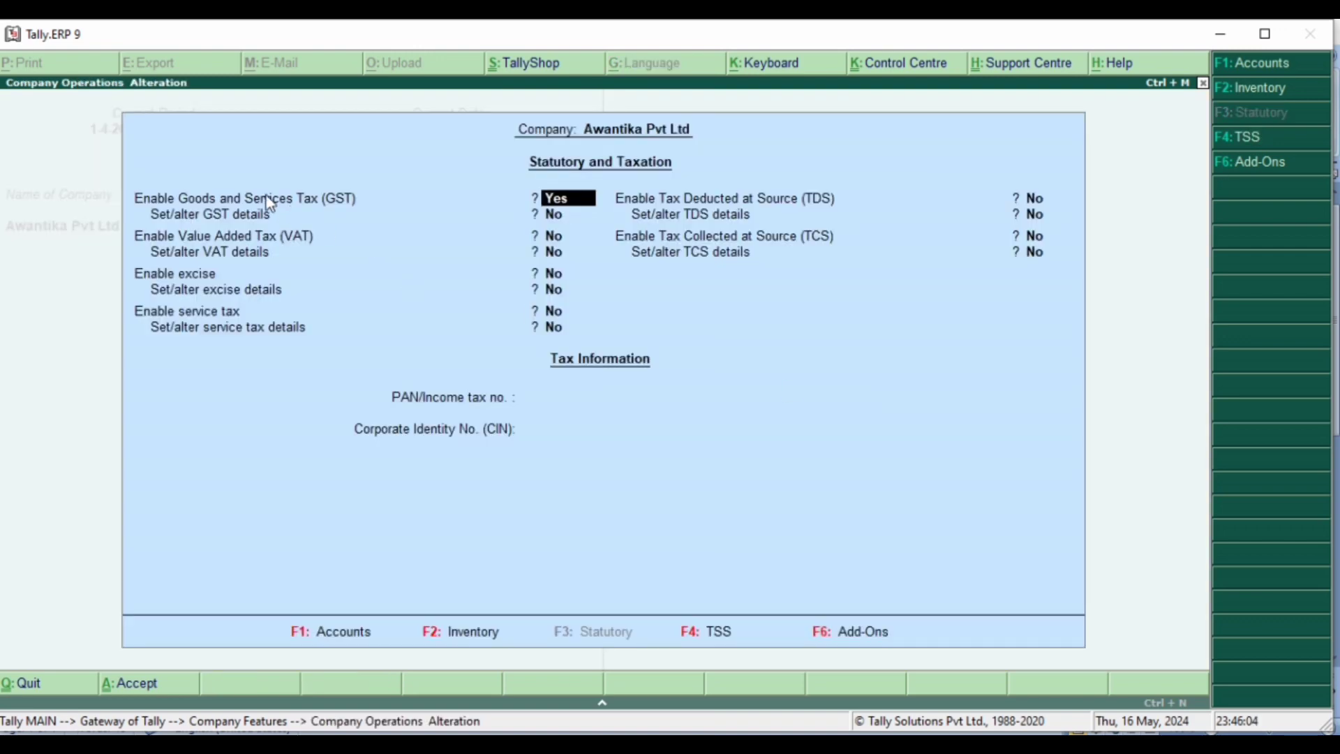
left_click(553, 215)
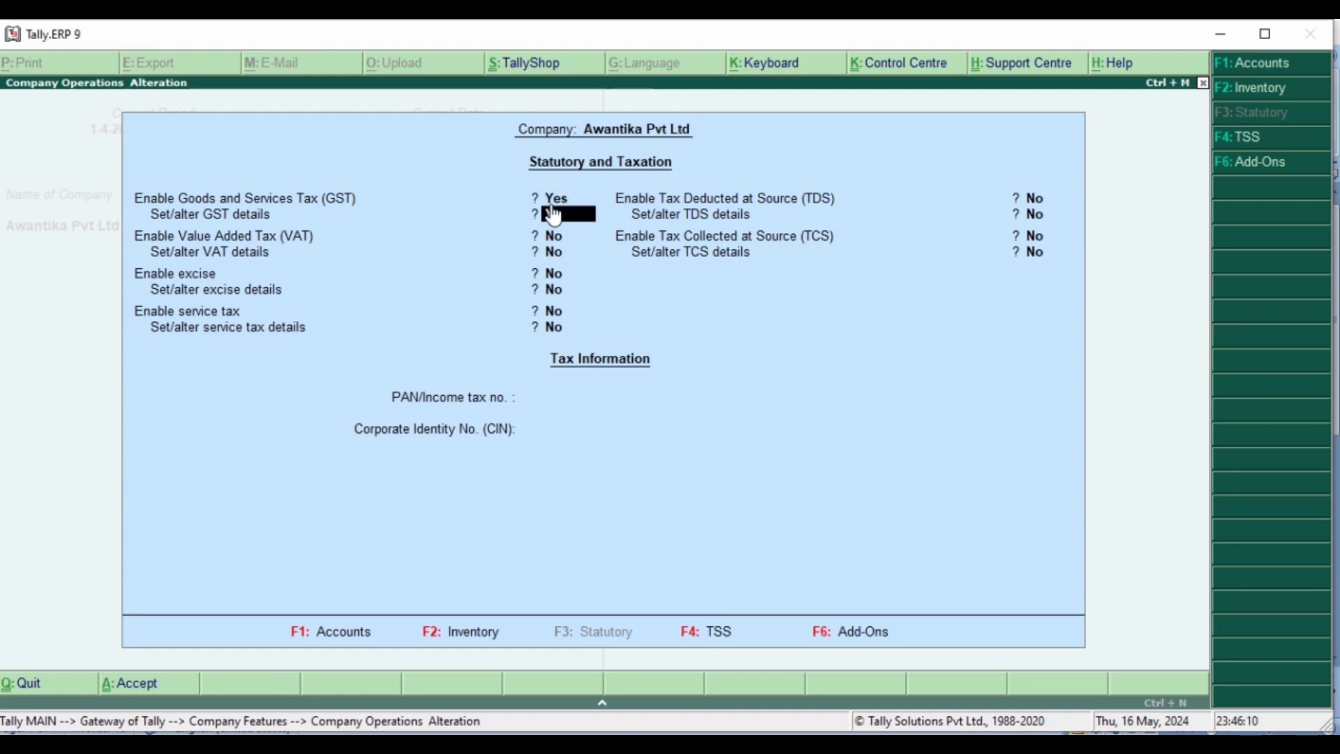
key("y")
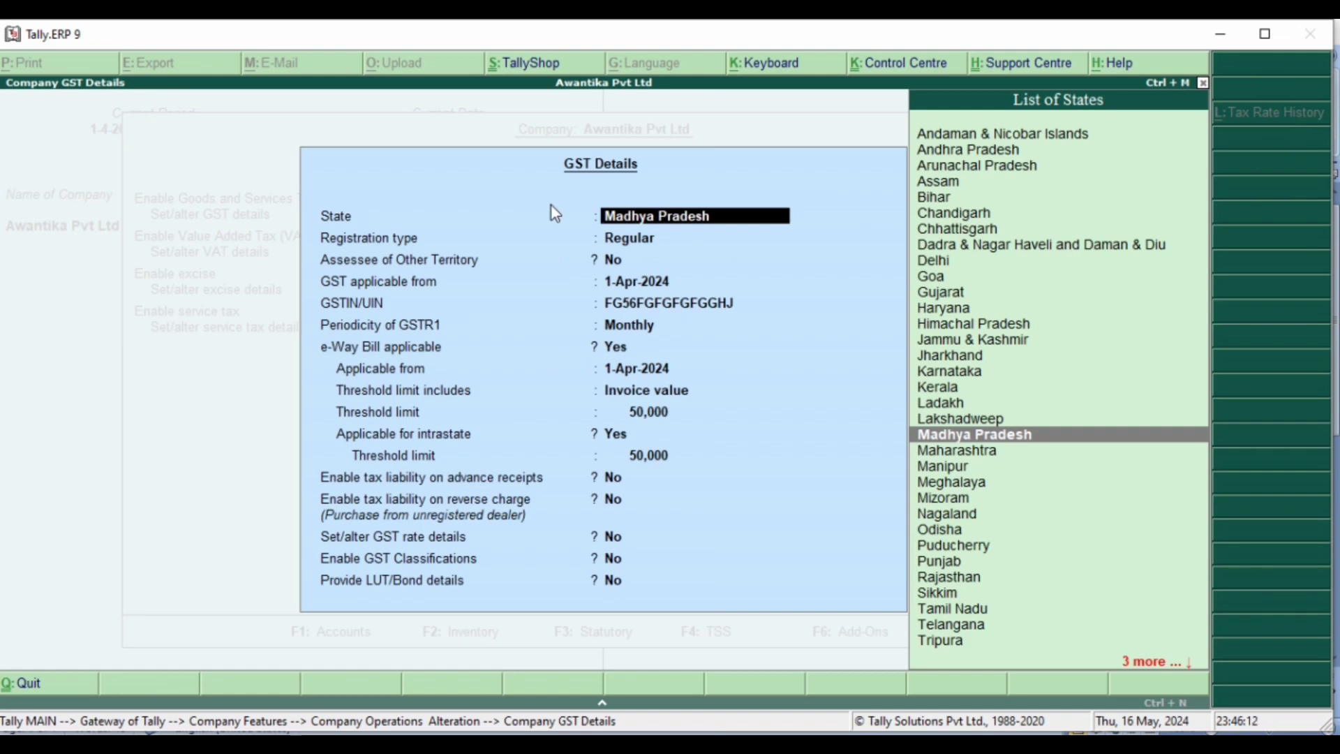
Step: Accept the existing GST details, save the Statutory and Taxation settings and return to the Gateway of Tally
key("Return")
key("Return")
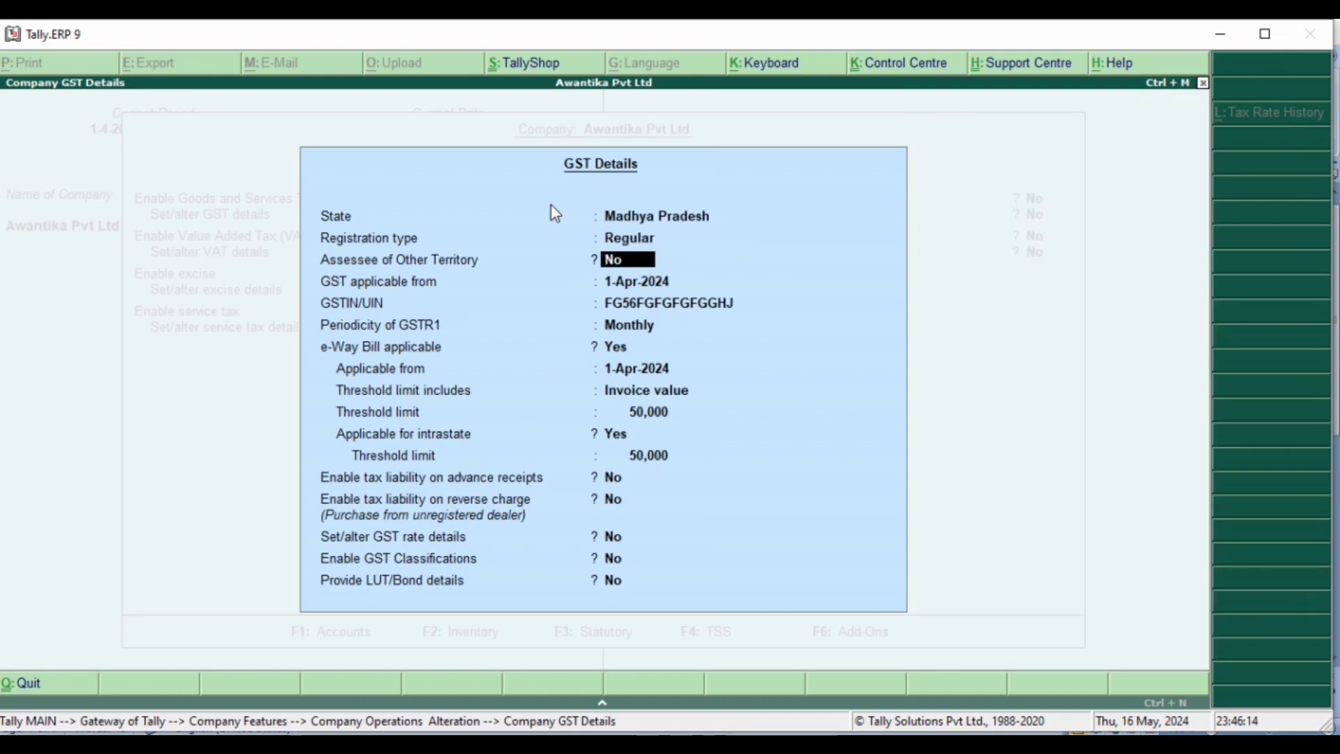
key("Return")
key("Return")
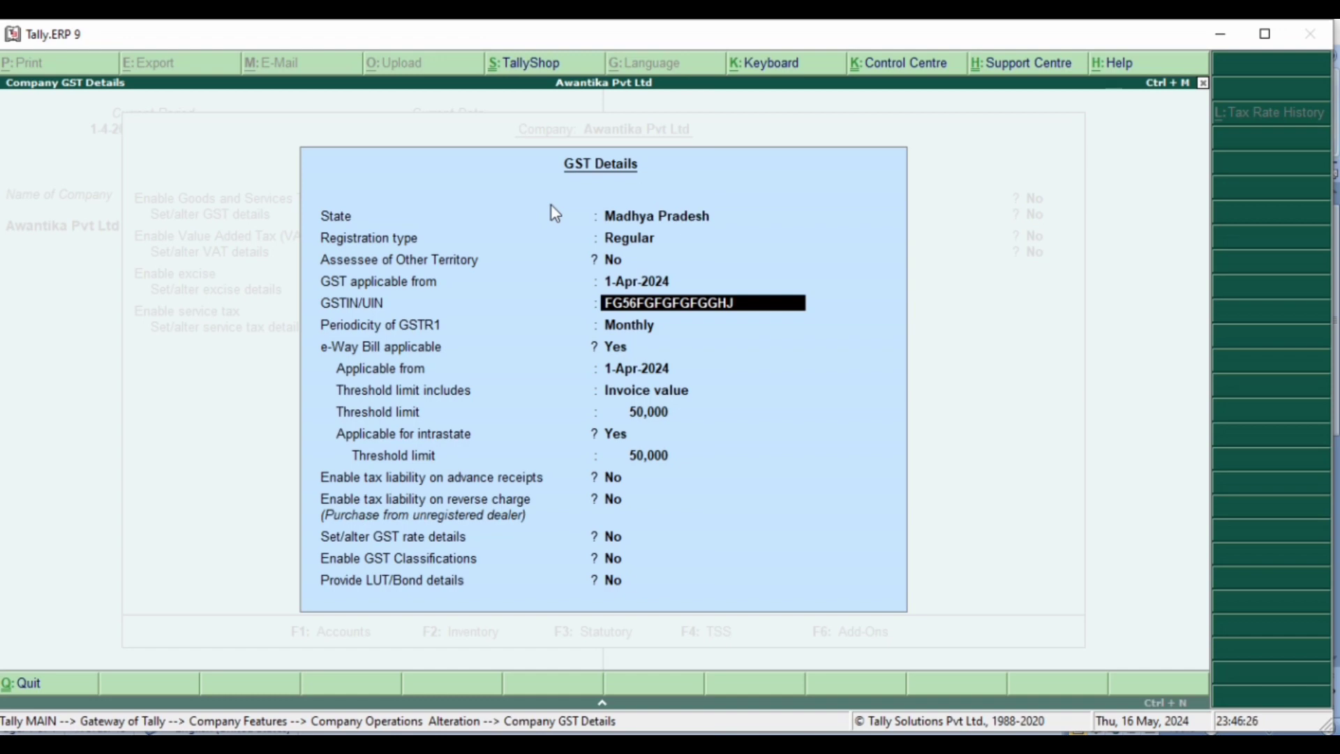
key("Return")
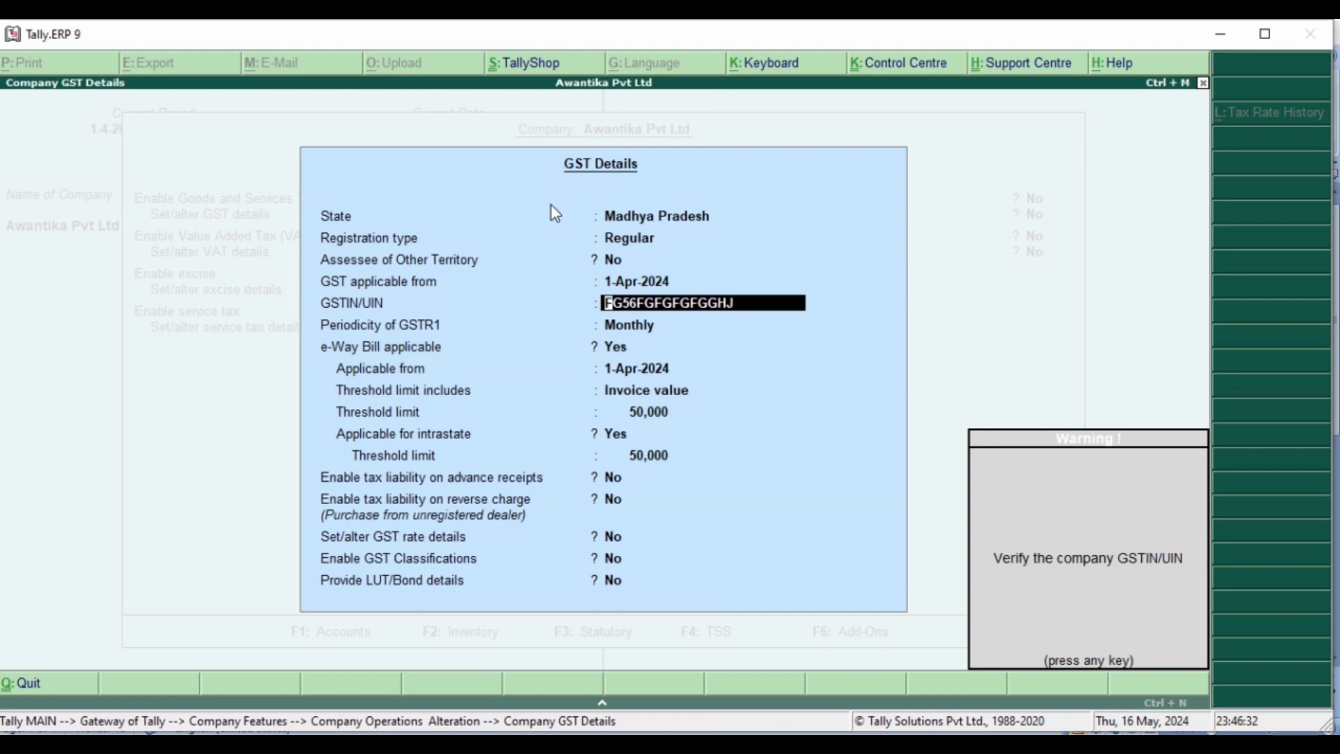
key("Return")
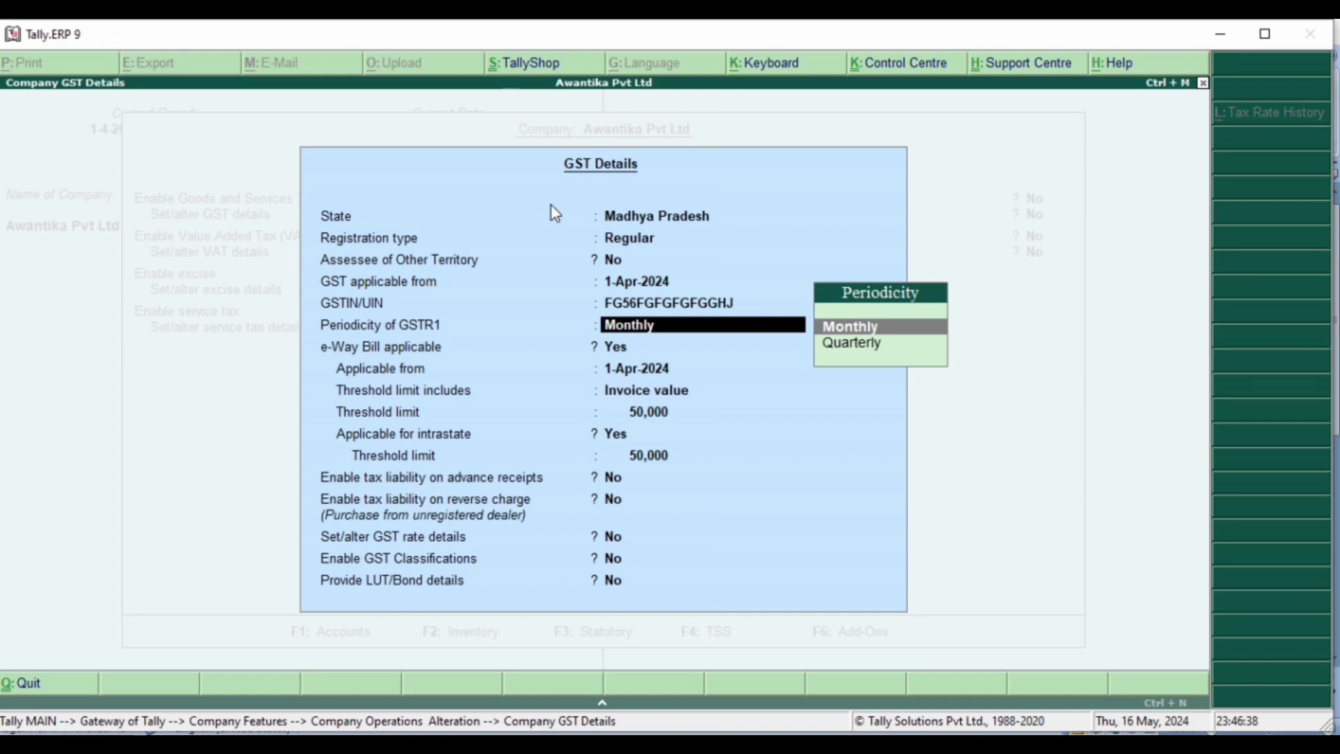
key("ctrl+a")
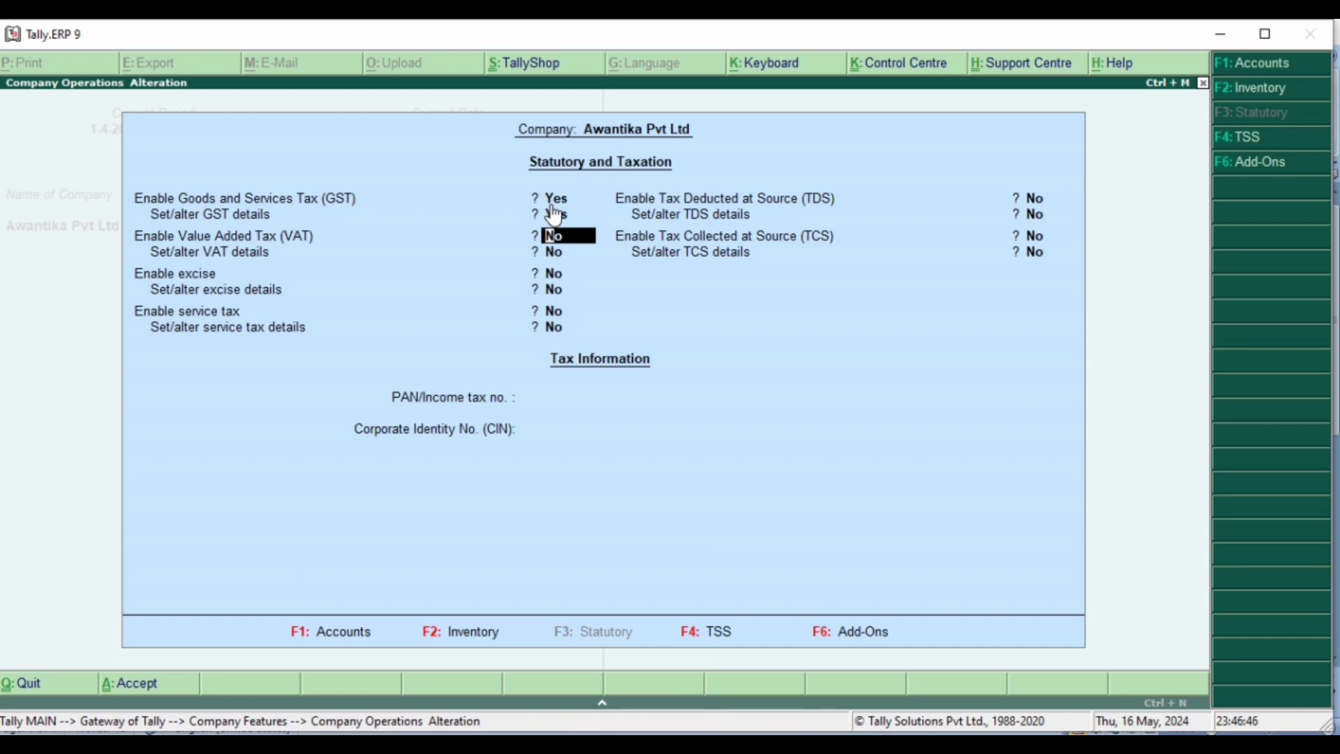
key("ctrl+a")
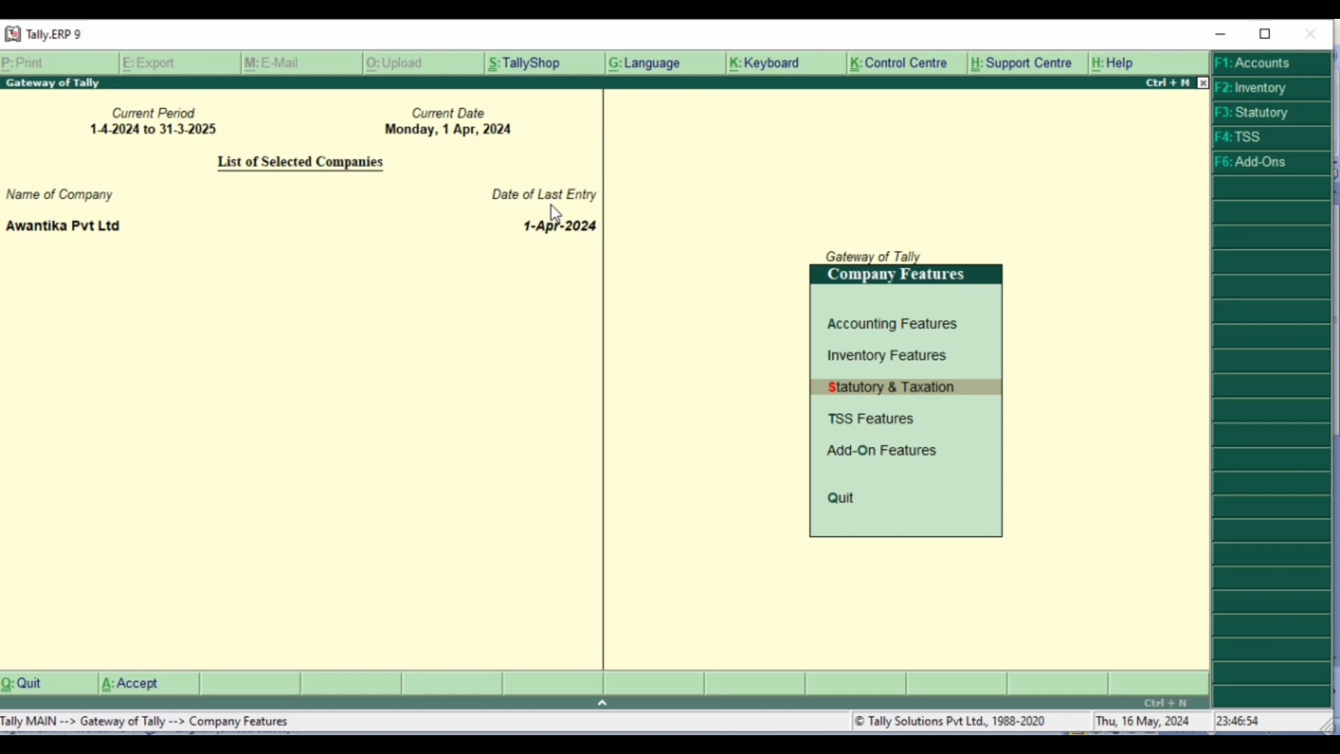
key("Escape")
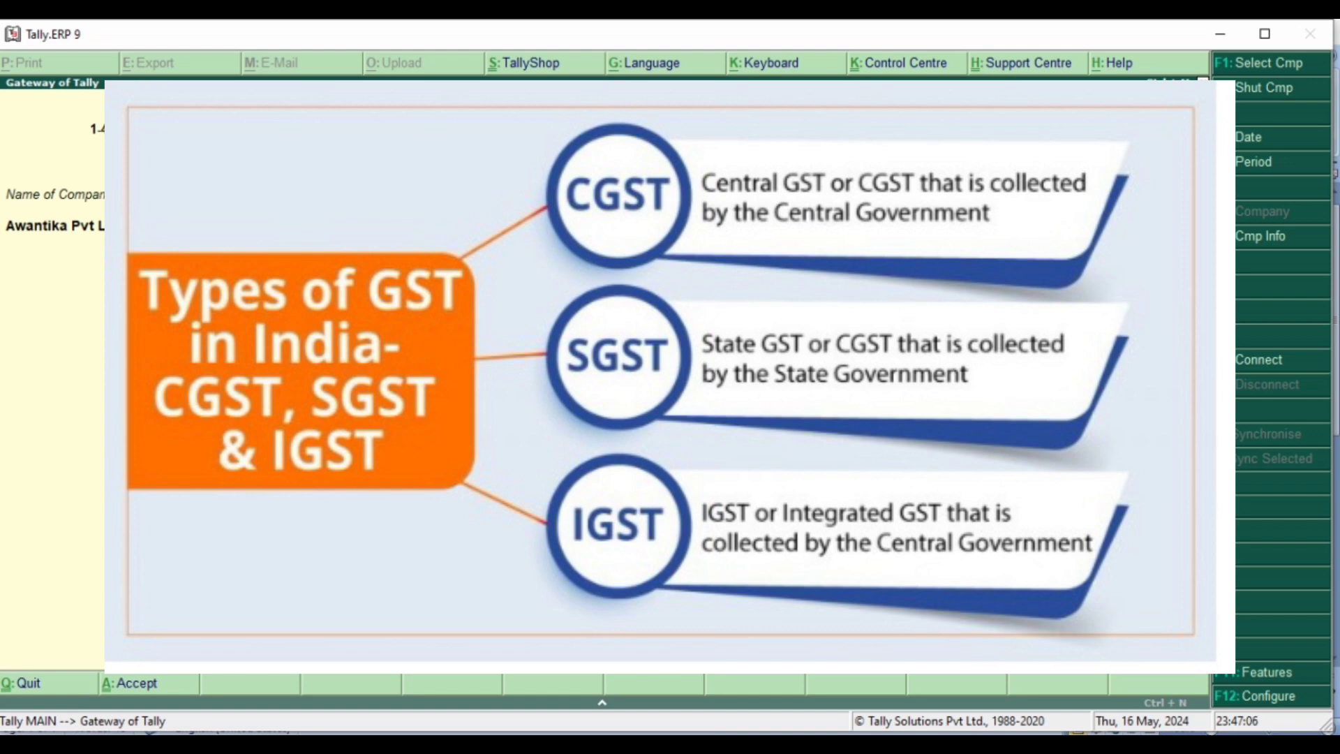
Step: Open a new sales voucher, consult the sales entry data in the Word document and delete the stray 55 from its customer line
key("v")
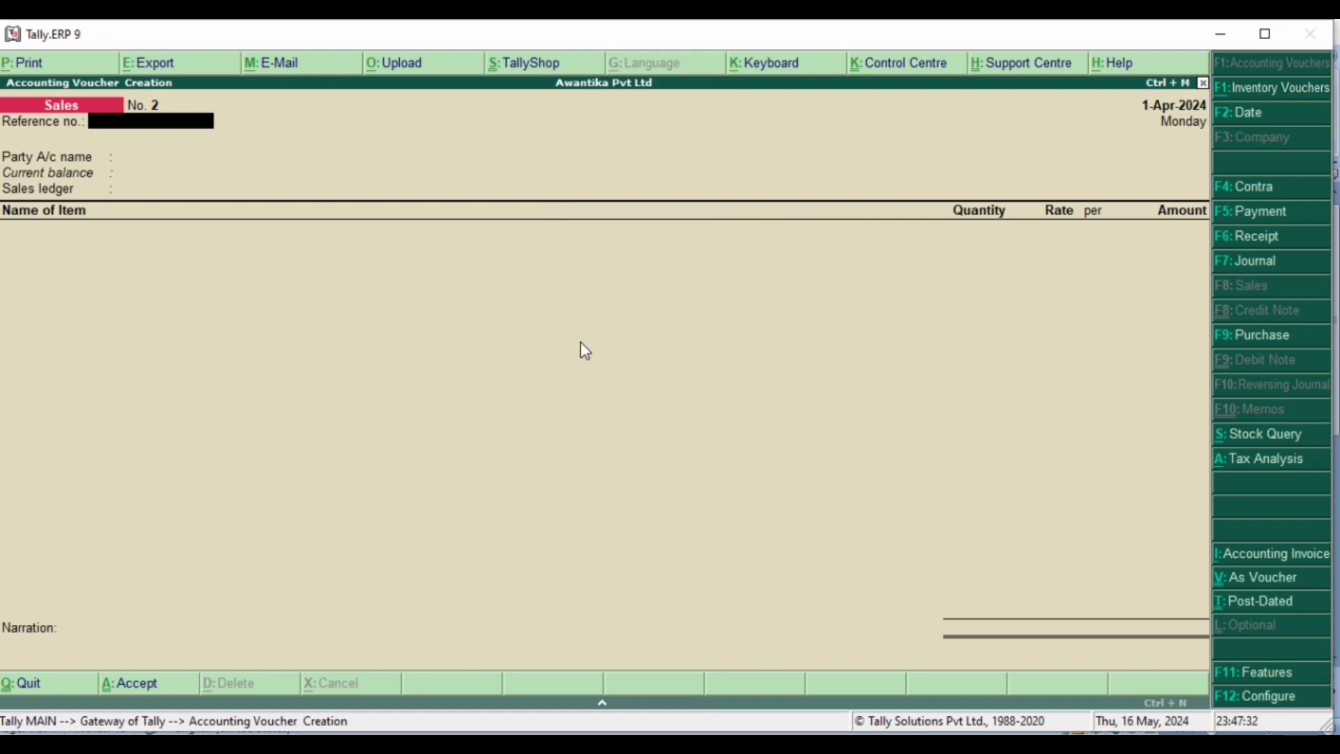
key("alt+Tab")
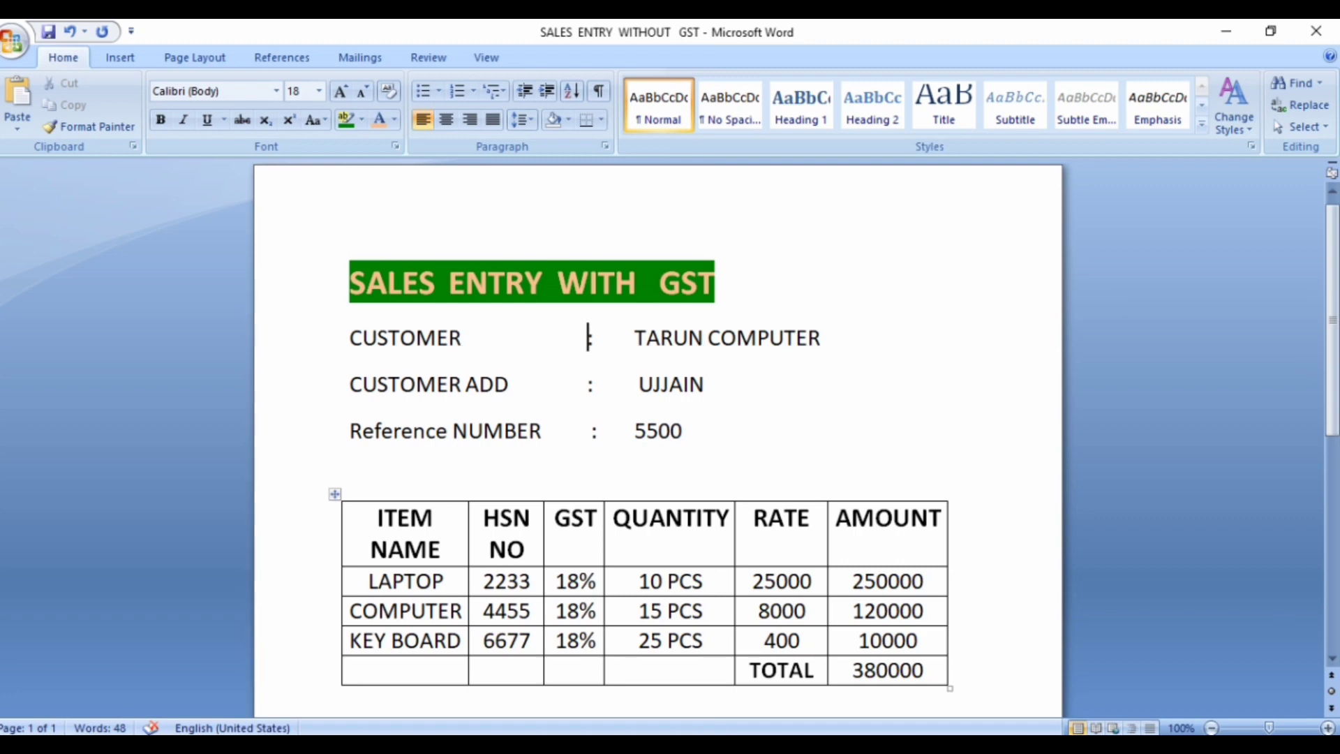
mouse_move(909, 745)
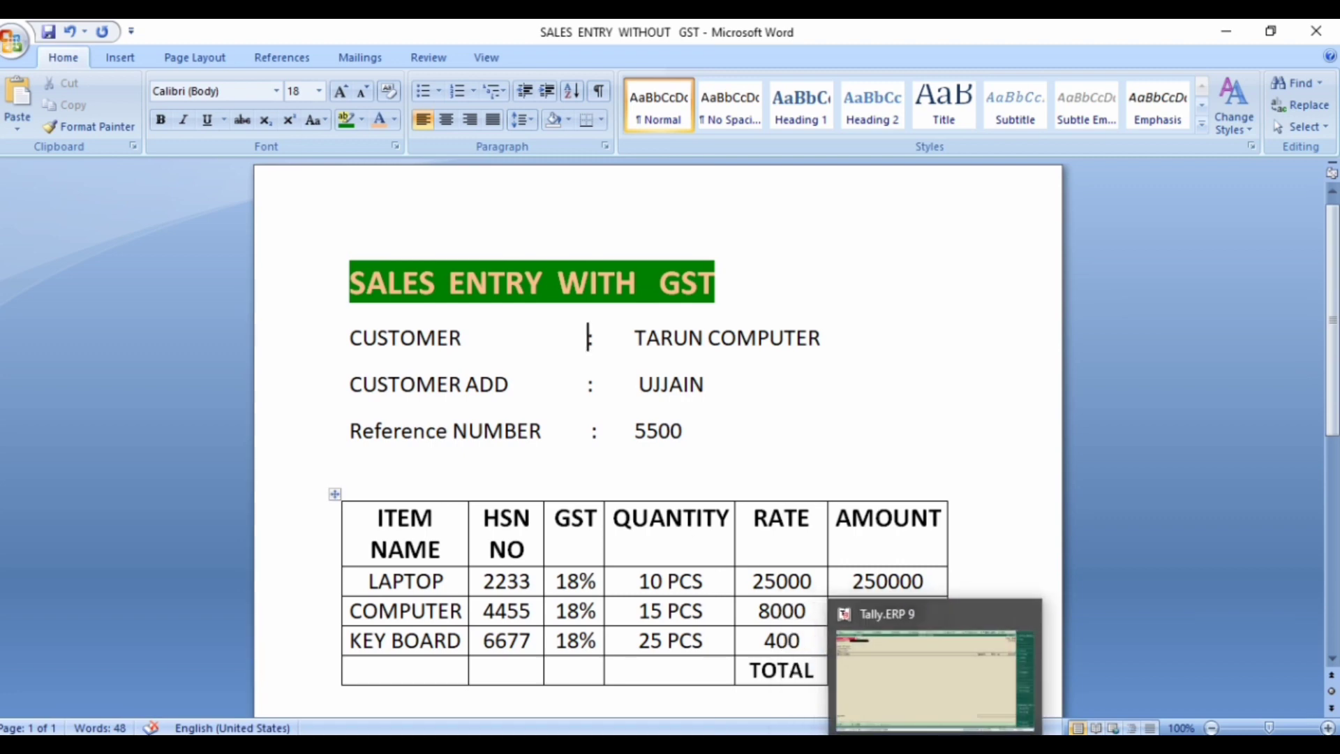
mouse_move(924, 697)
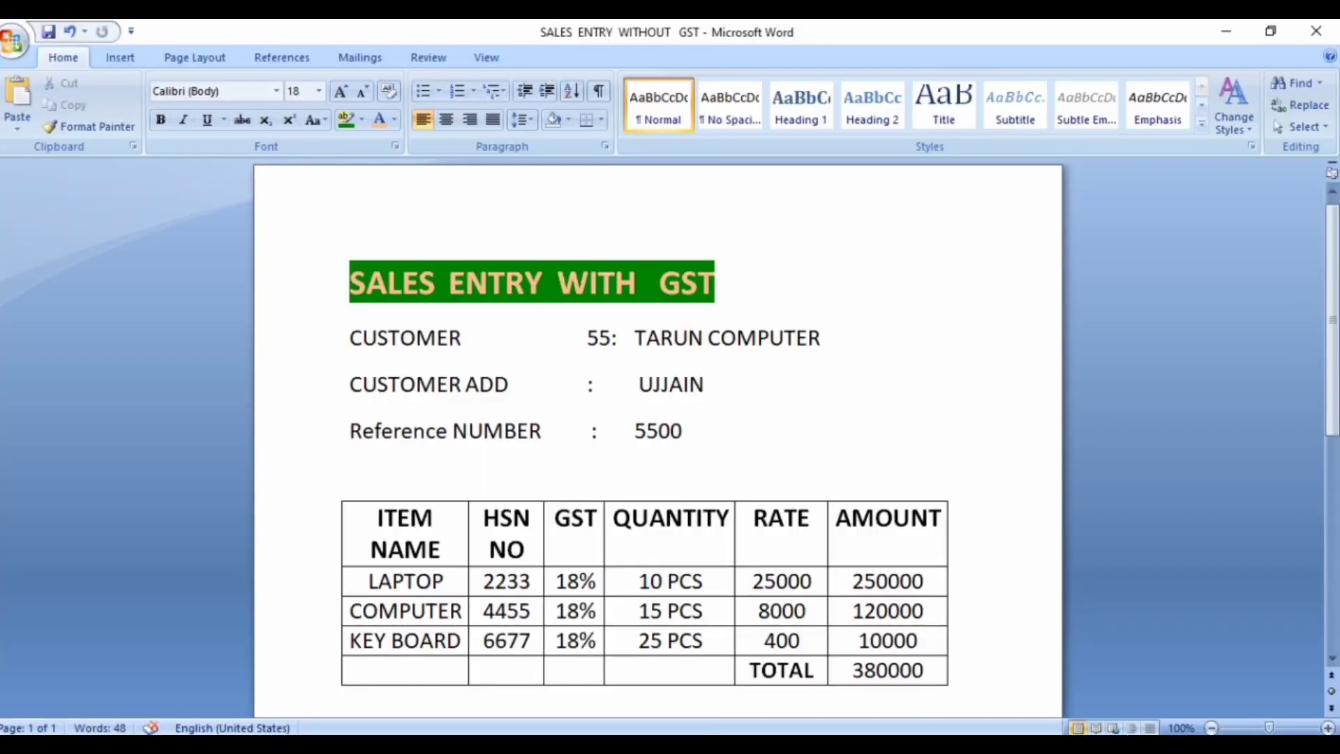
key("BackSpace")
key("BackSpace")
key("alt+Tab")
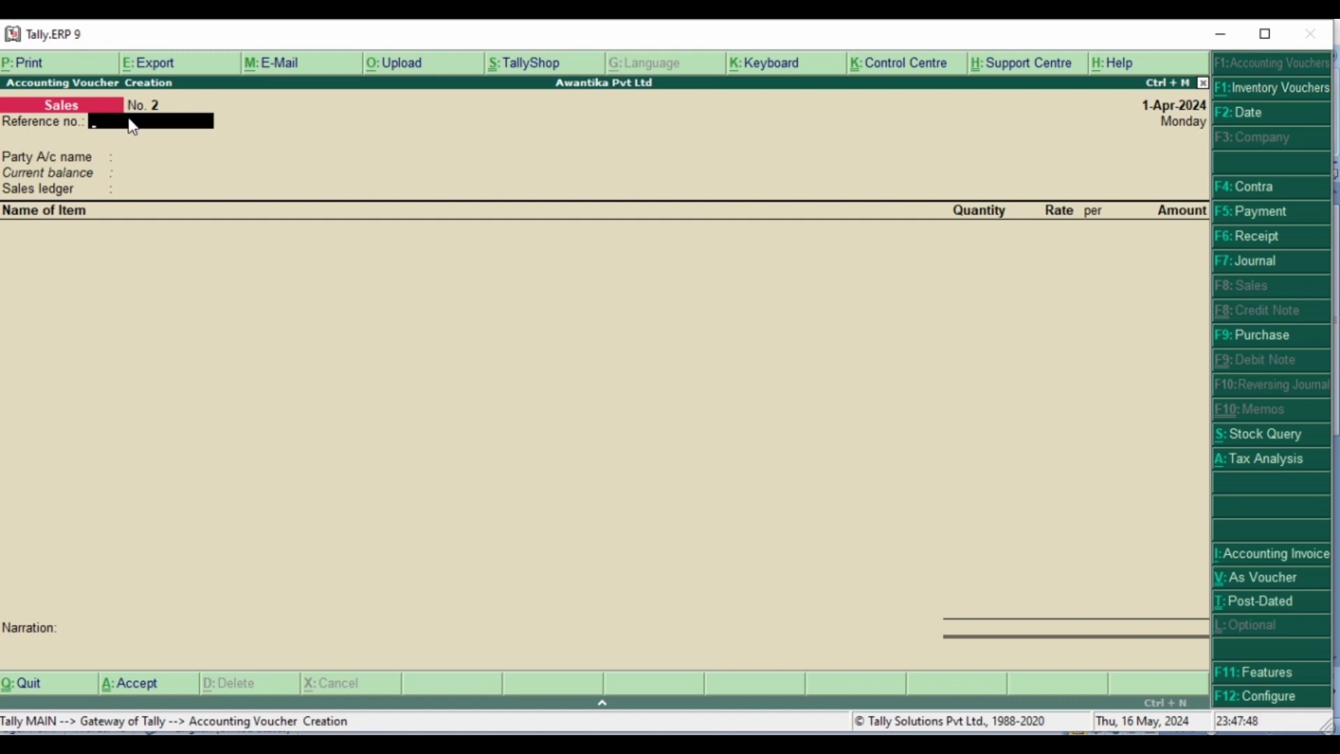
Step: Set the sales voucher's reference number to 5500 and check the customer details in the Word document
type("5500")
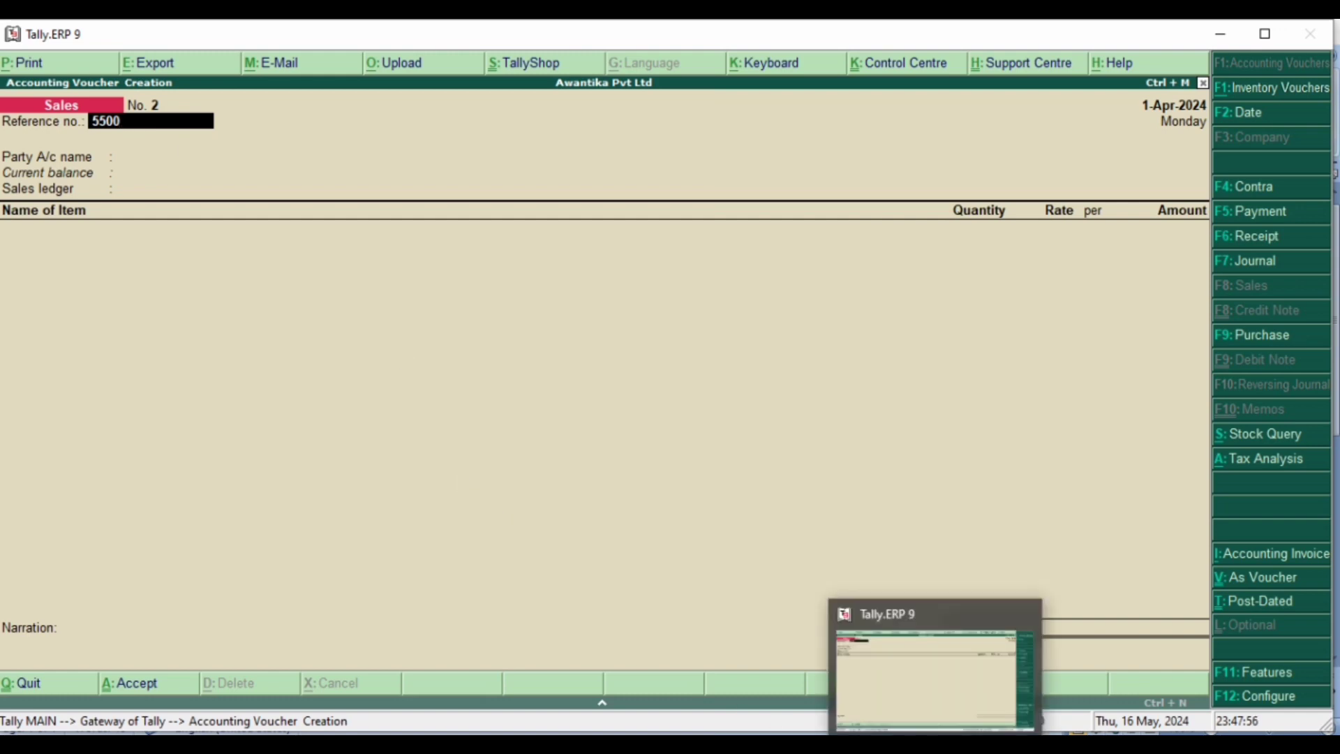
key("Return")
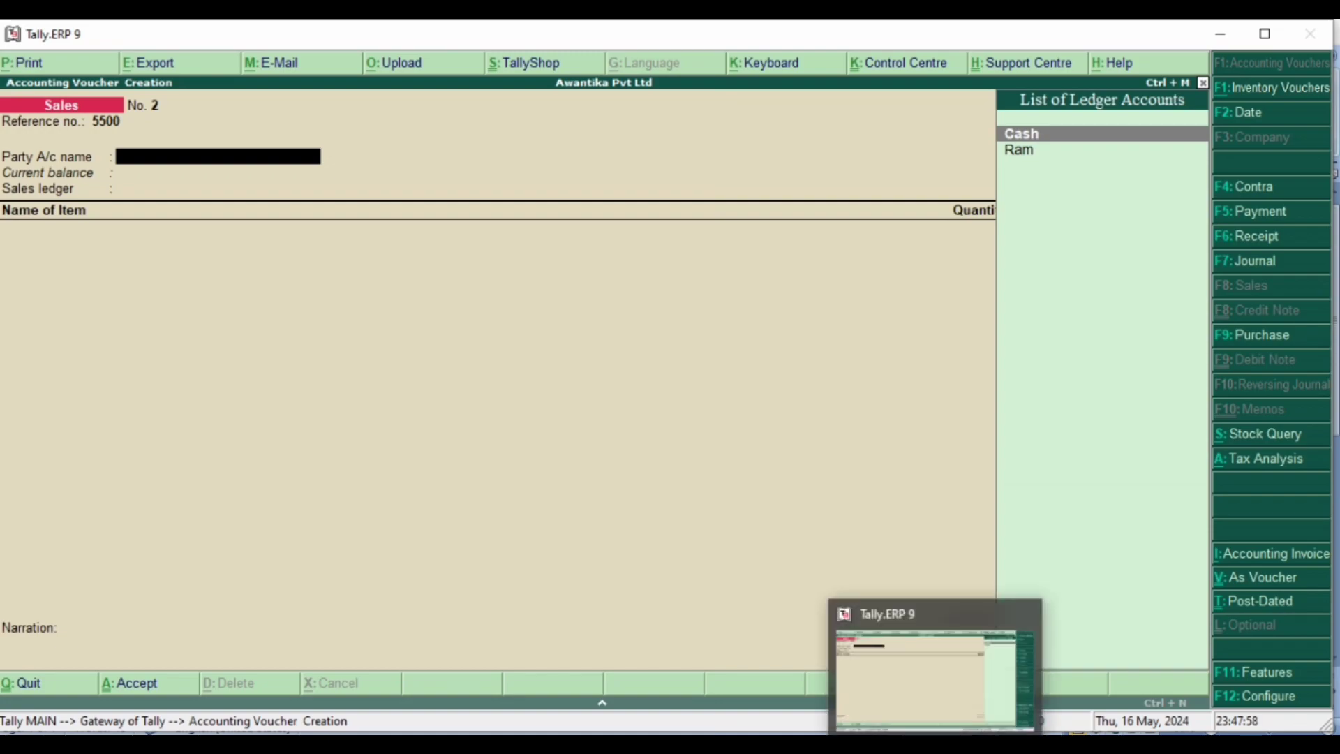
left_click(885, 746)
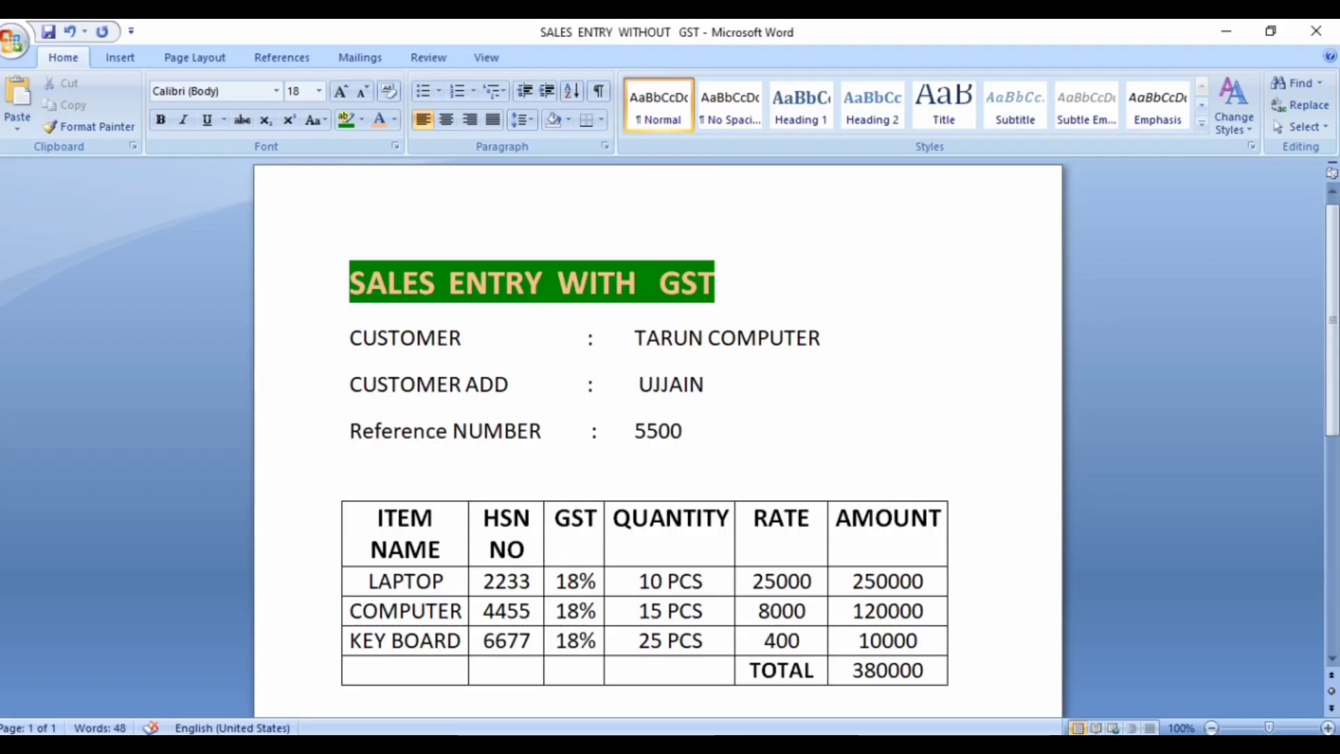
key("alt+Tab")
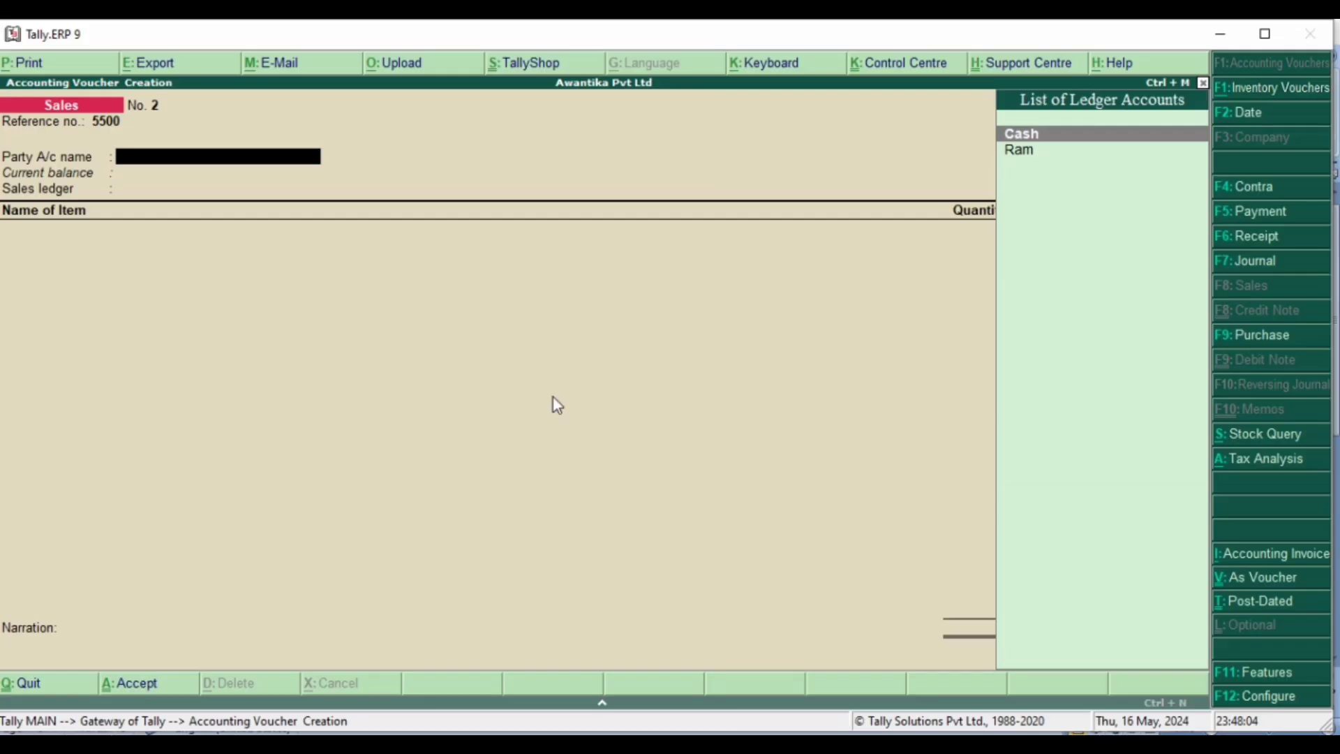
Step: Start a new party ledger from the sales voucher and name it TARUN COUMPTER
key("alt+c")
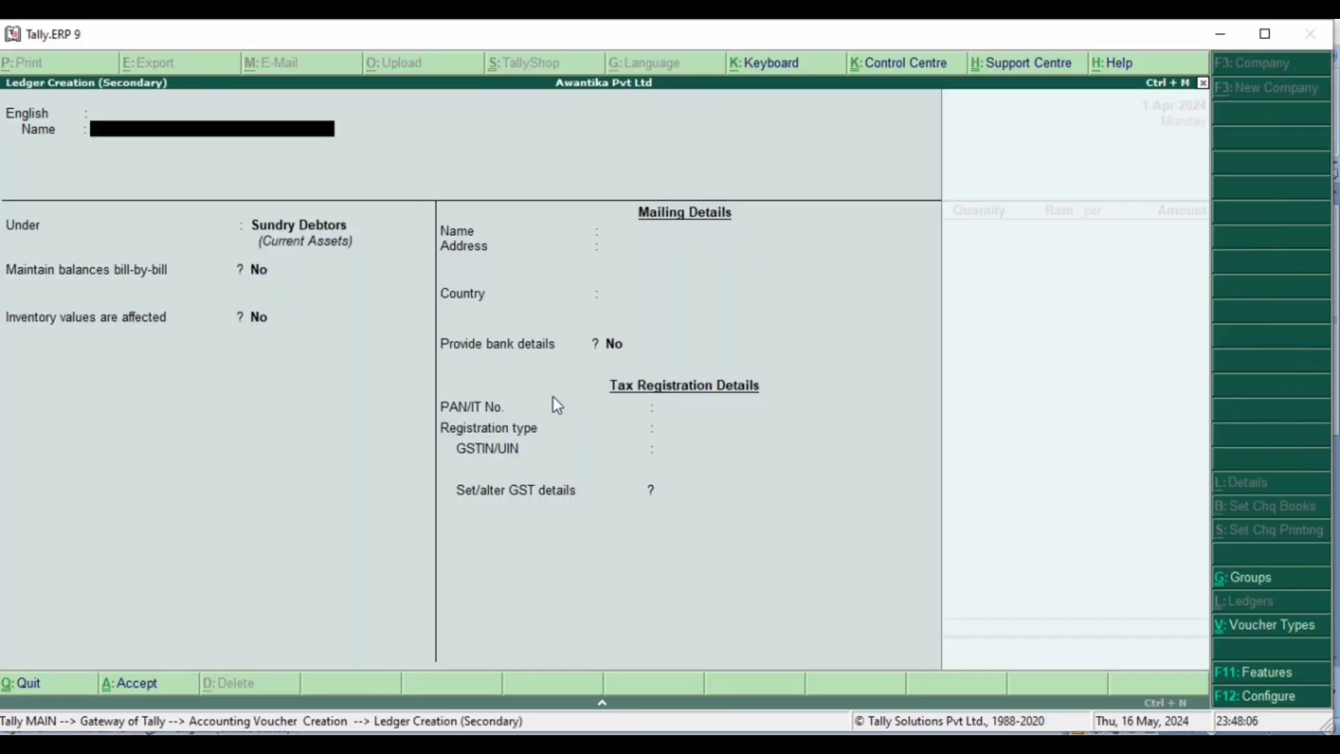
type("TARUN COMPUTR")
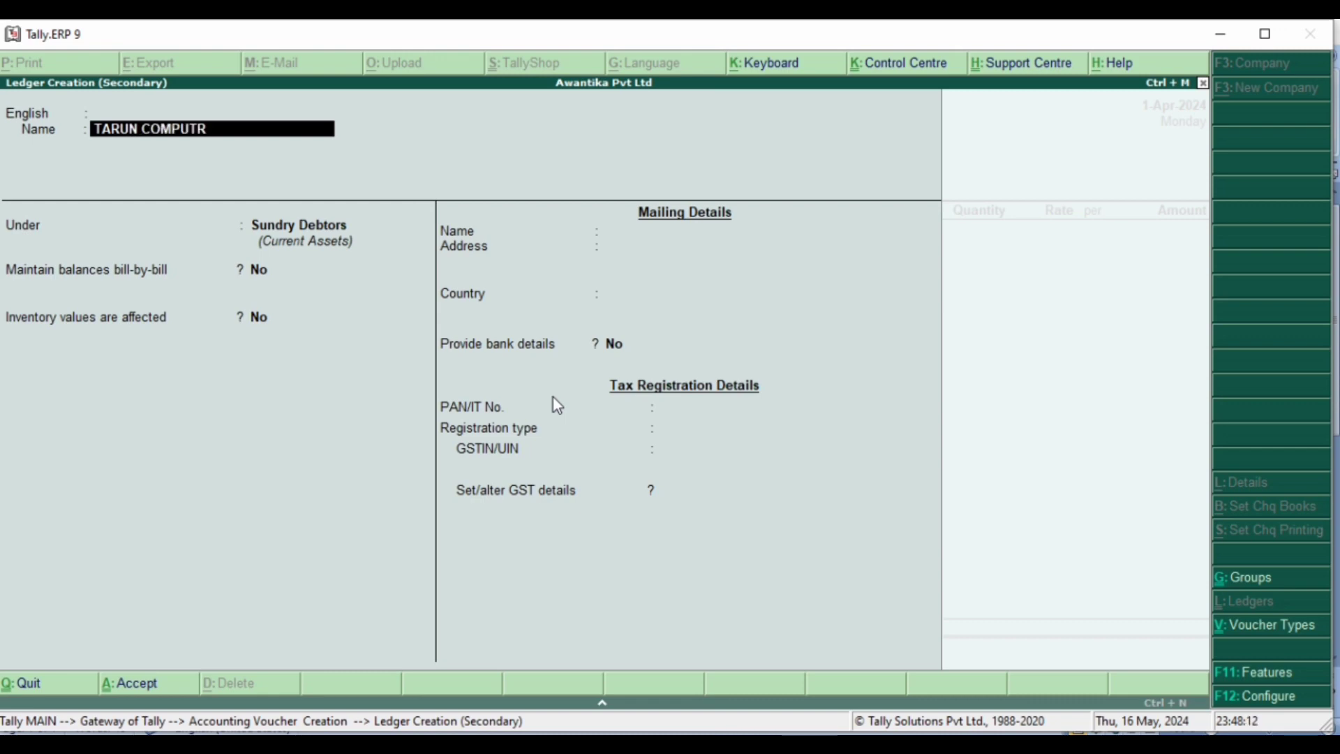
key("Return")
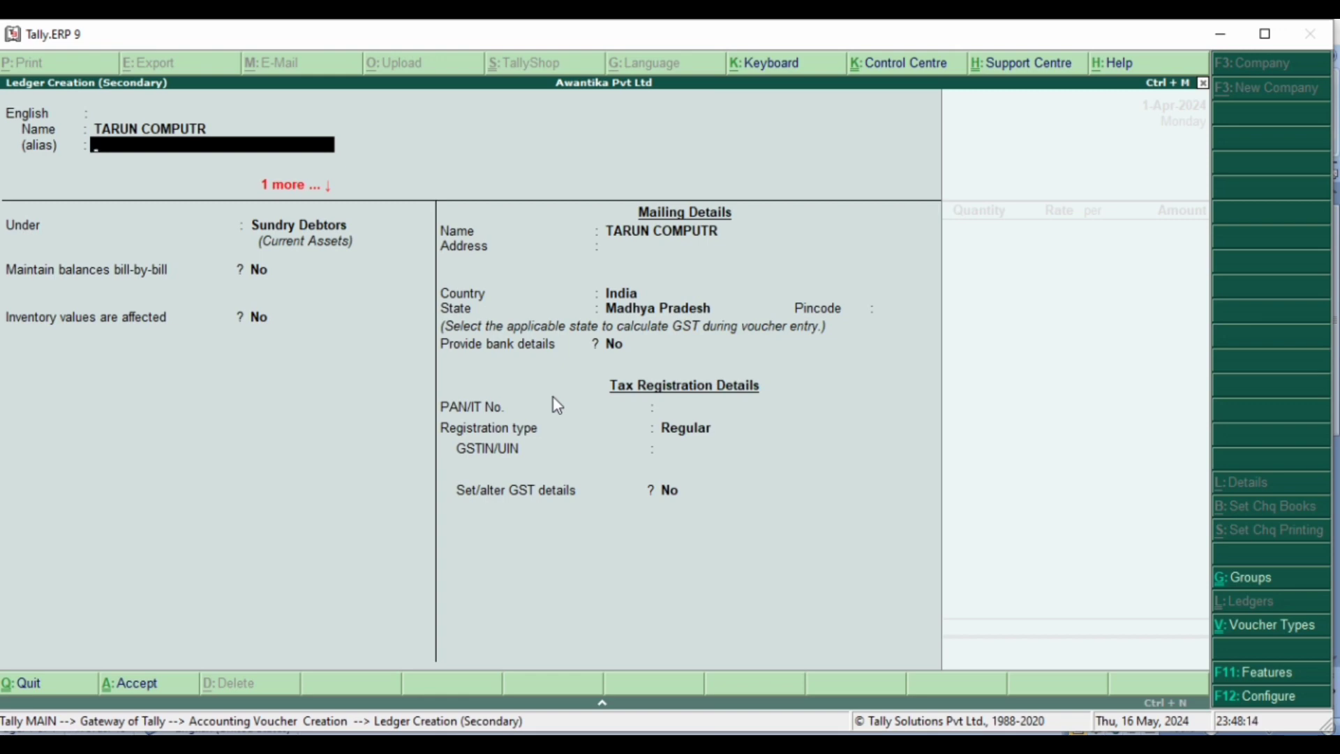
key("BackSpace")
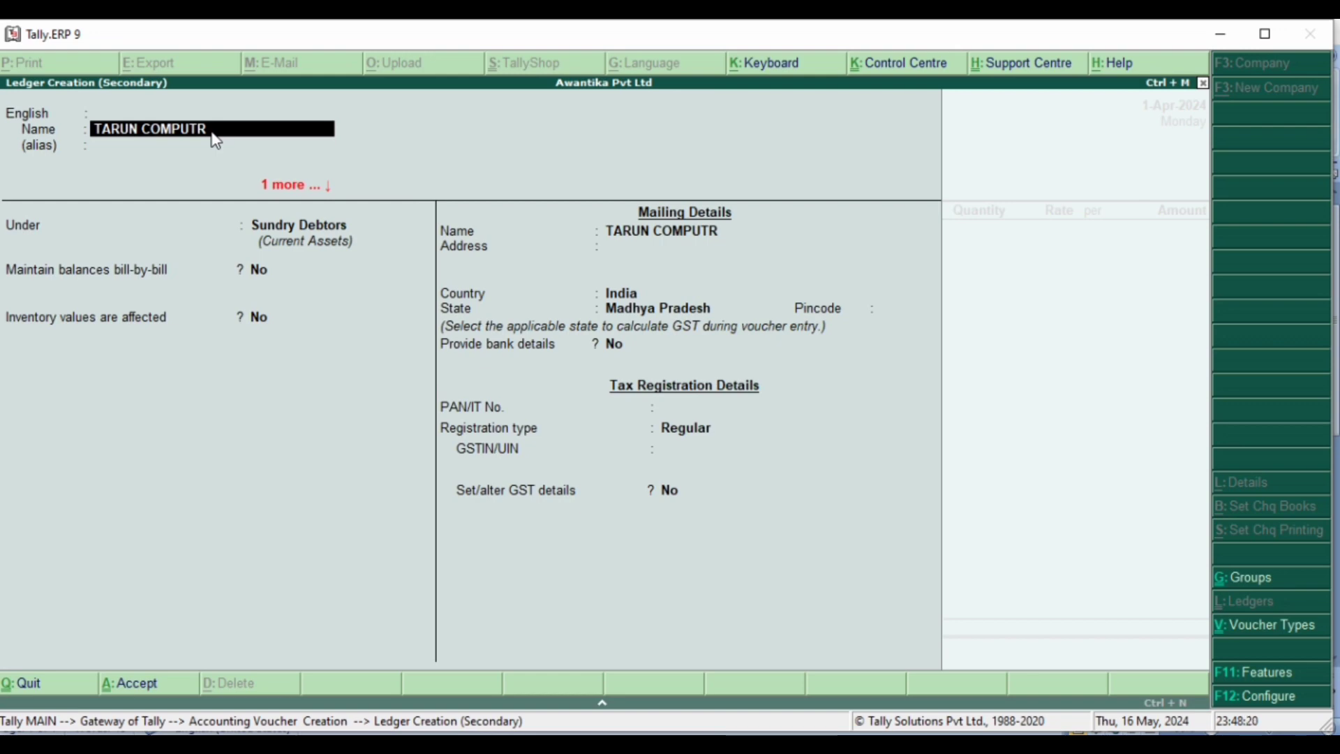
key("BackSpace")
key("BackSpace")
key("Right")
key("Right")
type("E")
key("BackSpace")
key("BackSpace")
key("BackSpace")
key("BackSpace")
type("UMPT")
key("Return")
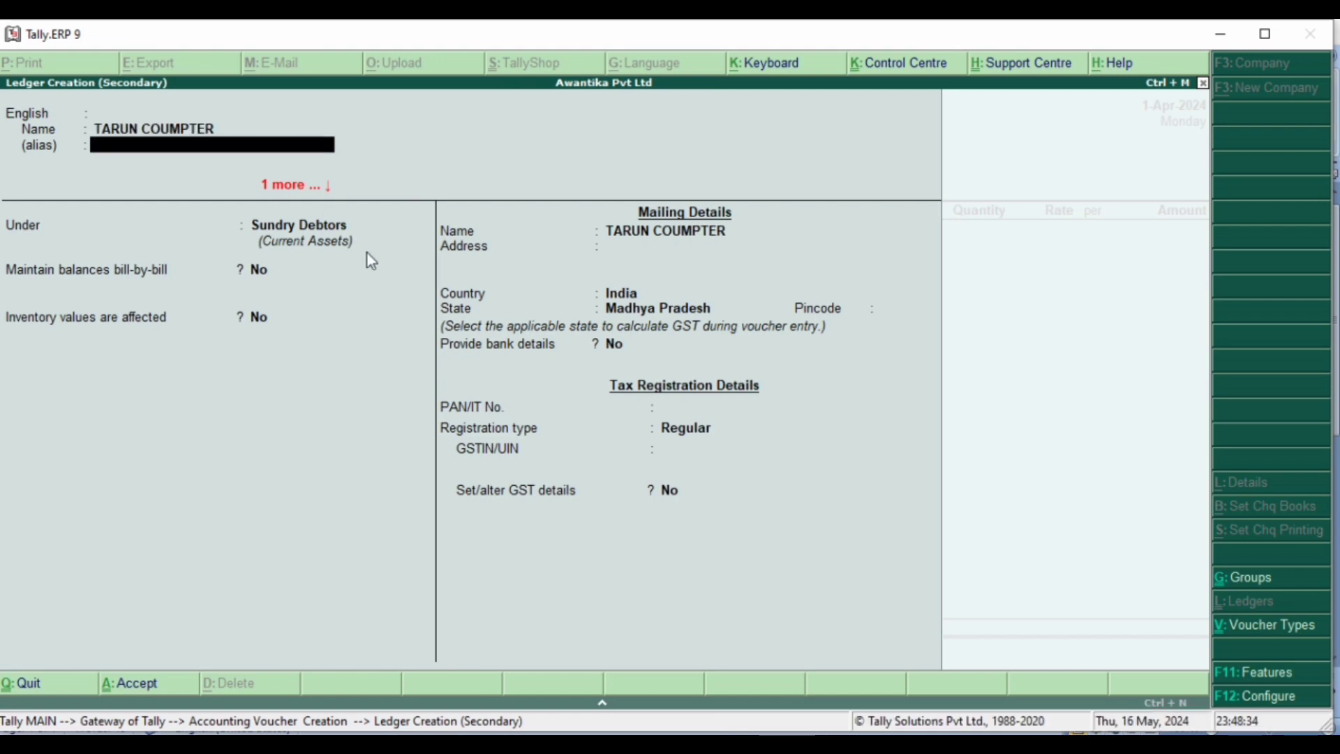
Step: Keep the party ledger under Sundry Debtors, with bill-by-bill balances and inventory values affected both at No
key("Return")
key("Return")
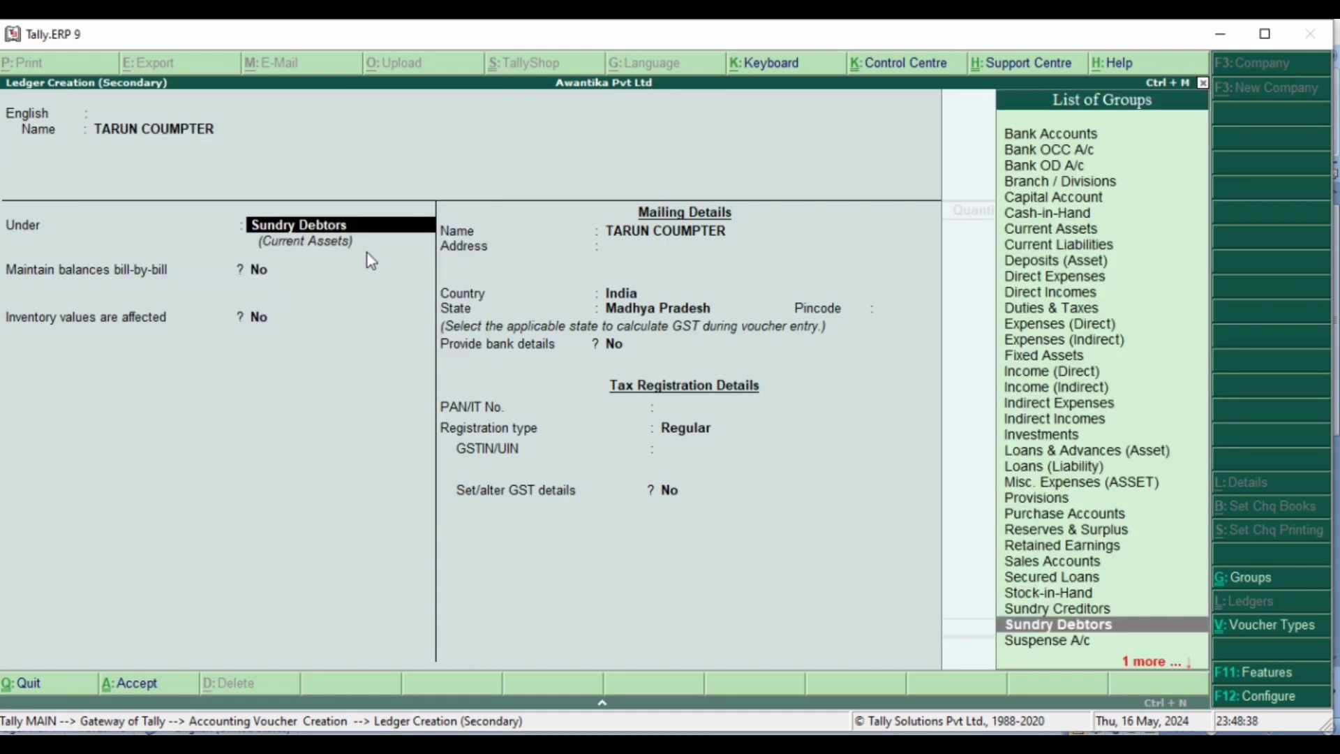
key("Return")
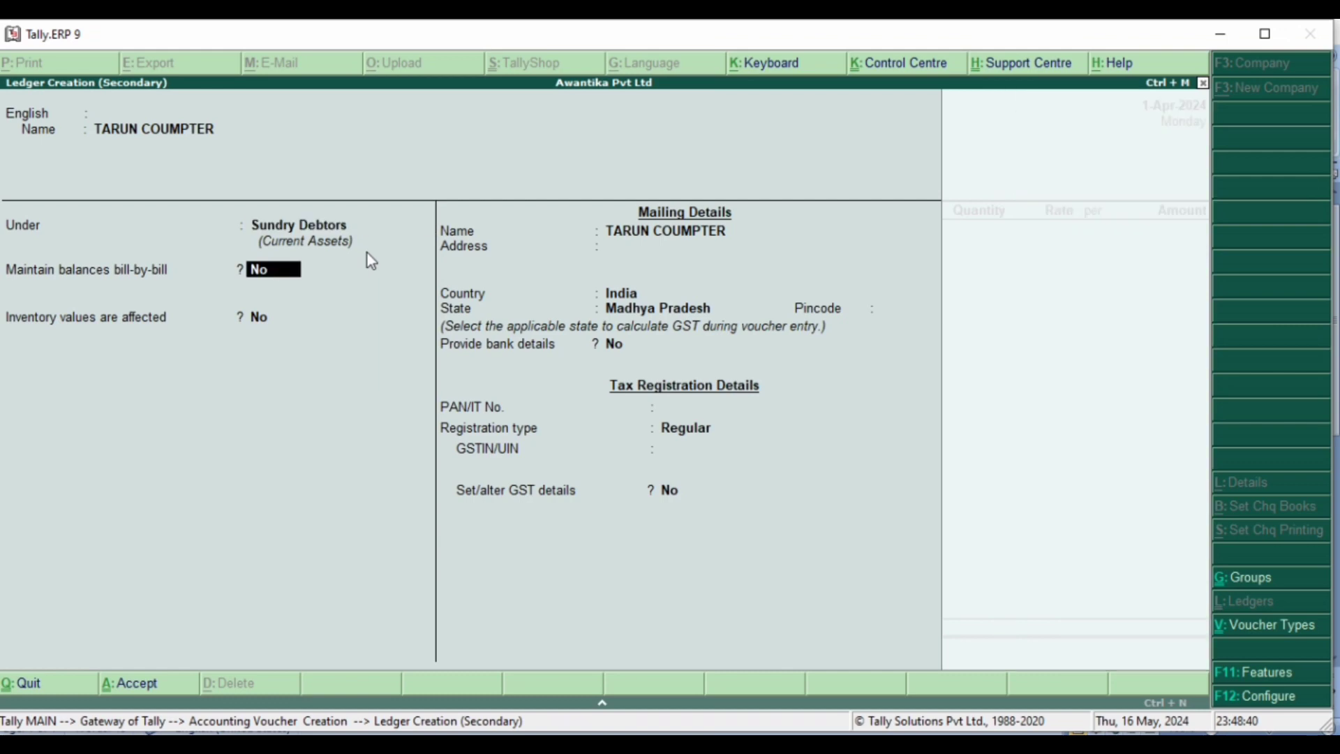
key("Return")
key("Return")
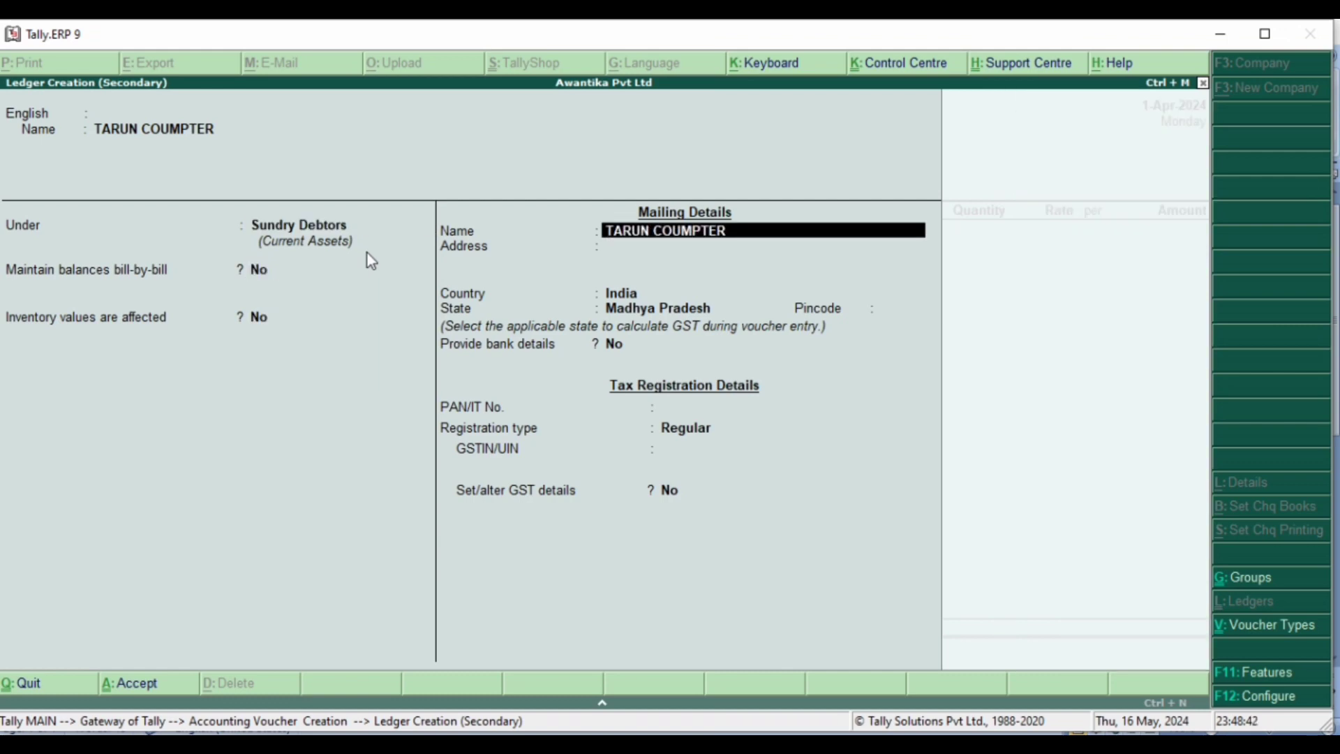
key("Return")
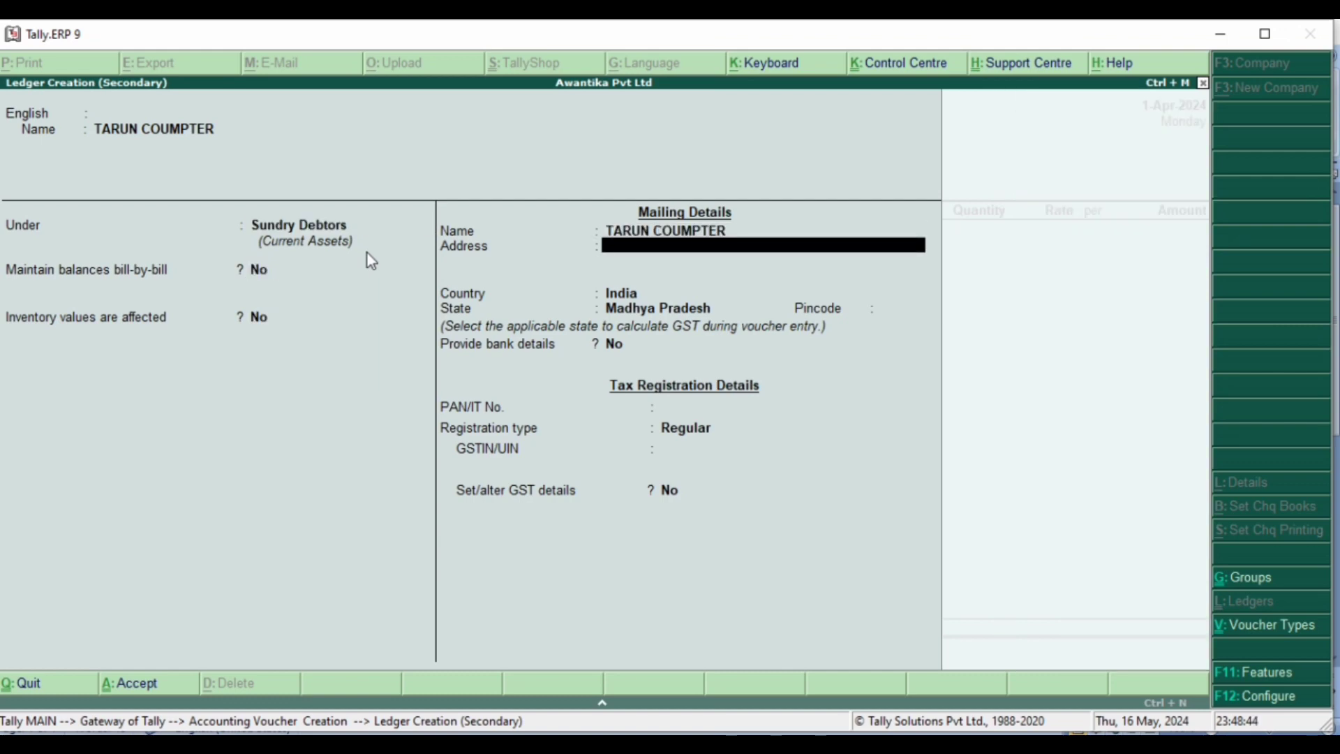
Step: Fill in the customer's mailing address, keeping India and Madhya Pradesh and providing no bank details
type("UJJAIN")
key("Return")
key("Return")
key("Return")
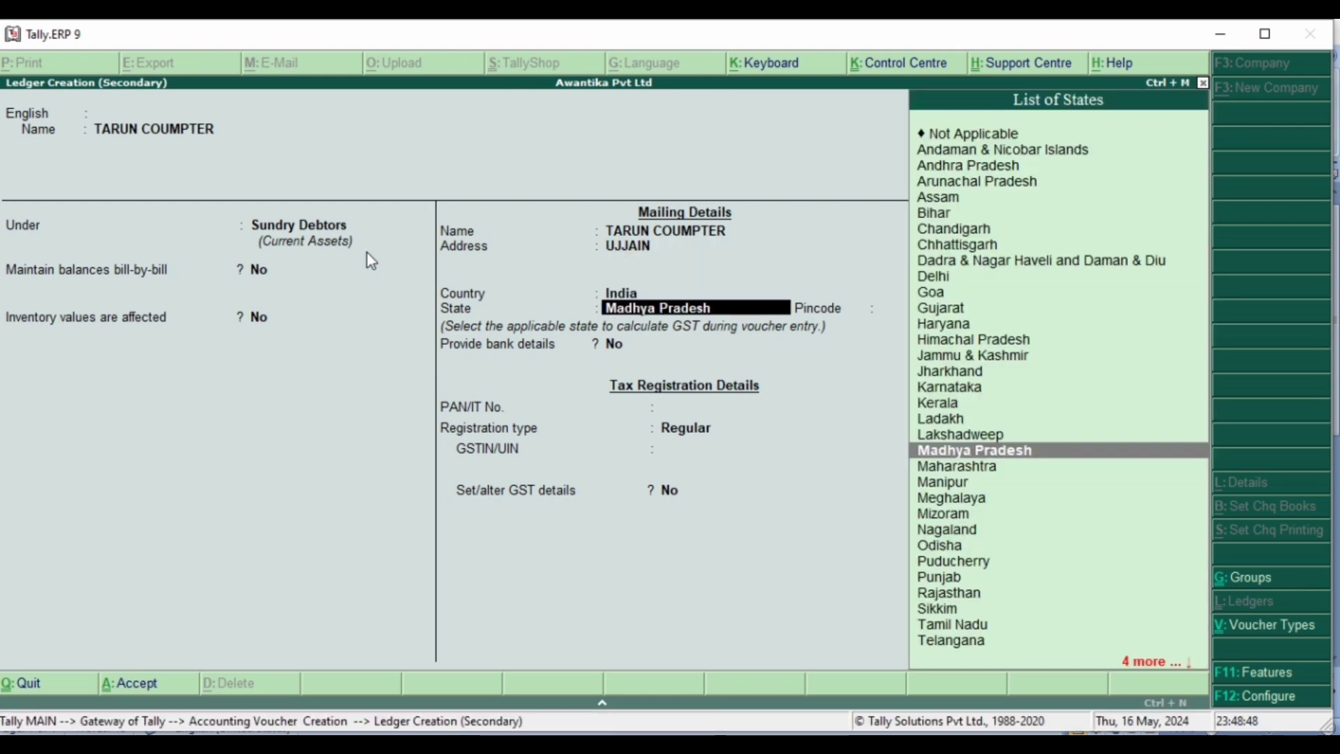
key("Return")
key("Return")
key("Return")
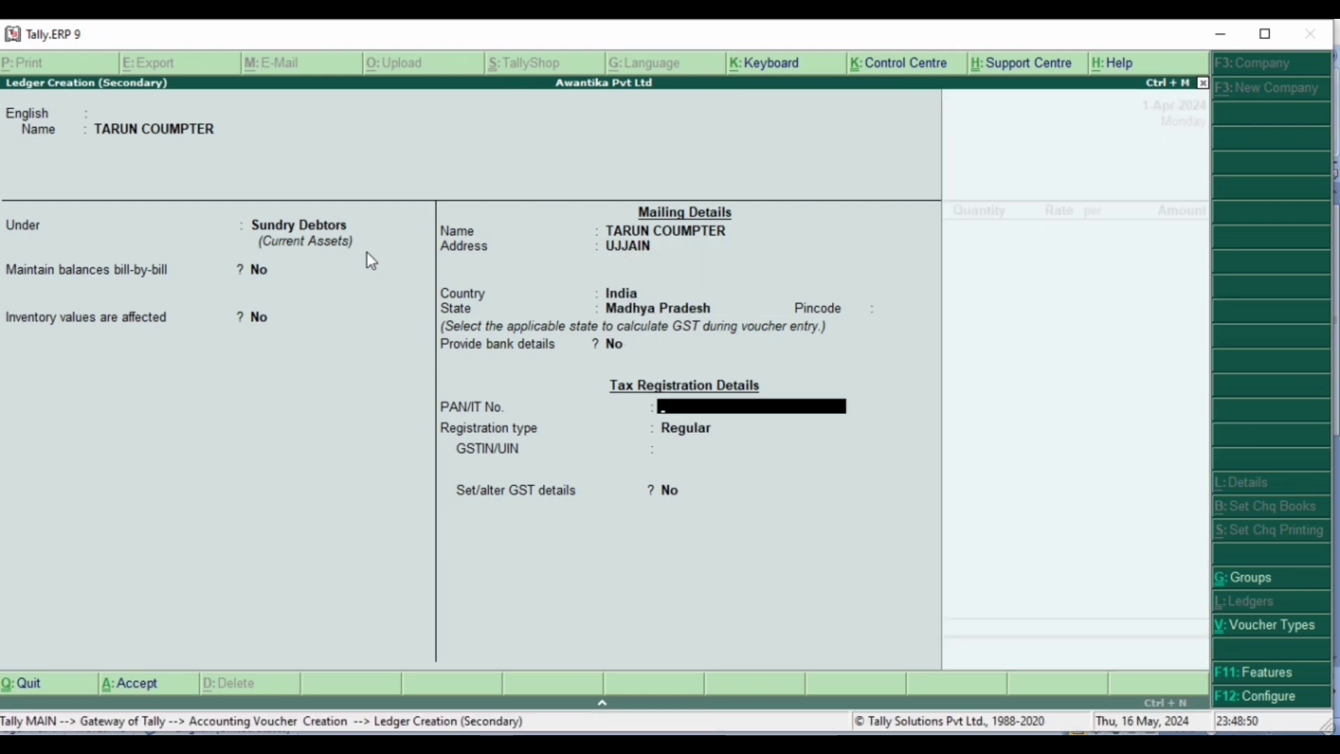
Step: Save the party ledger with Regular registration and no PAN or GSTIN, and accept the voucher's party details
key("Return")
key("Return")
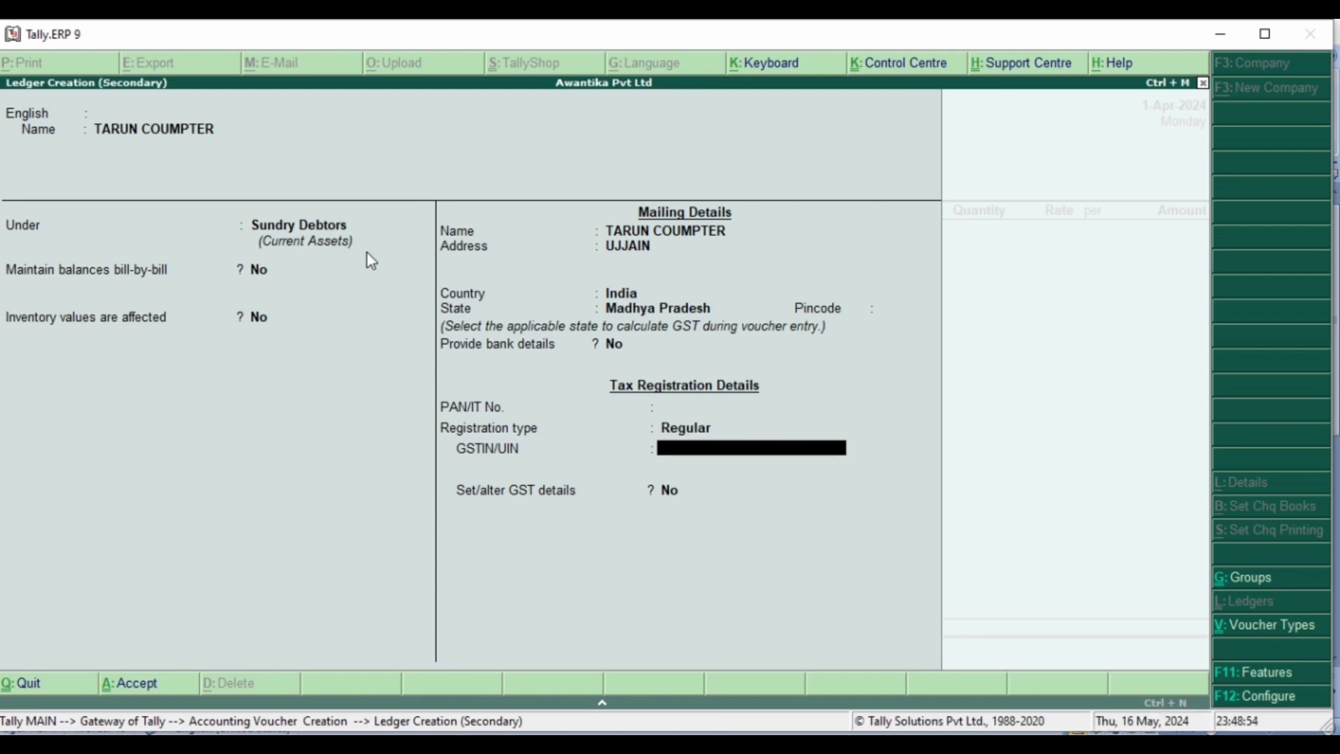
key("Return")
key("Return")
key("Return")
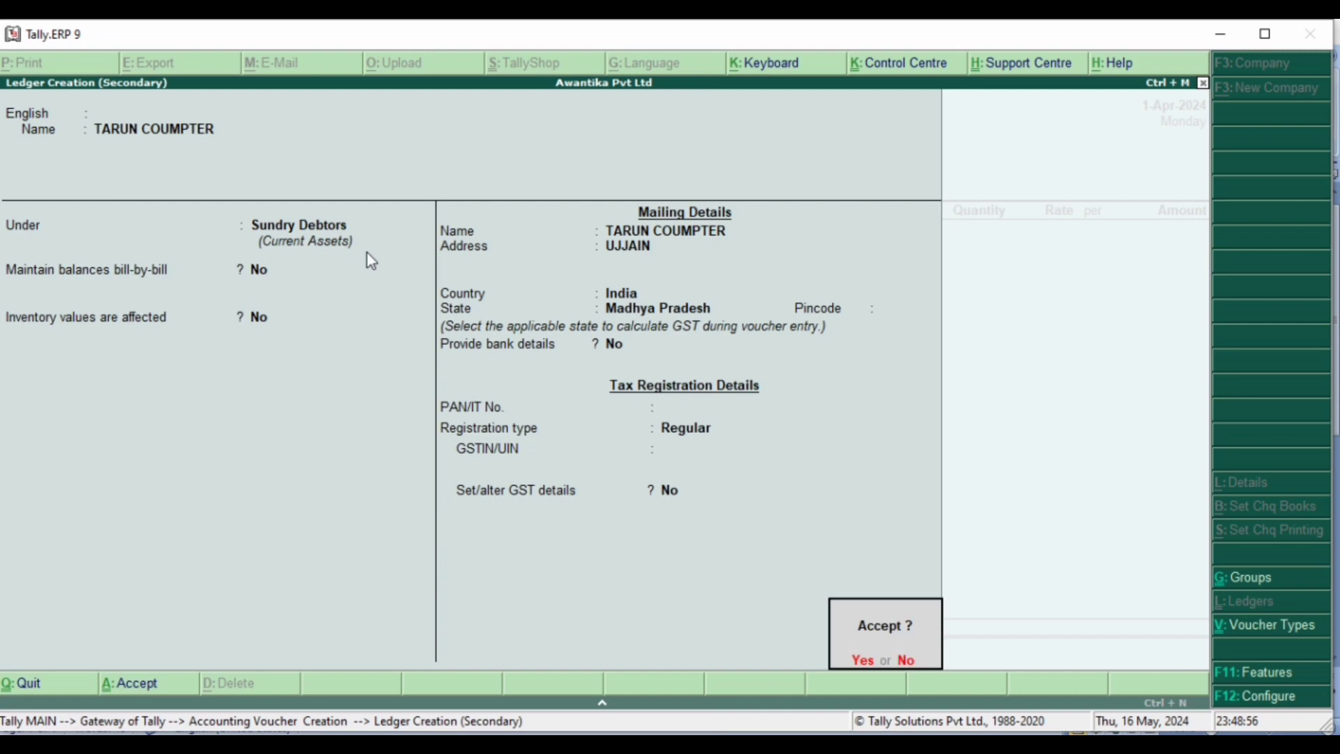
key("Return")
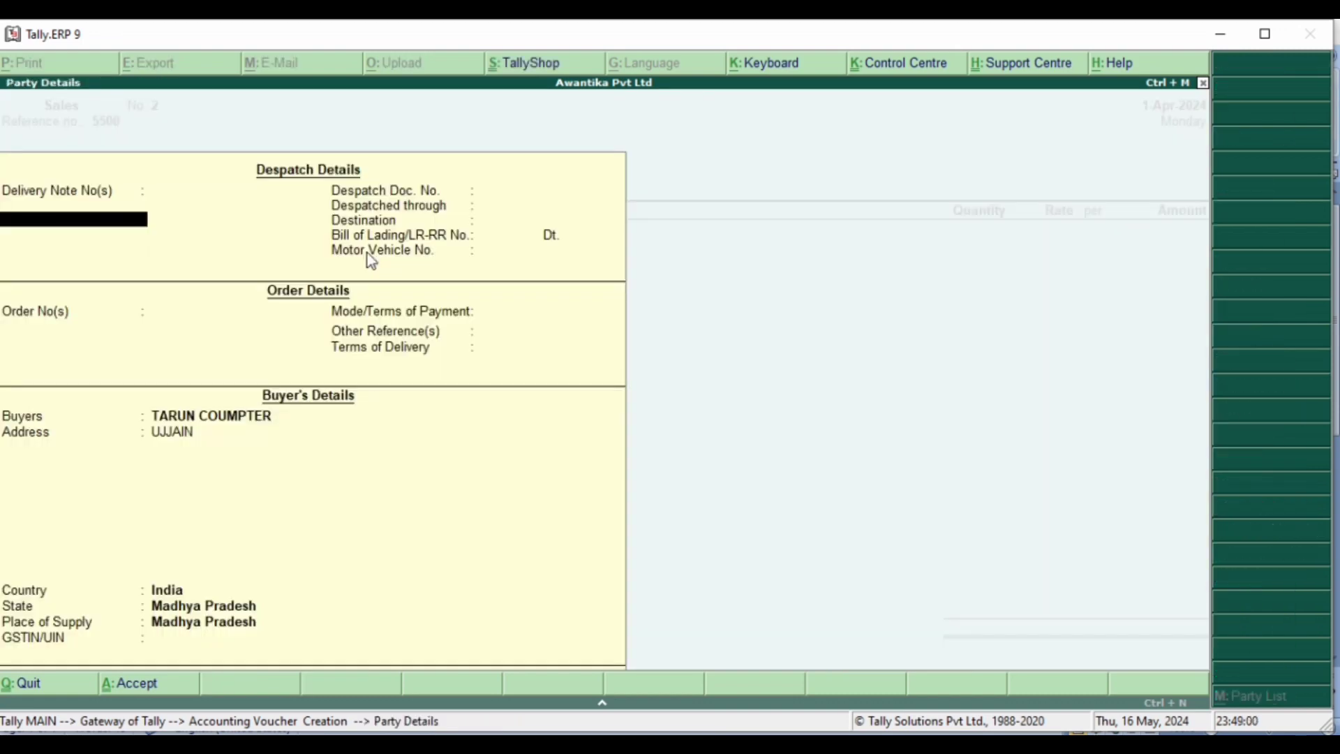
key("ctrl+a")
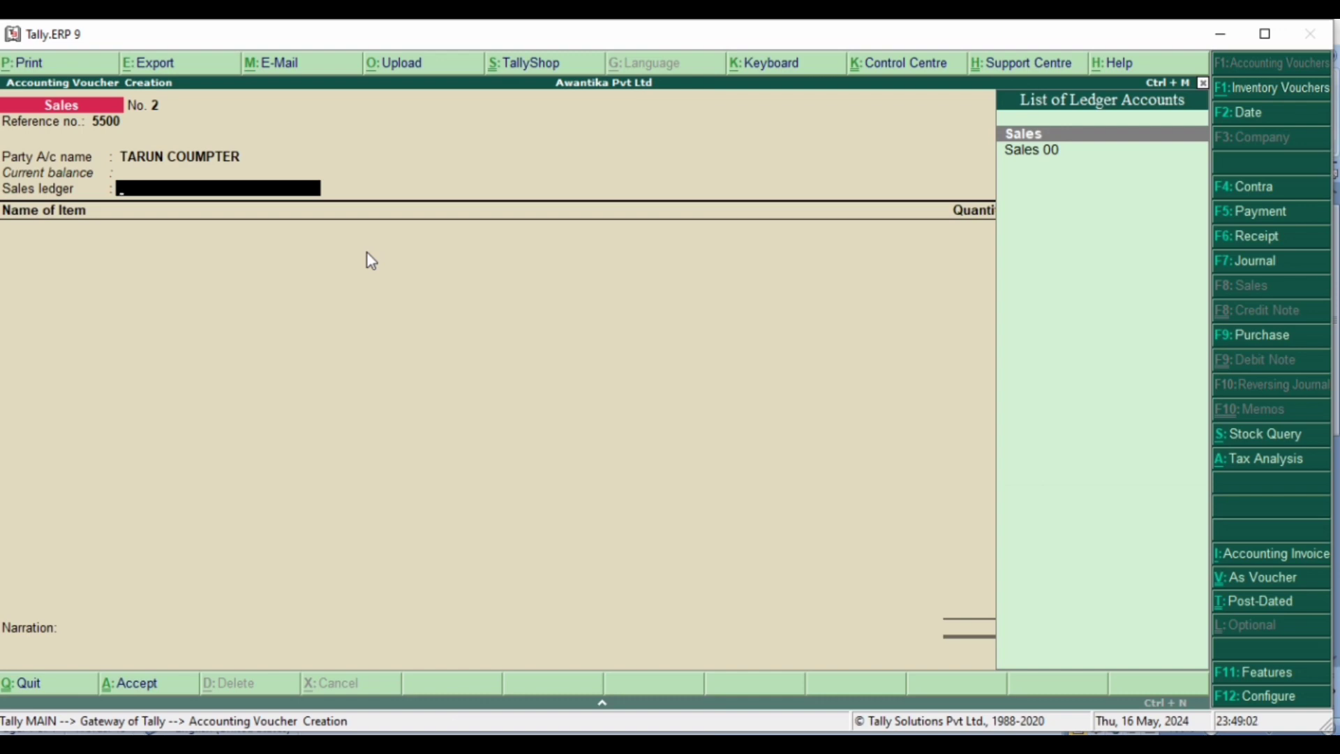
Step: Create and save a sales ledger named SALES18% under Sales Accounts, keeping inventory values affected at Yes, for the voucher's sales ledger
key("alt+c")
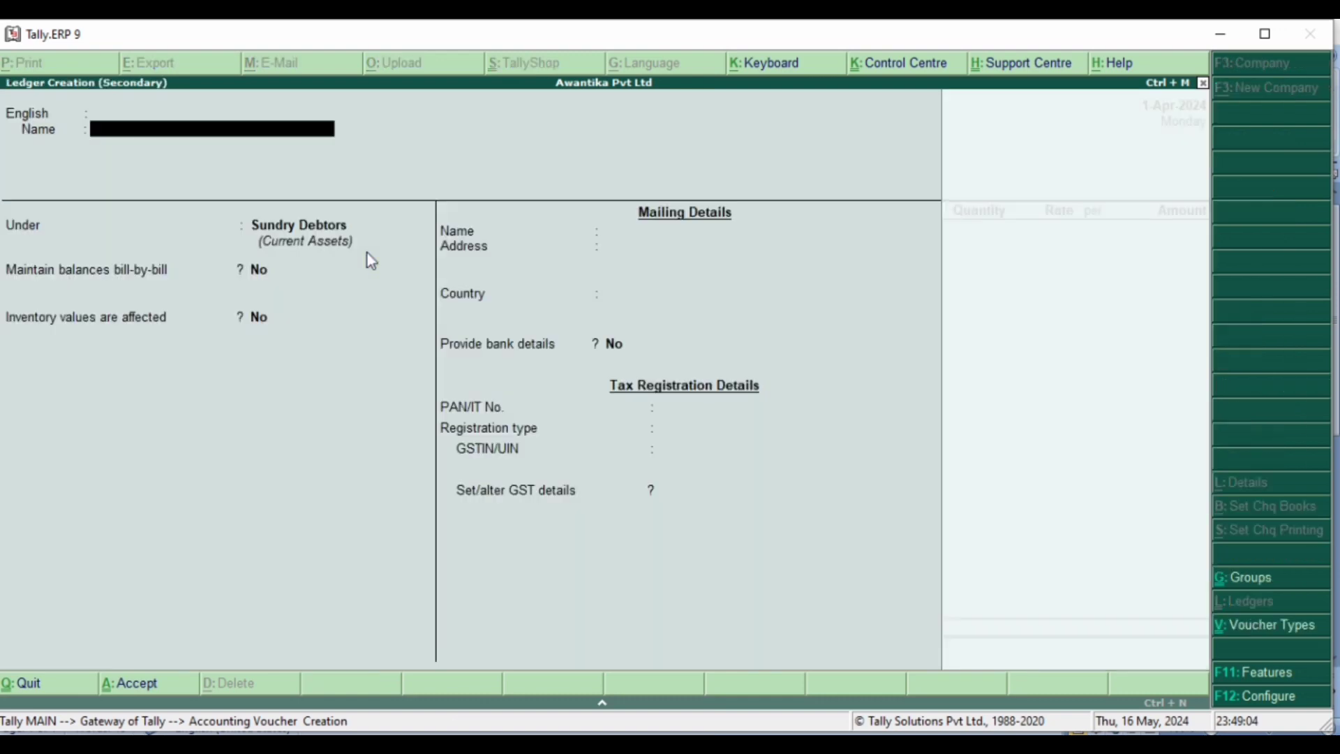
type("SALE")
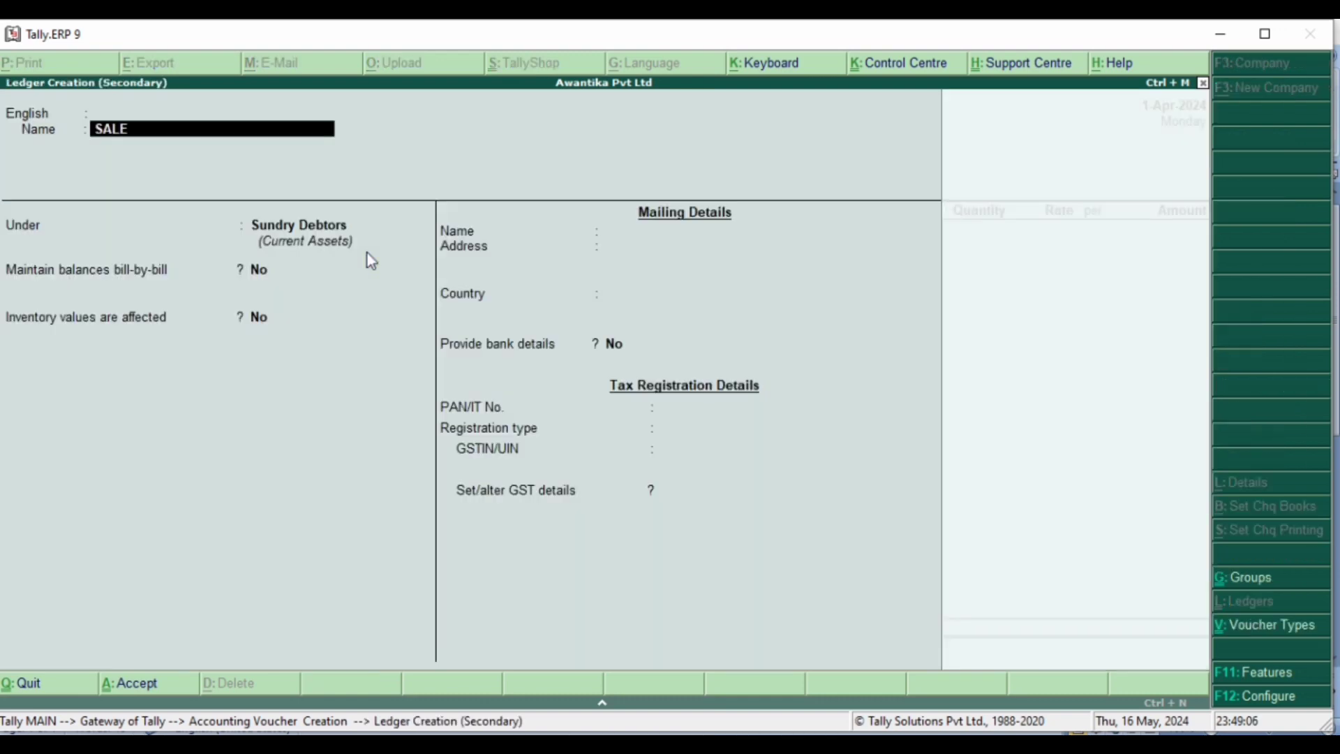
type("S18%")
key("Return")
key("Return")
key("Return")
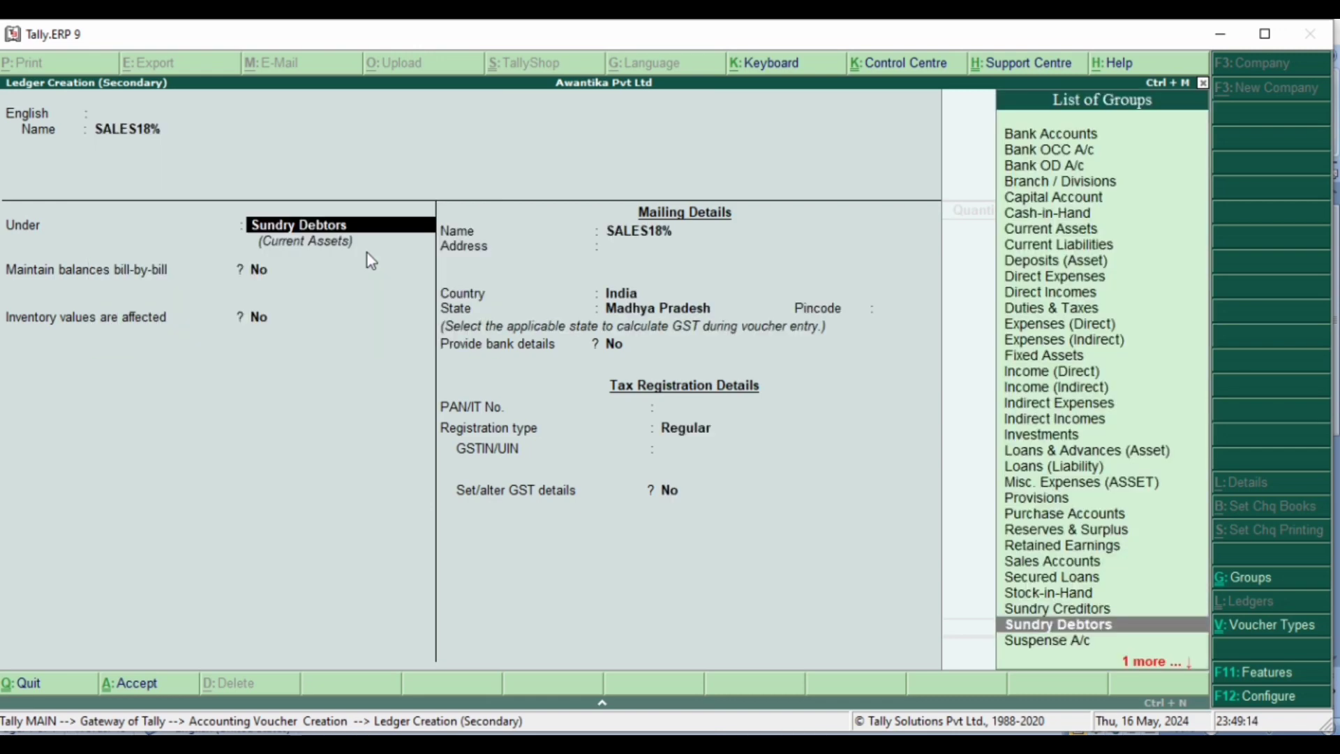
type("SALE")
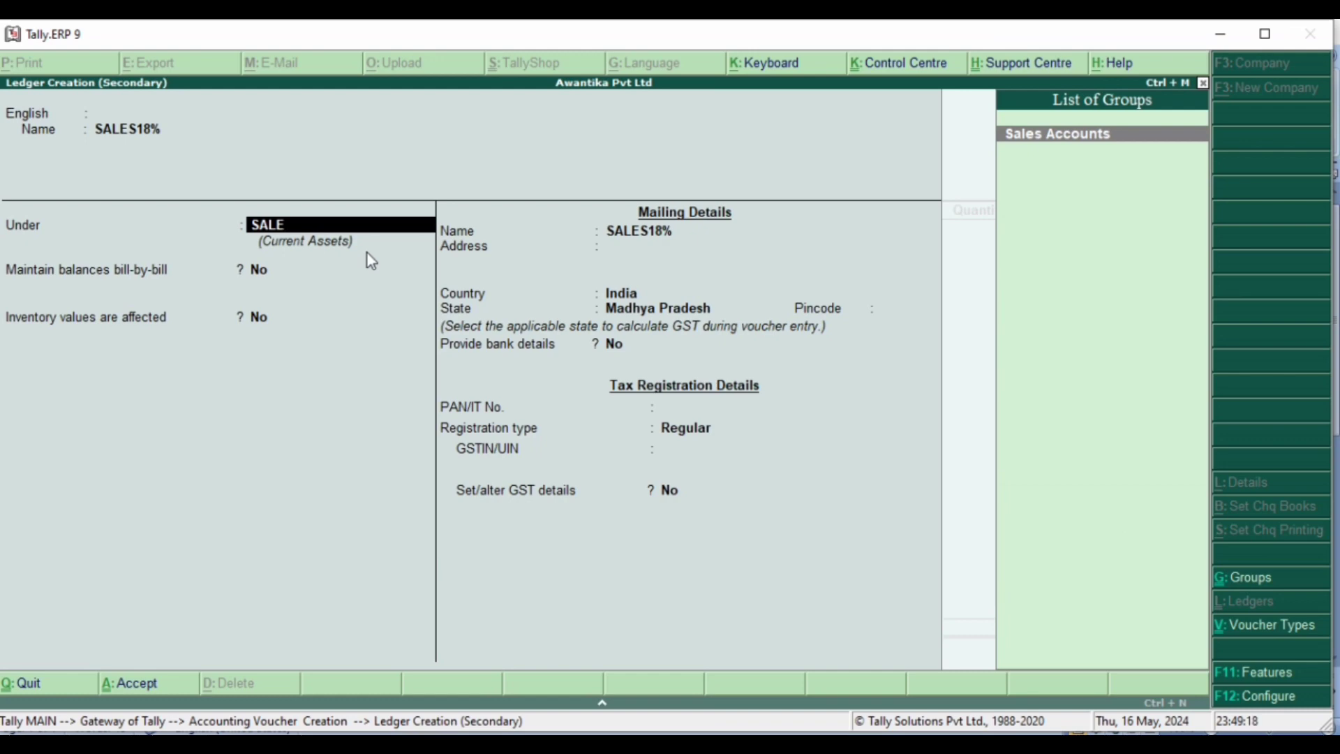
key("Return")
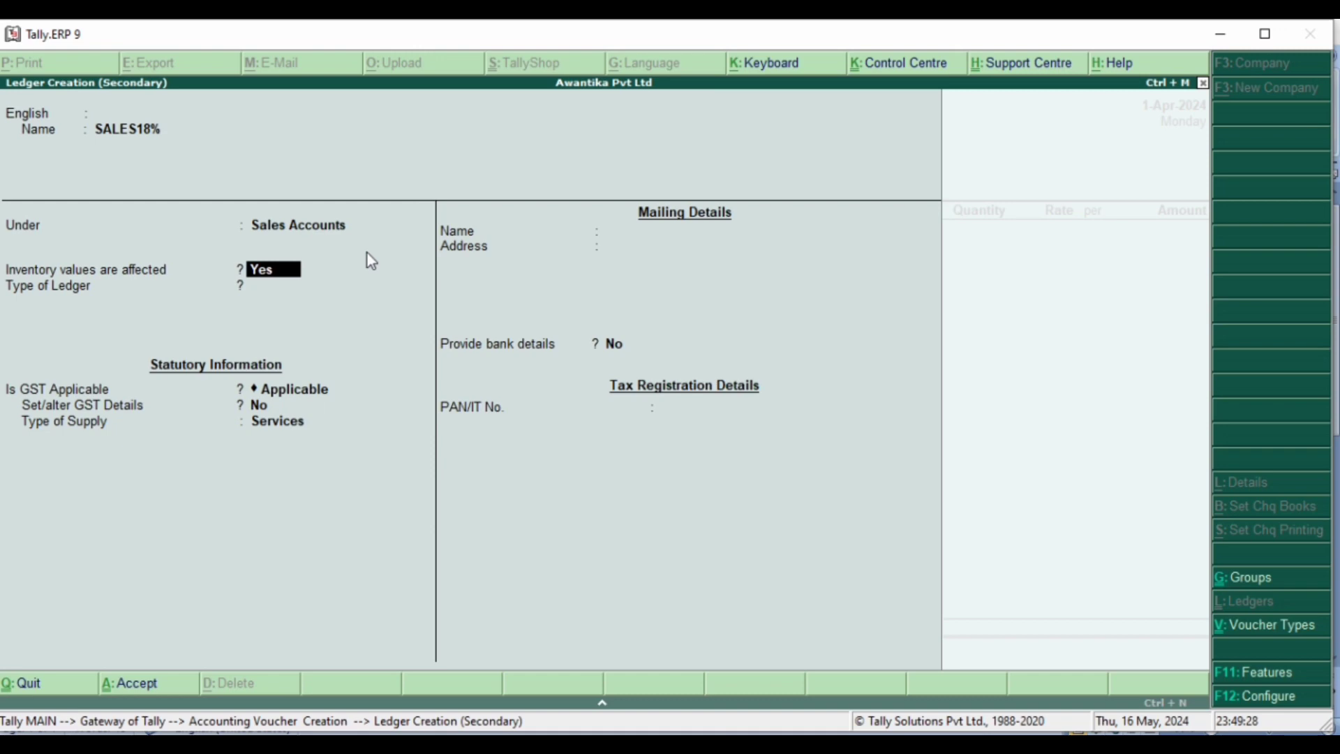
key("ctrl+a")
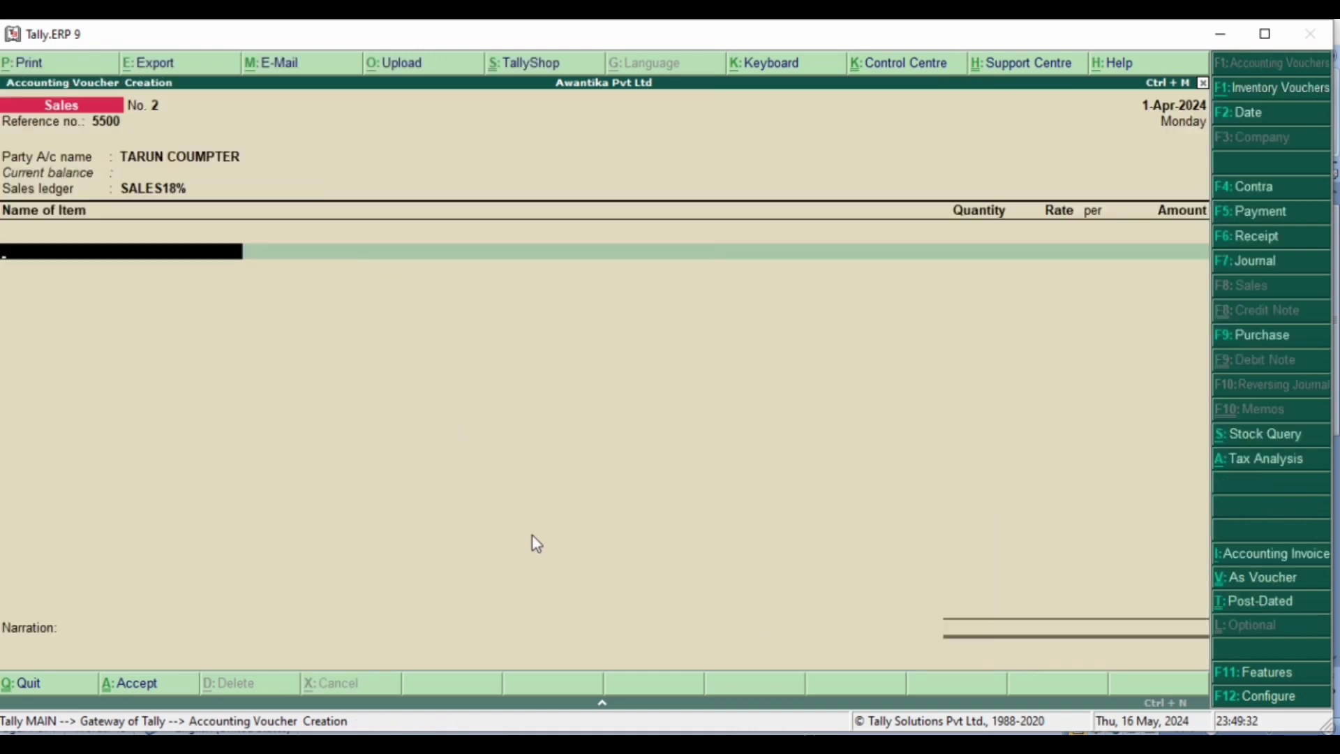
Step: Check the item table in the Word document and, back in Tally, start a new stock item named LAPTOP under Primary
mouse_move(887, 744)
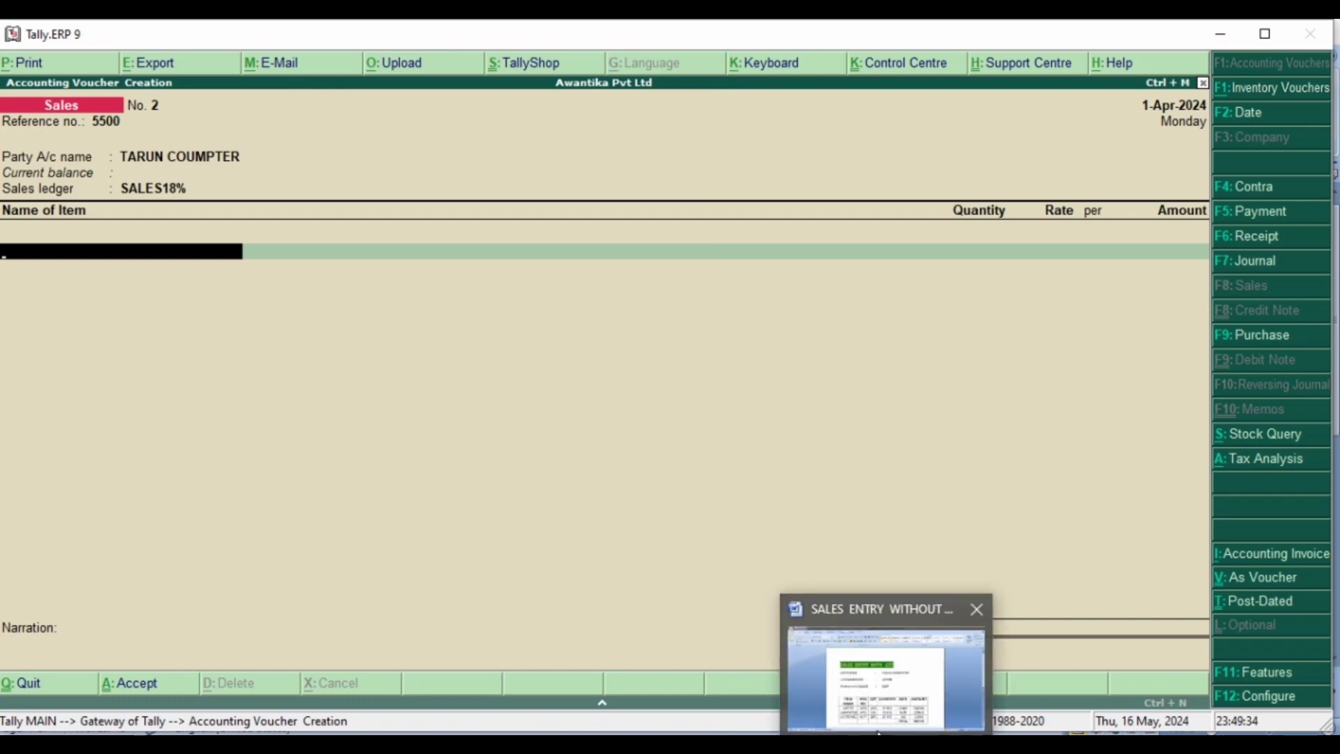
left_click(885, 674)
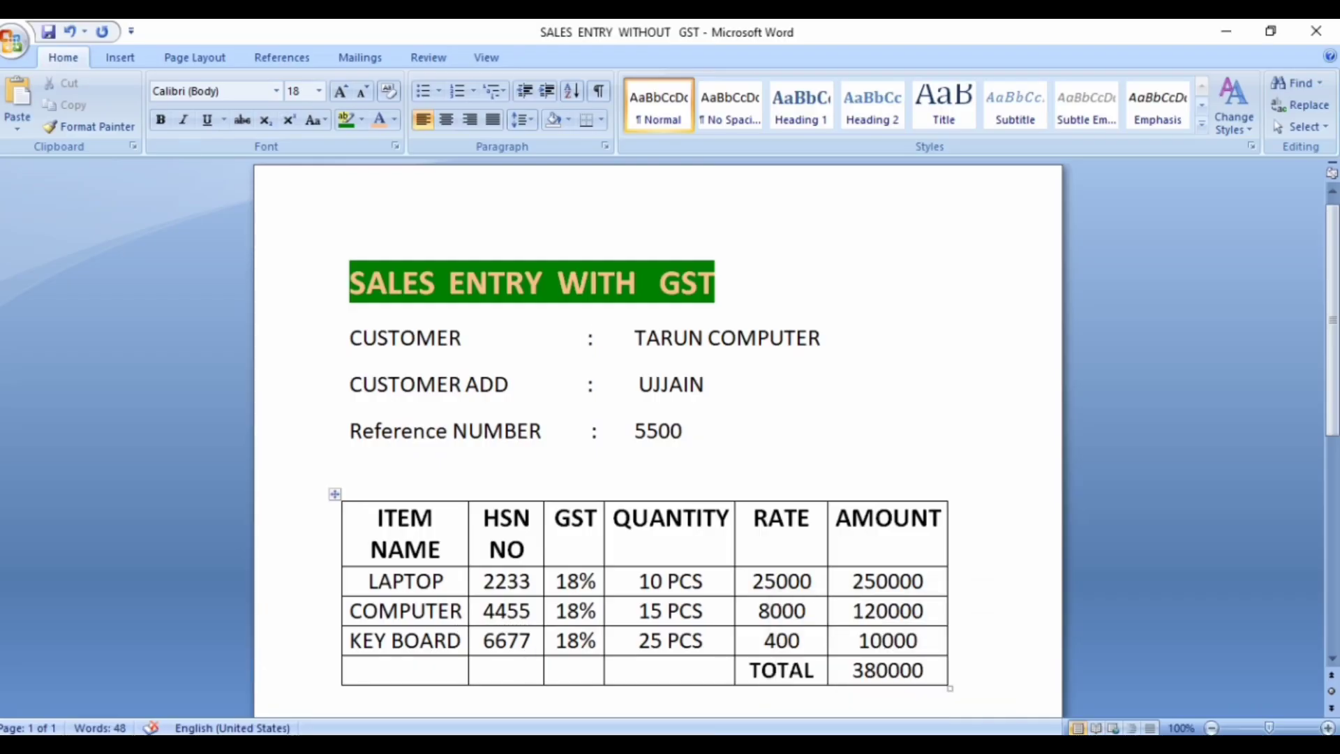
mouse_move(916, 744)
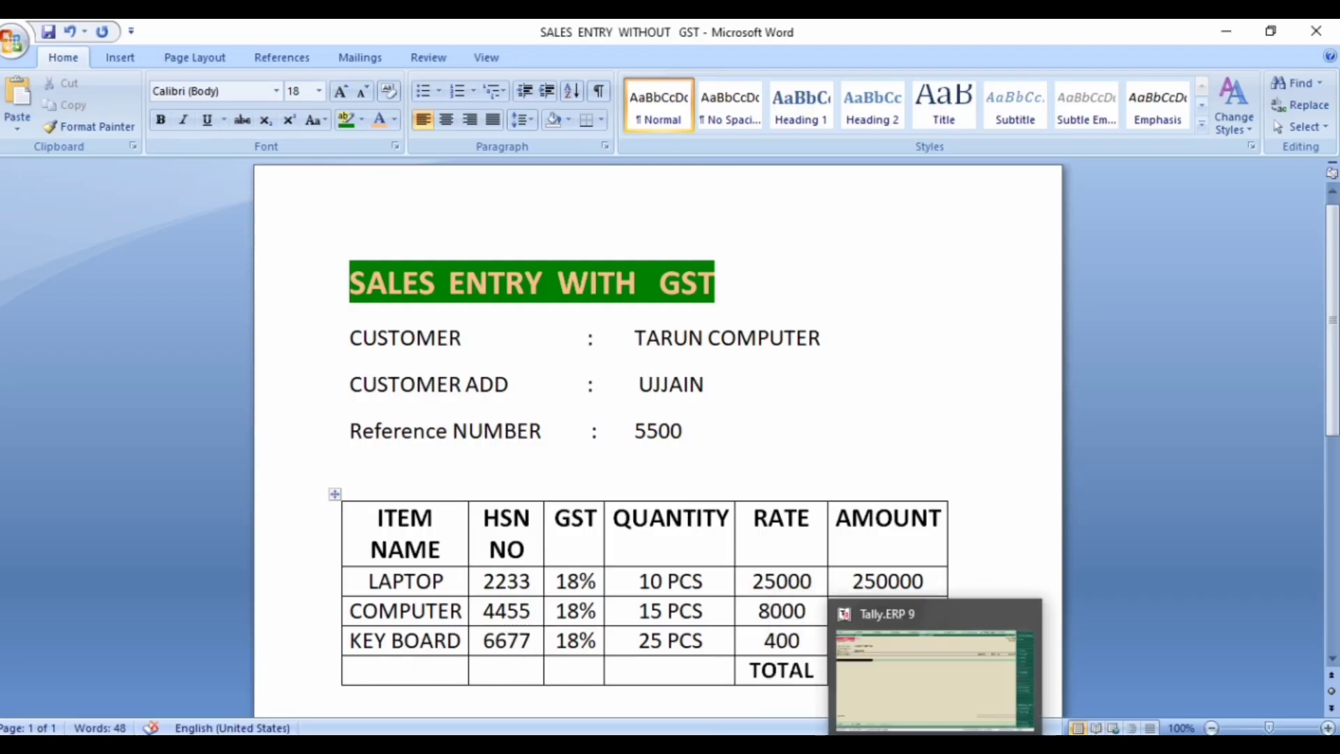
left_click(912, 661)
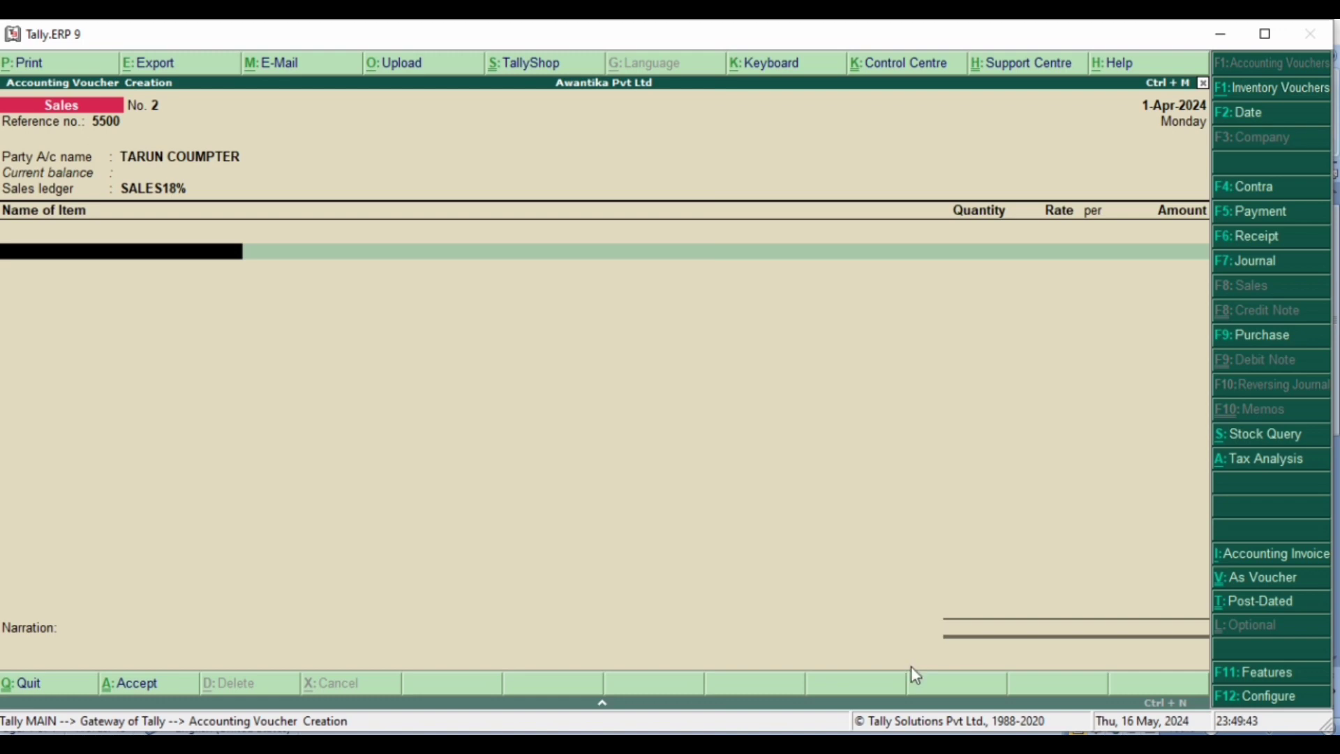
key("alt+c")
type("LAPTOP")
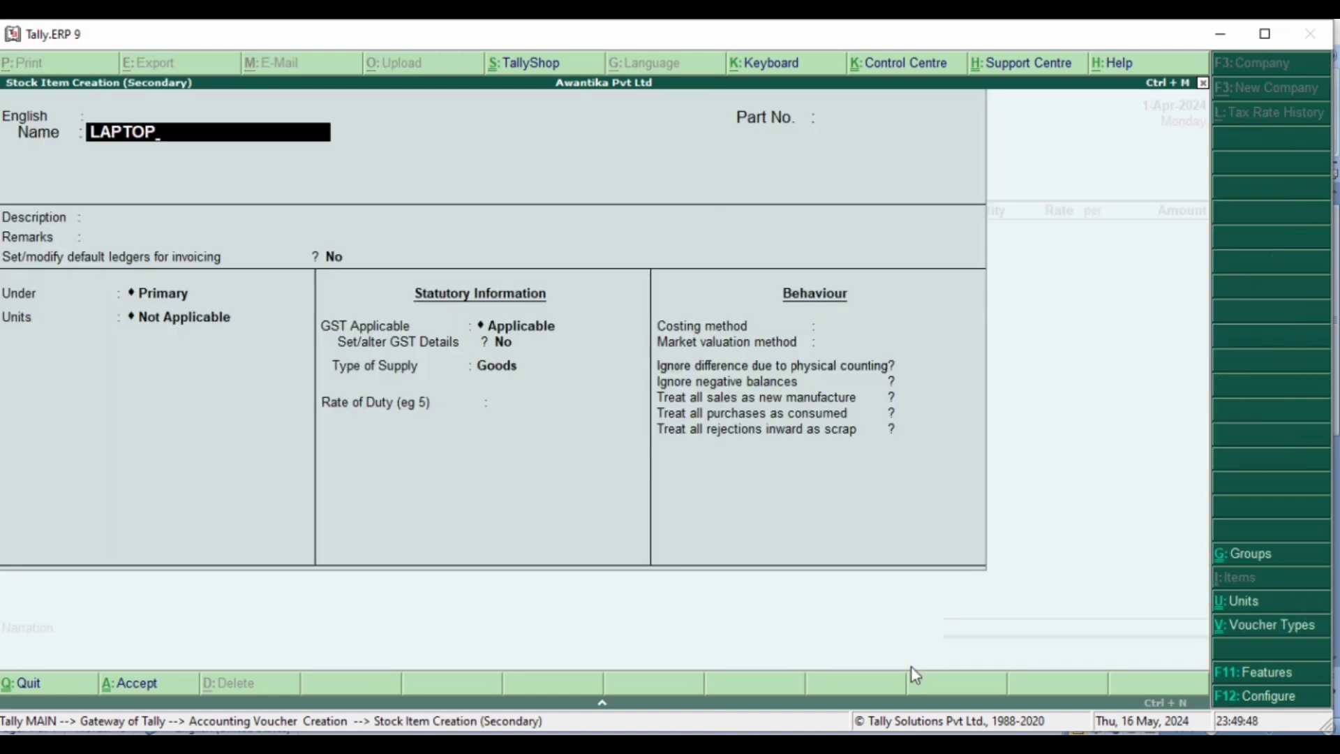
key("Return")
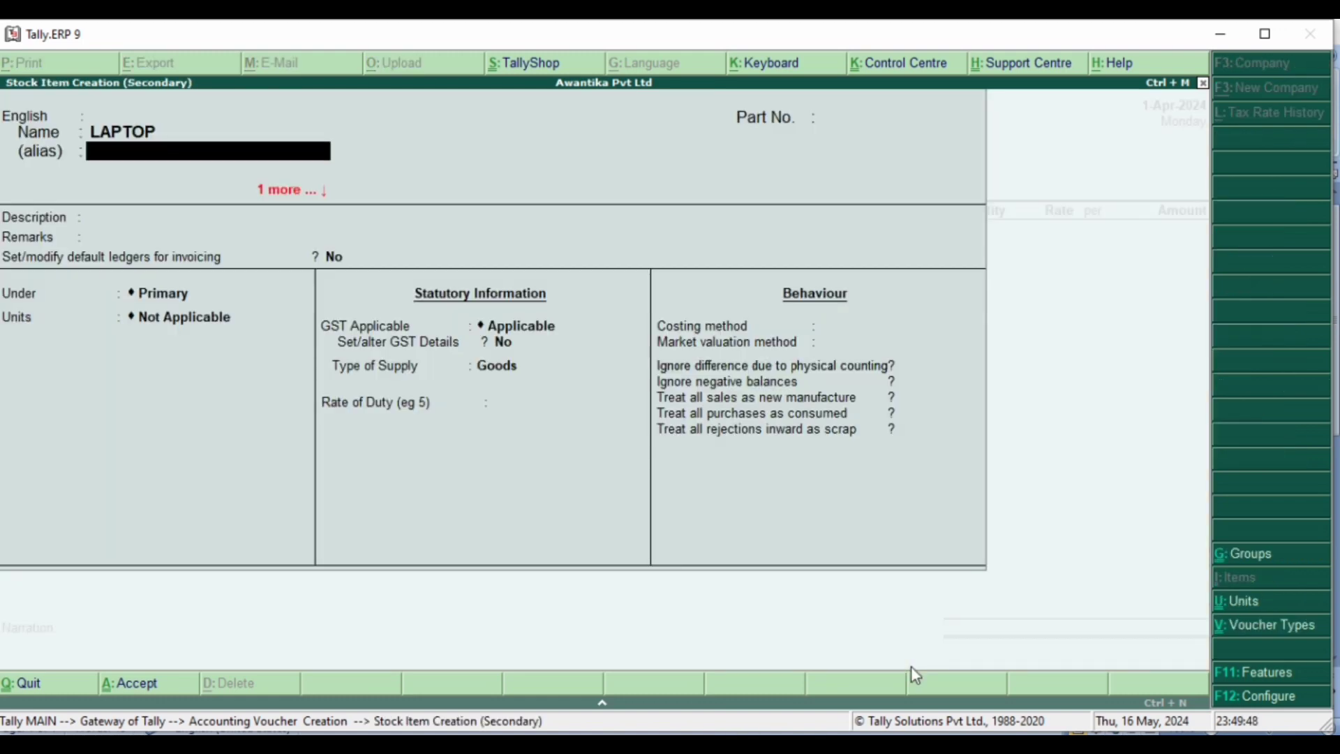
key("Return")
key("Return")
key("Return")
key("Return")
key("Return")
key("Return")
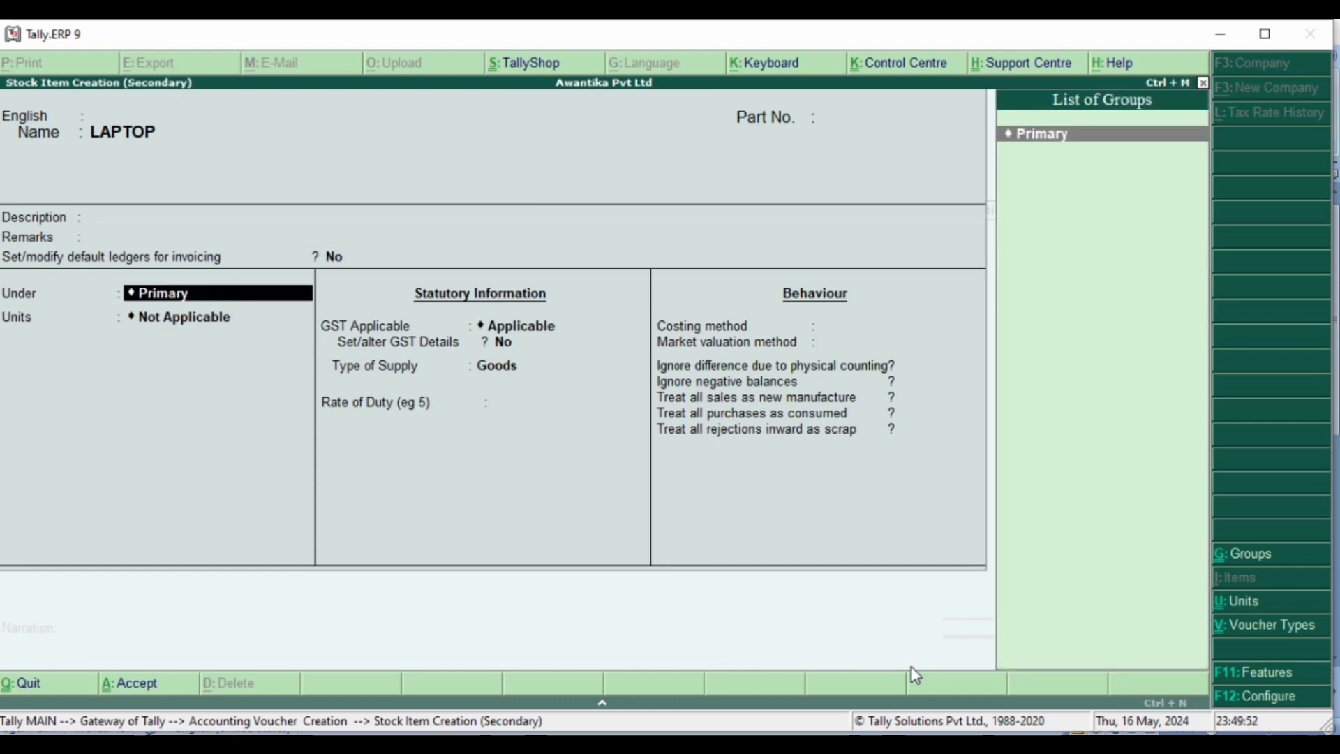
key("Return")
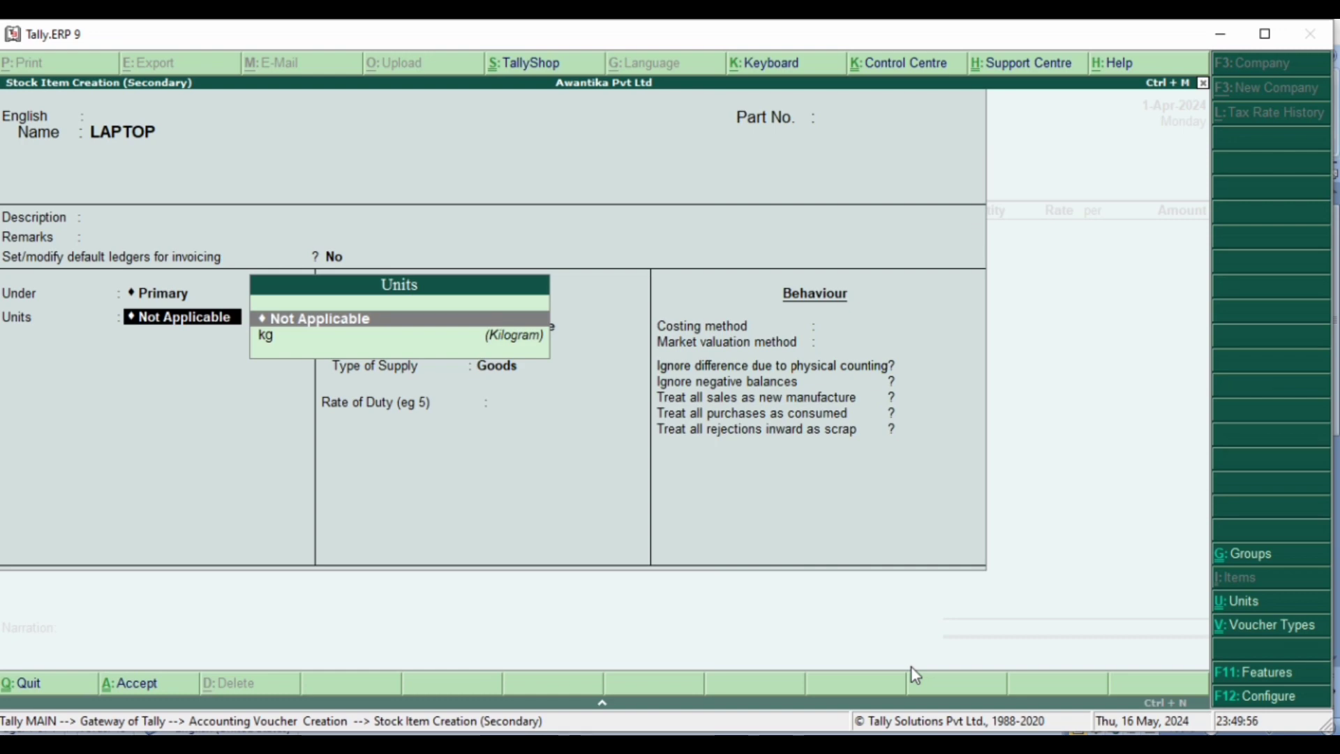
Step: Create a simple unit PCS with formal name PICE, UQC PCS-PIECES and 0 decimal places, and assign it to LAPTOP
key("alt+c")
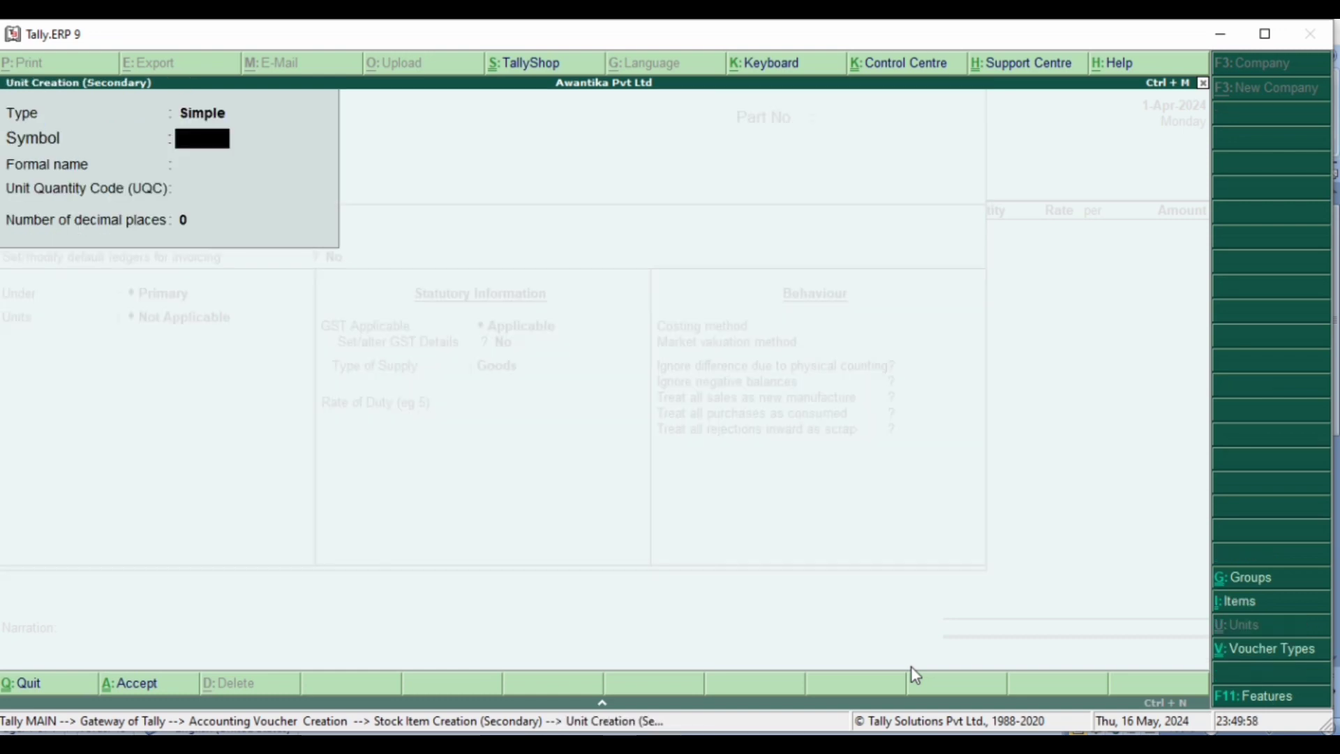
type("PCS")
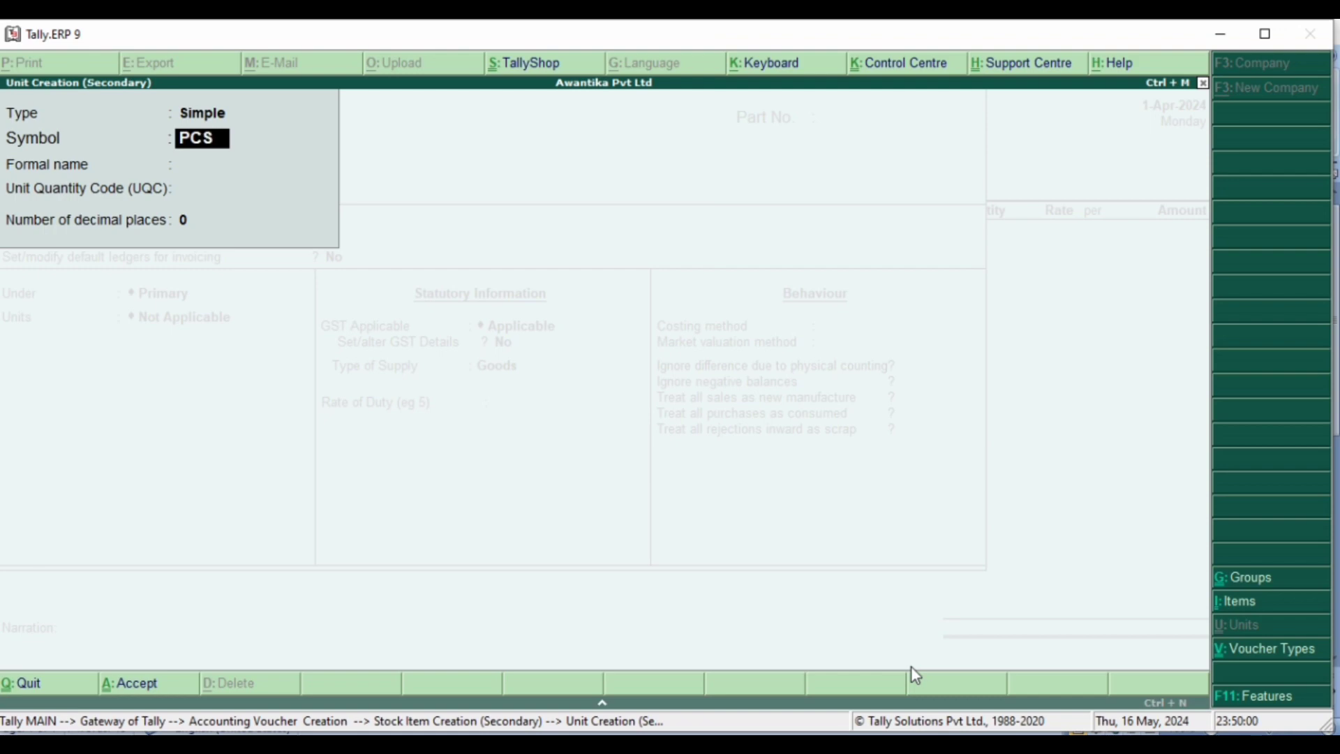
key("Return")
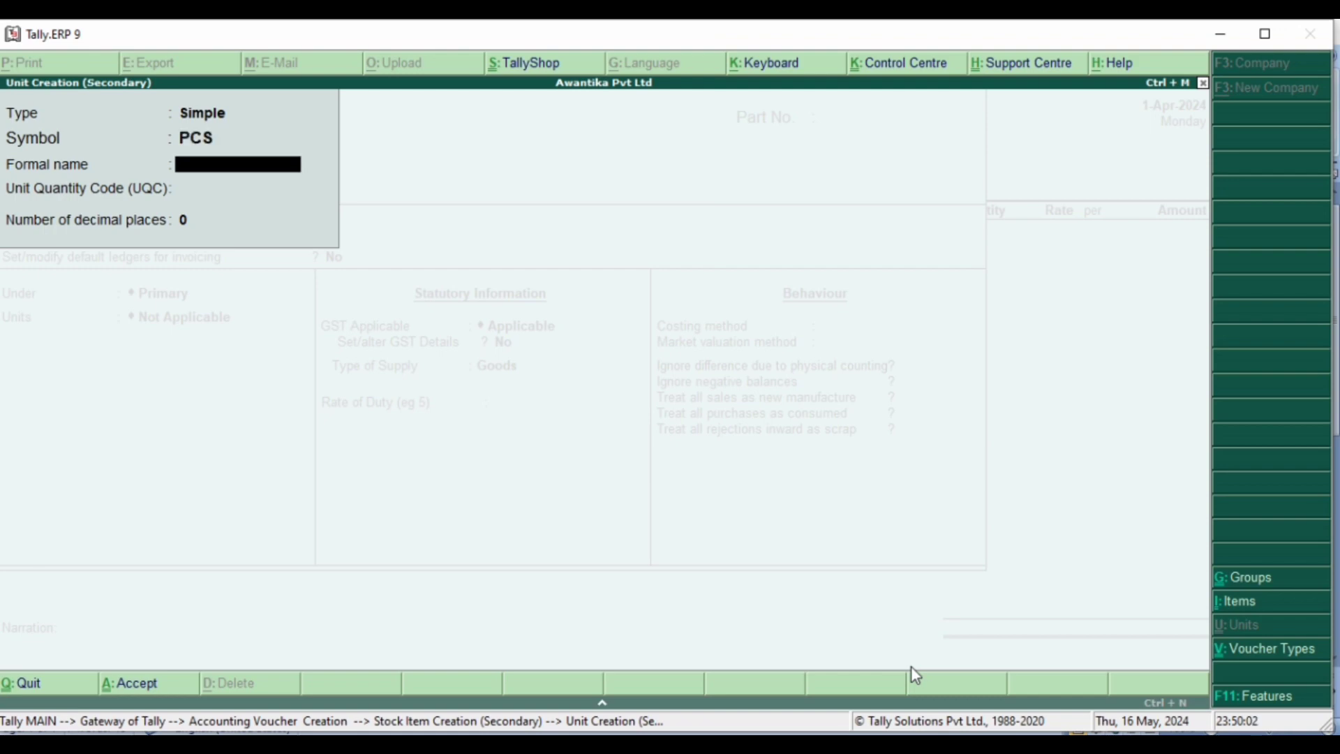
type("PICE")
key("Return")
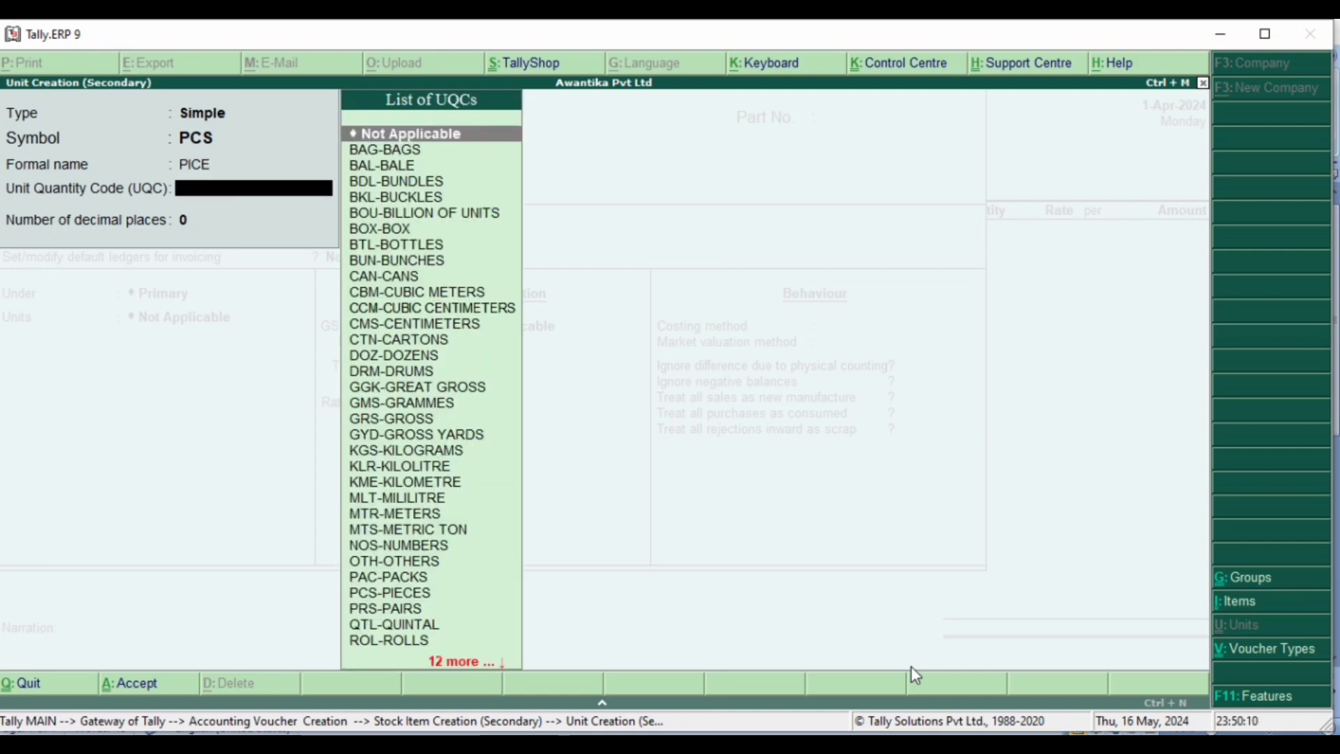
left_click(368, 599)
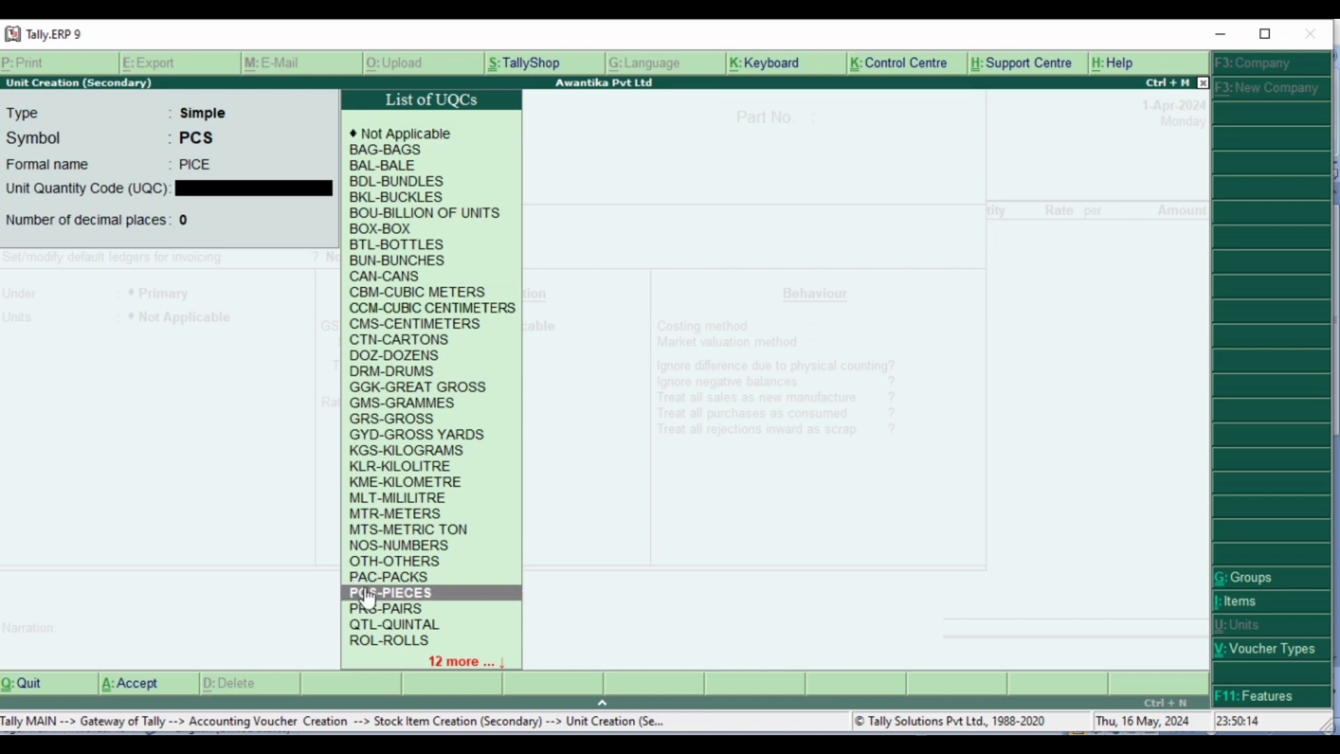
key("Return")
key("Return")
key("Return")
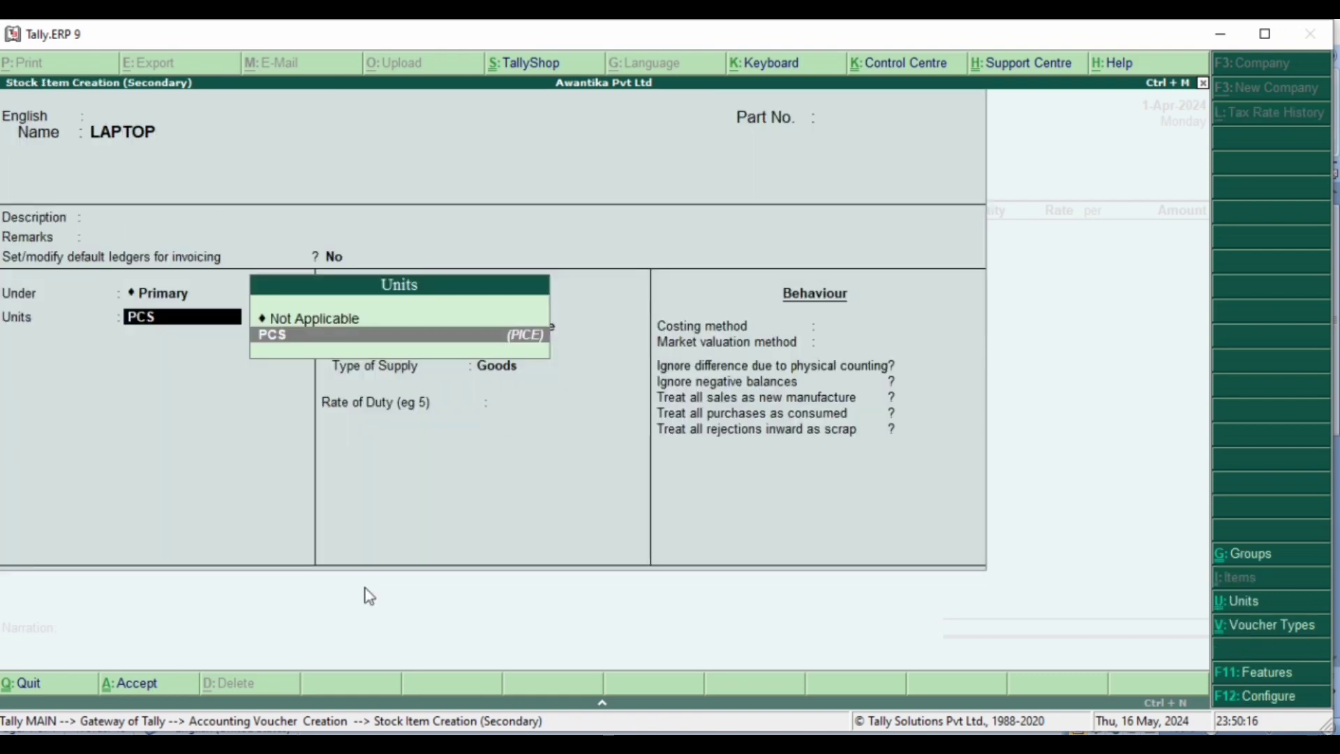
key("Return")
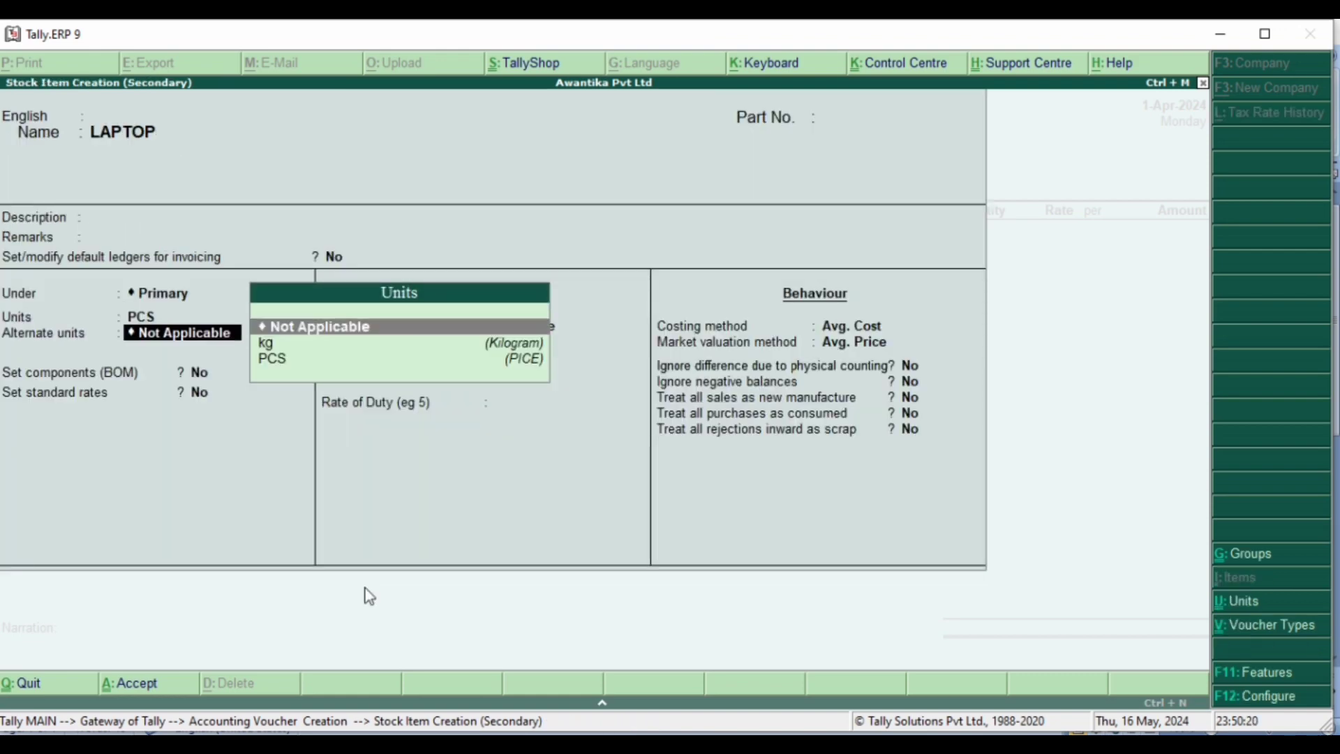
Step: Try to set LAPTOP's alternate unit to PCS
key("Down")
key("Down")
key("Return")
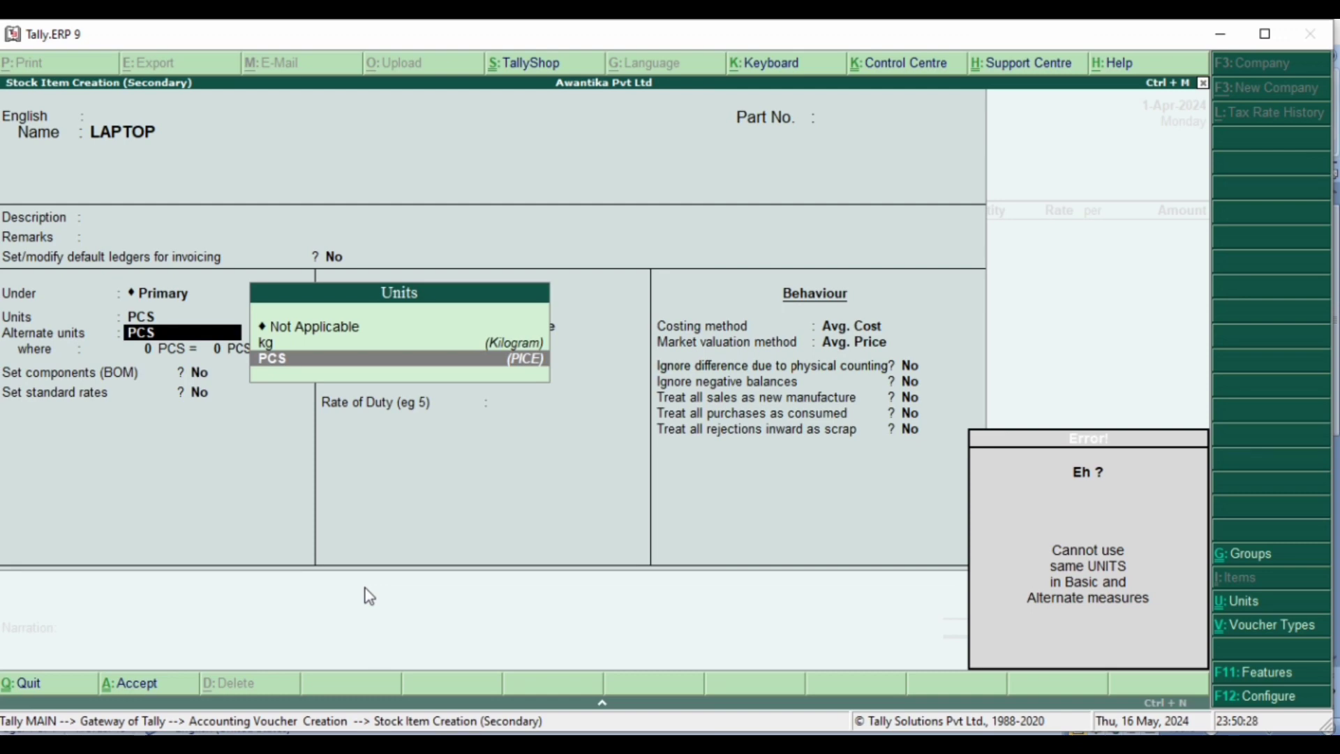
key("Up")
key("Up")
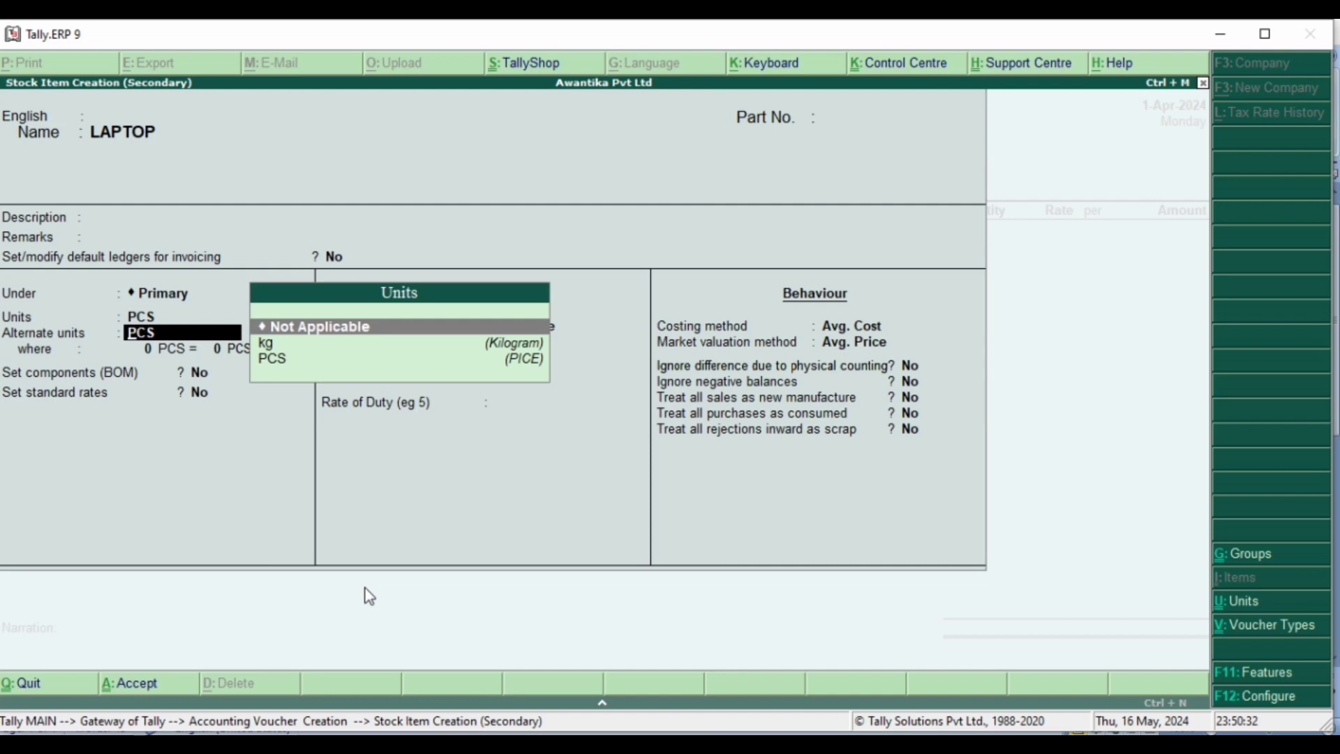
key("BackSpace")
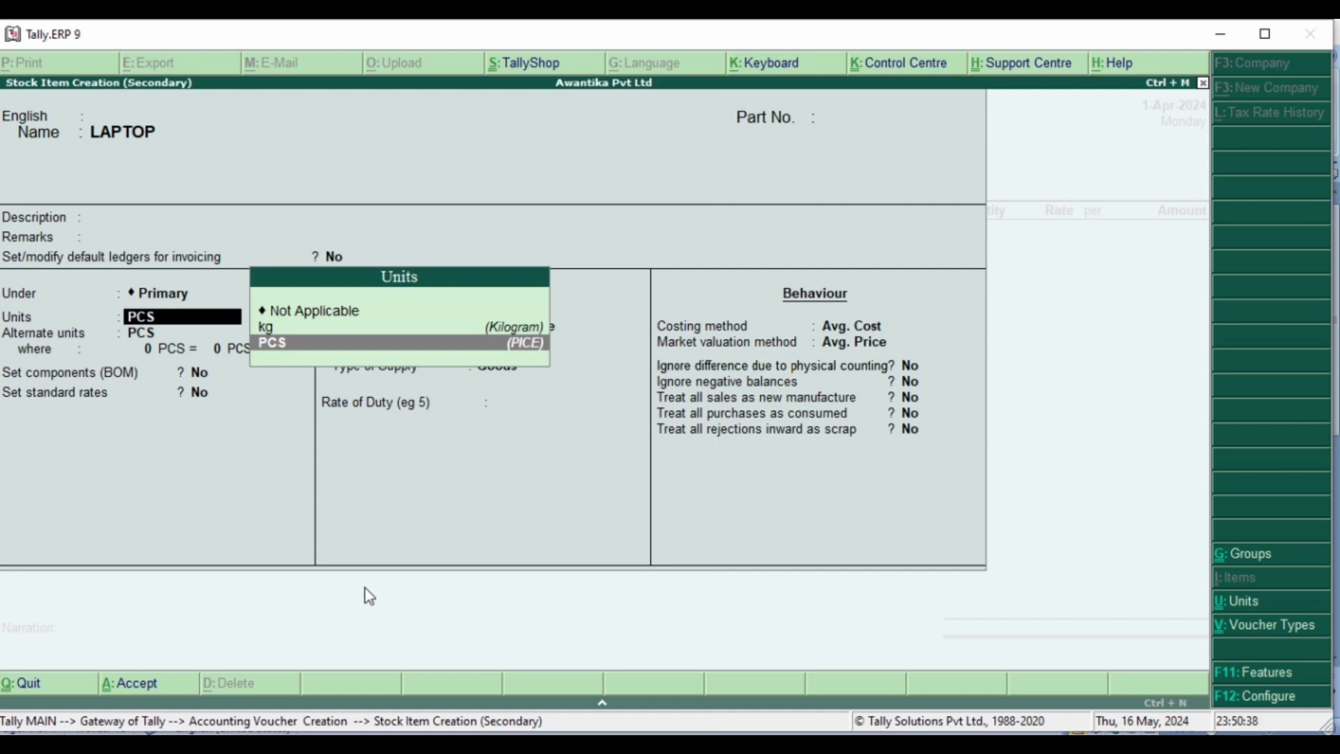
key("Return")
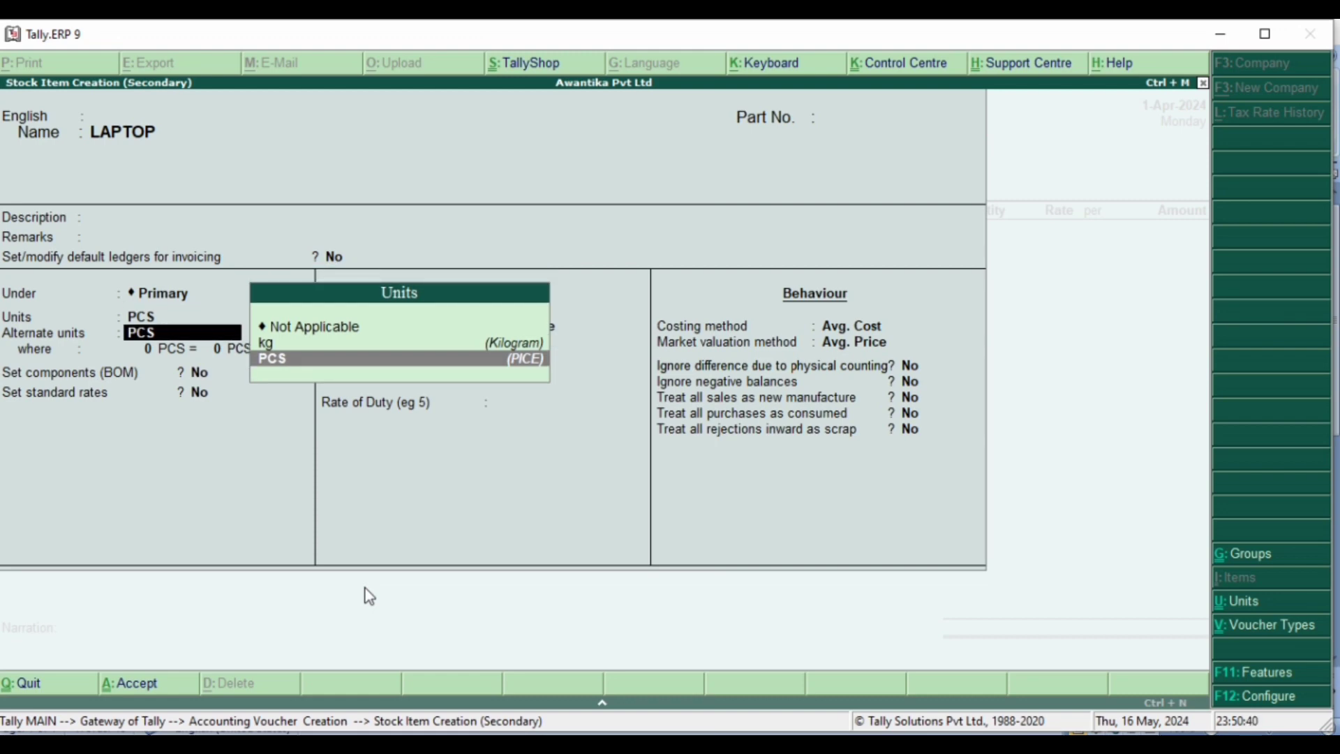
Step: Set LAPTOP's alternate unit to Not Applicable, keeping components (BOM) and standard rates at No
key("Up")
key("Up")
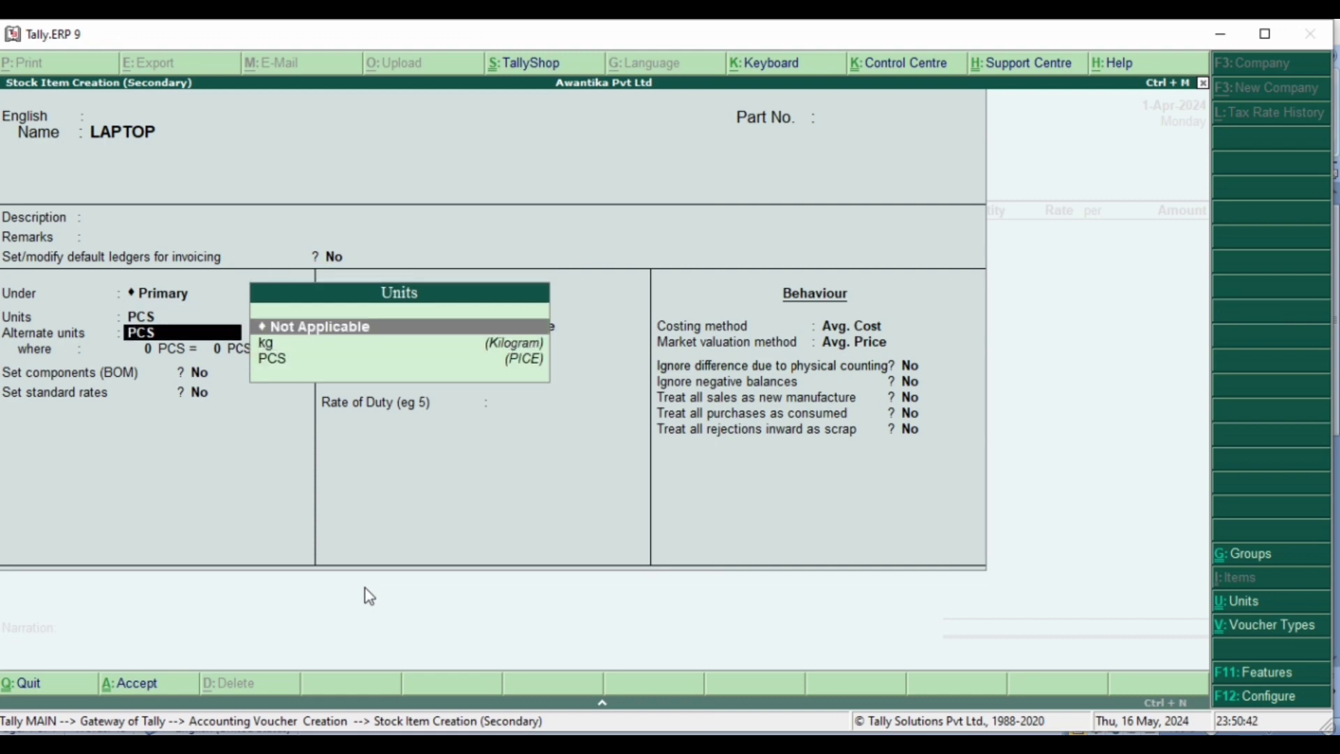
key("Return")
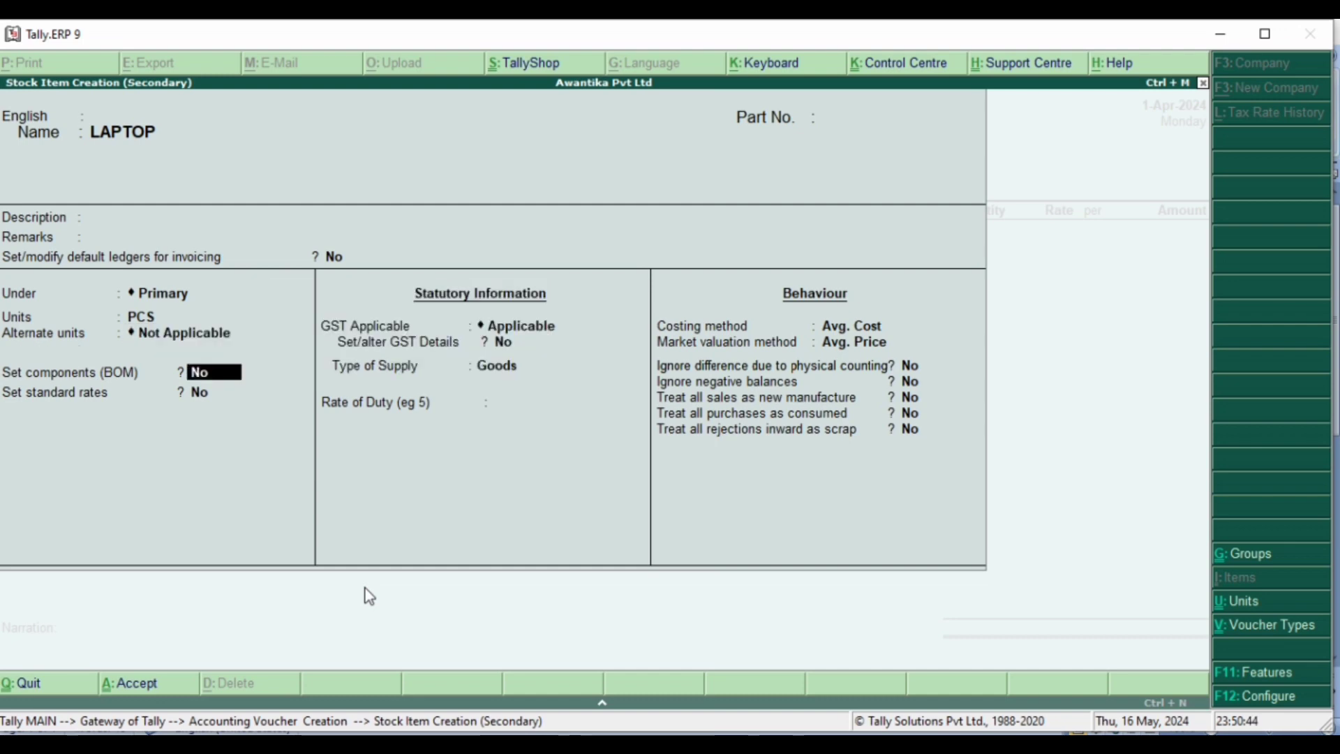
key("Return")
key("Return")
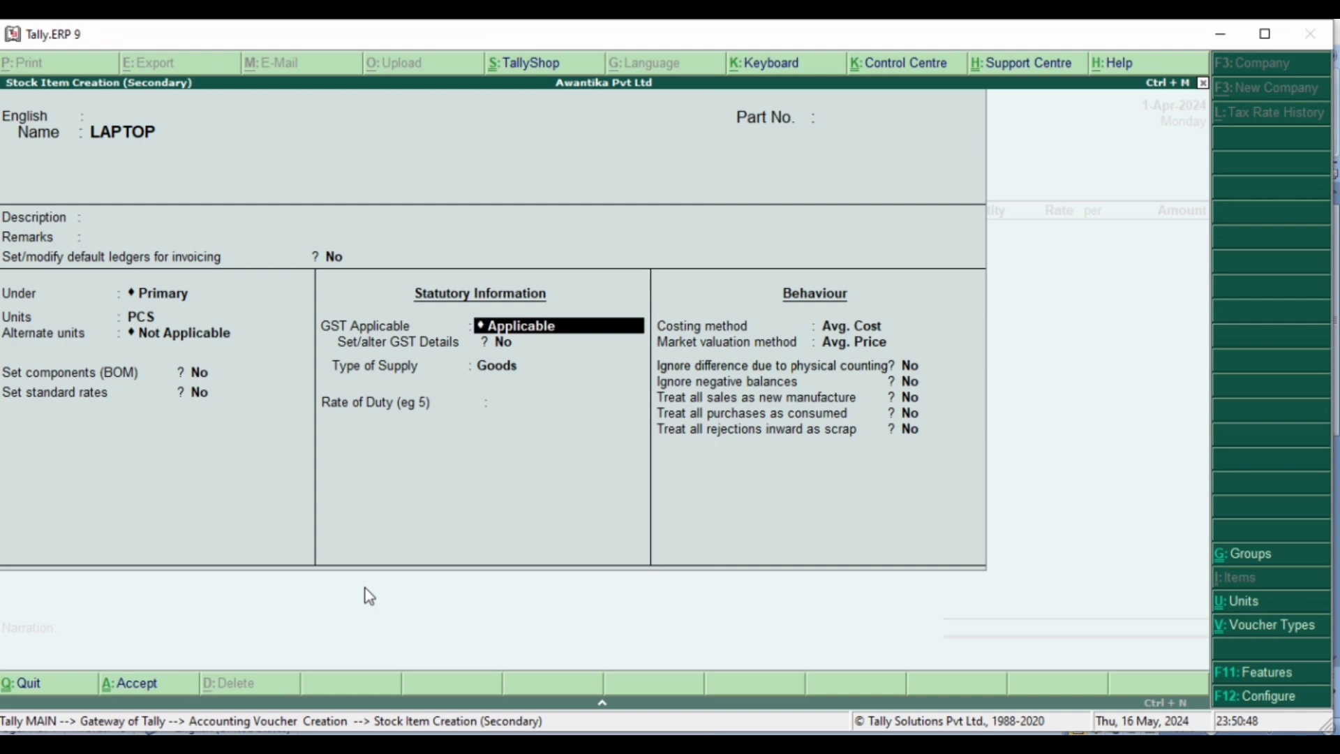
Step: Keep GST Applicable for LAPTOP, set Set/alter GST Details to Yes, and leave the HSN description blank
key("Return")
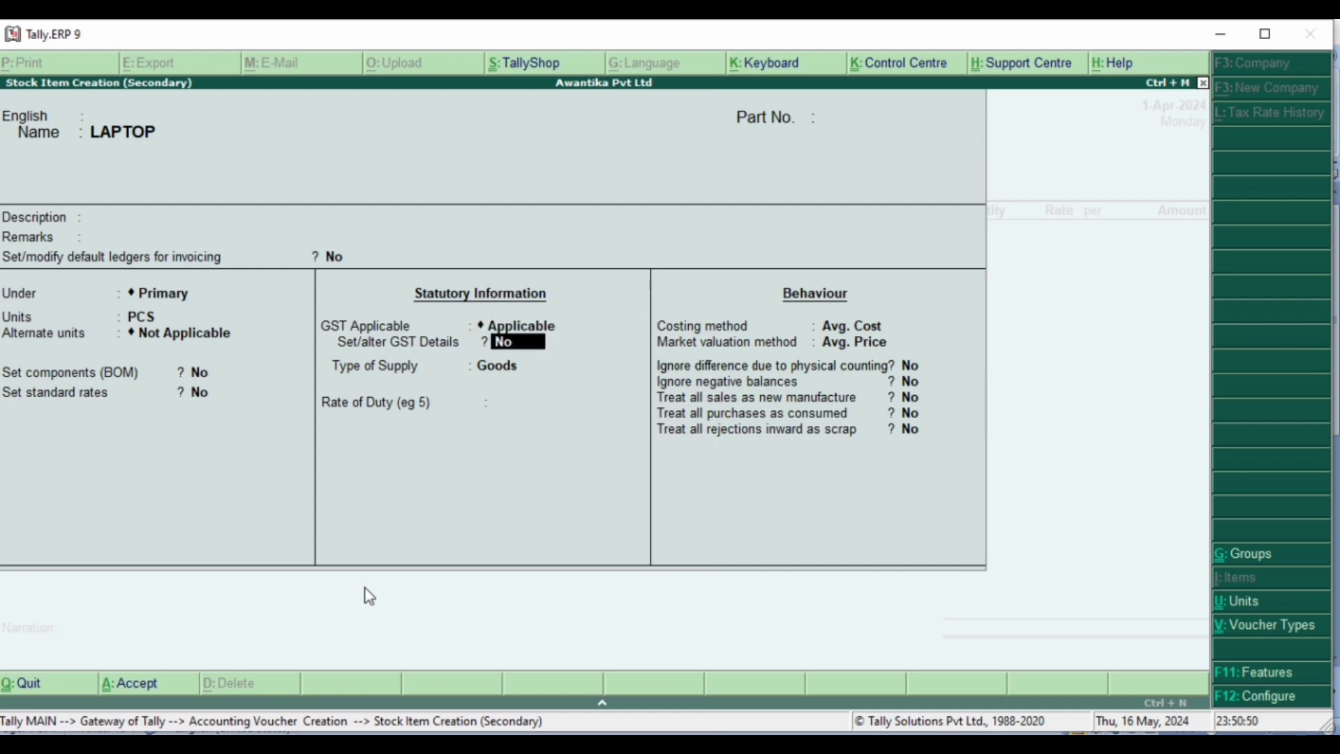
type("y")
key("Return")
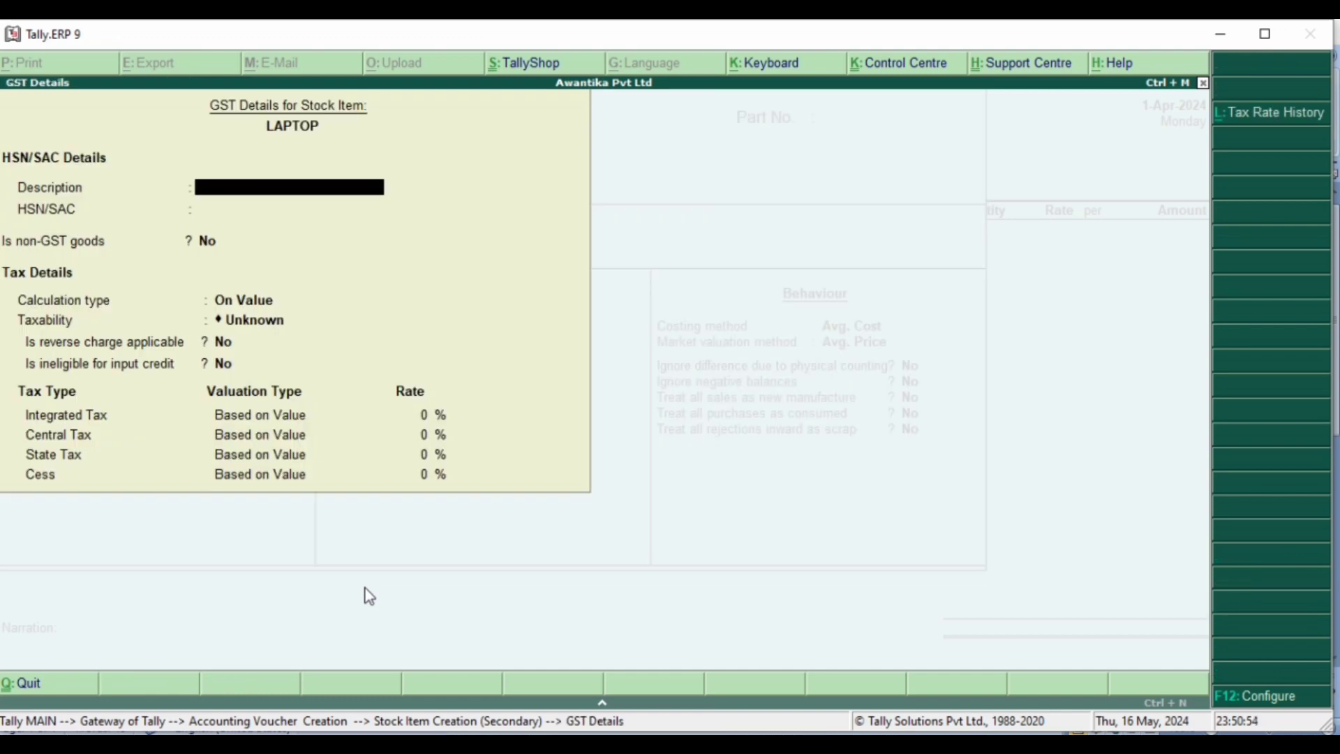
key("Return")
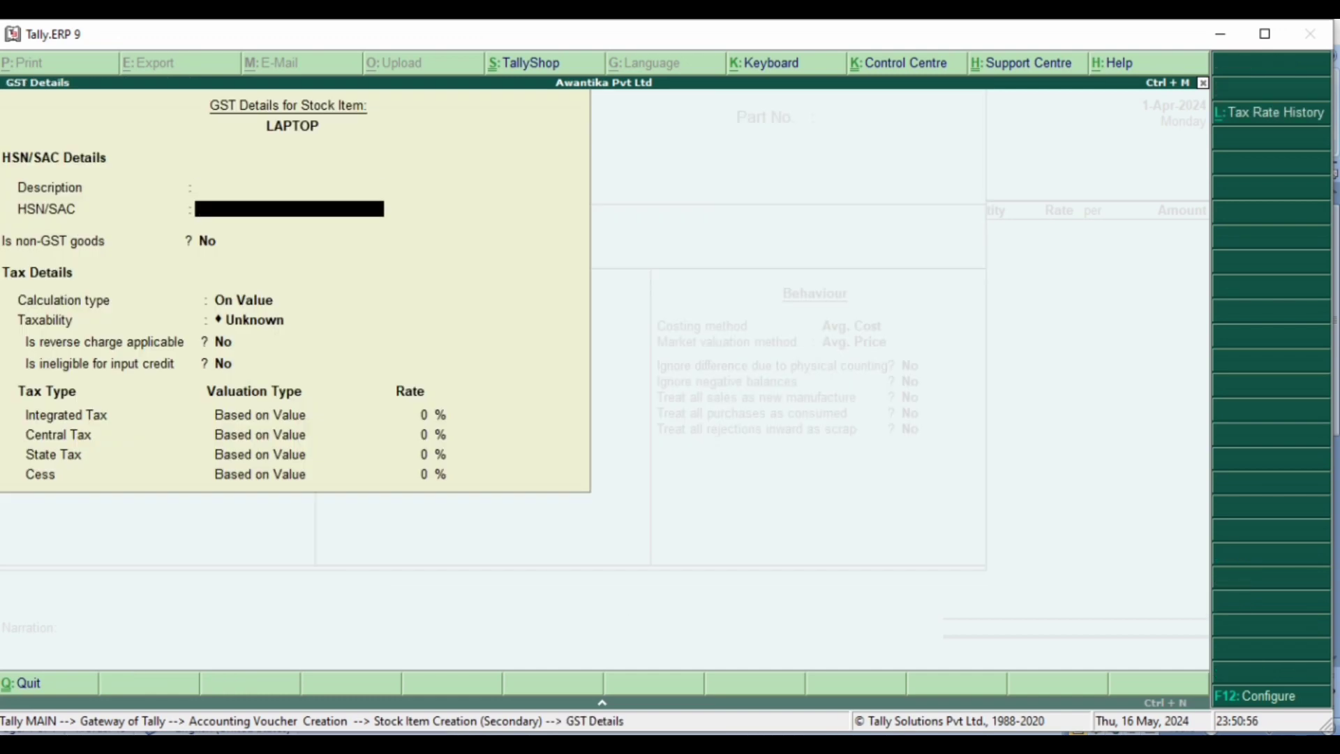
Step: Look up LAPTOP's HSN number in the Word document and enter HSN/SAC 2233, keeping non-GST goods at No and calculation On Value
left_click(888, 746)
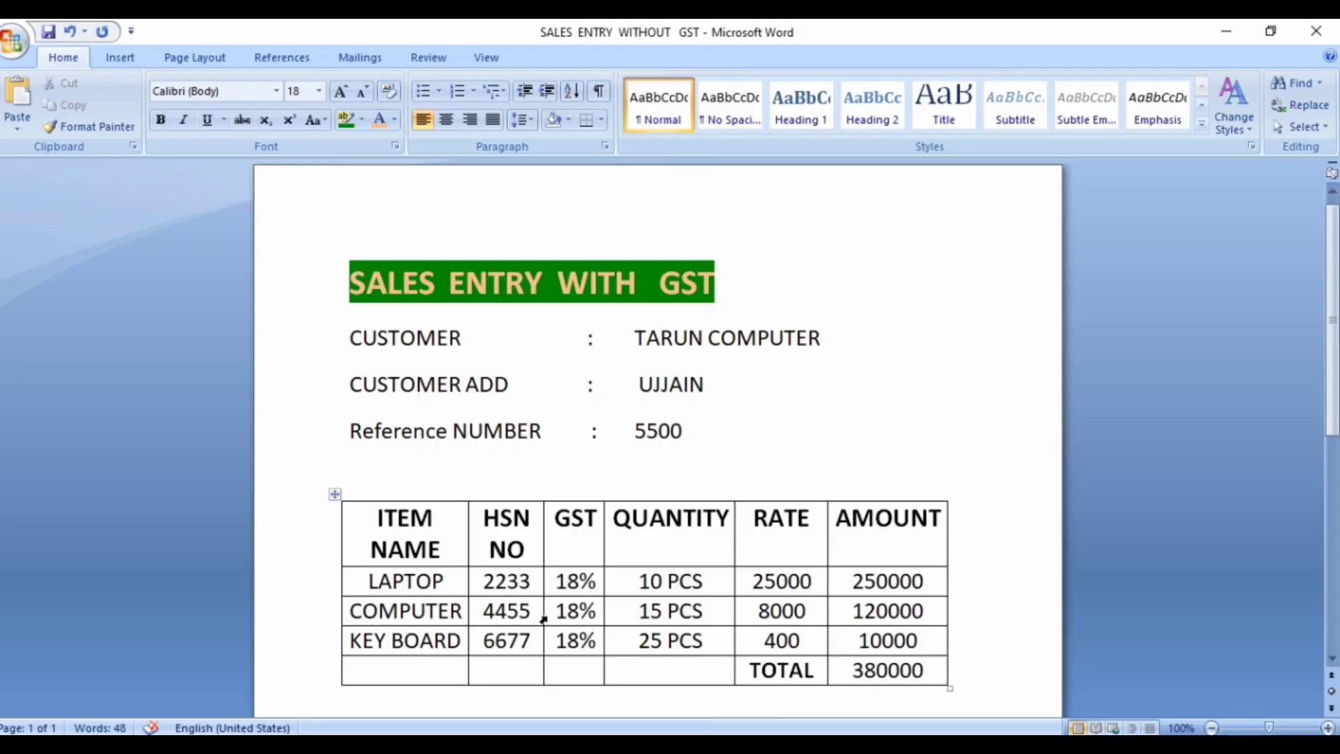
key("alt+Tab")
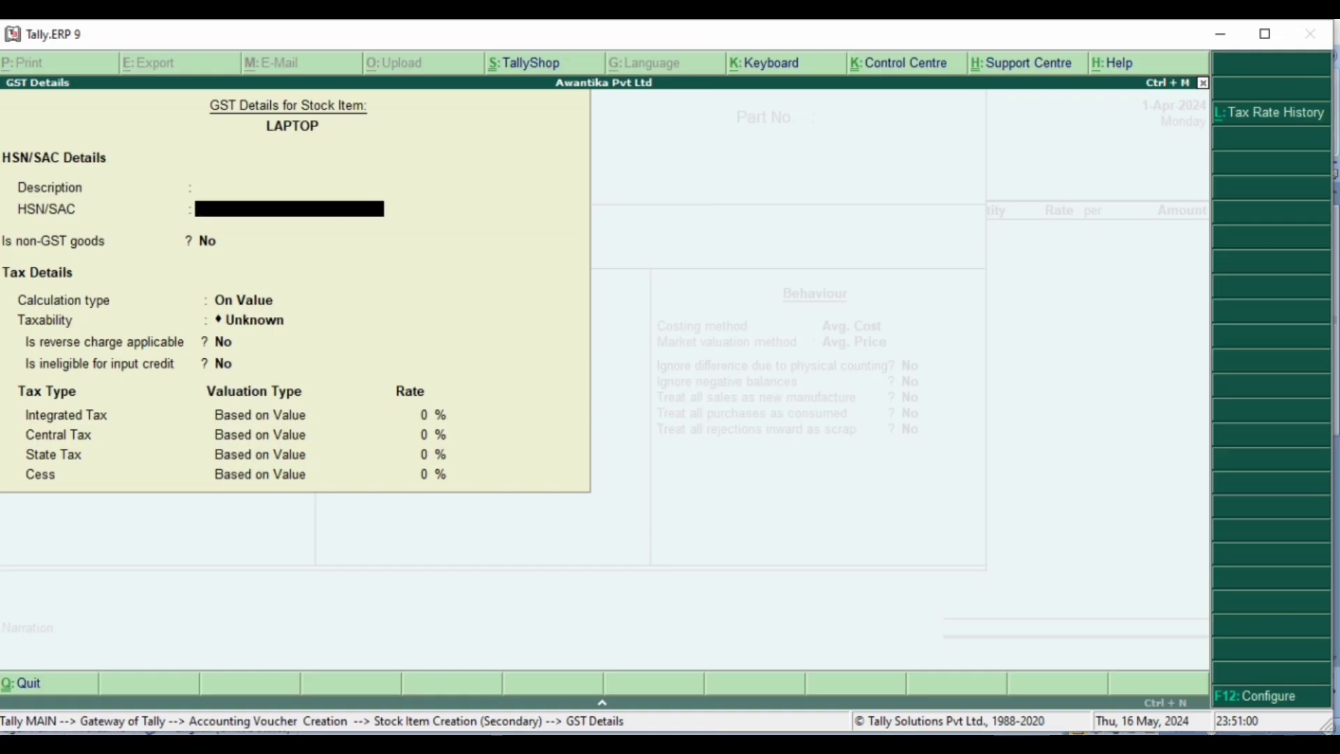
type("2233")
key("Return")
key("Return")
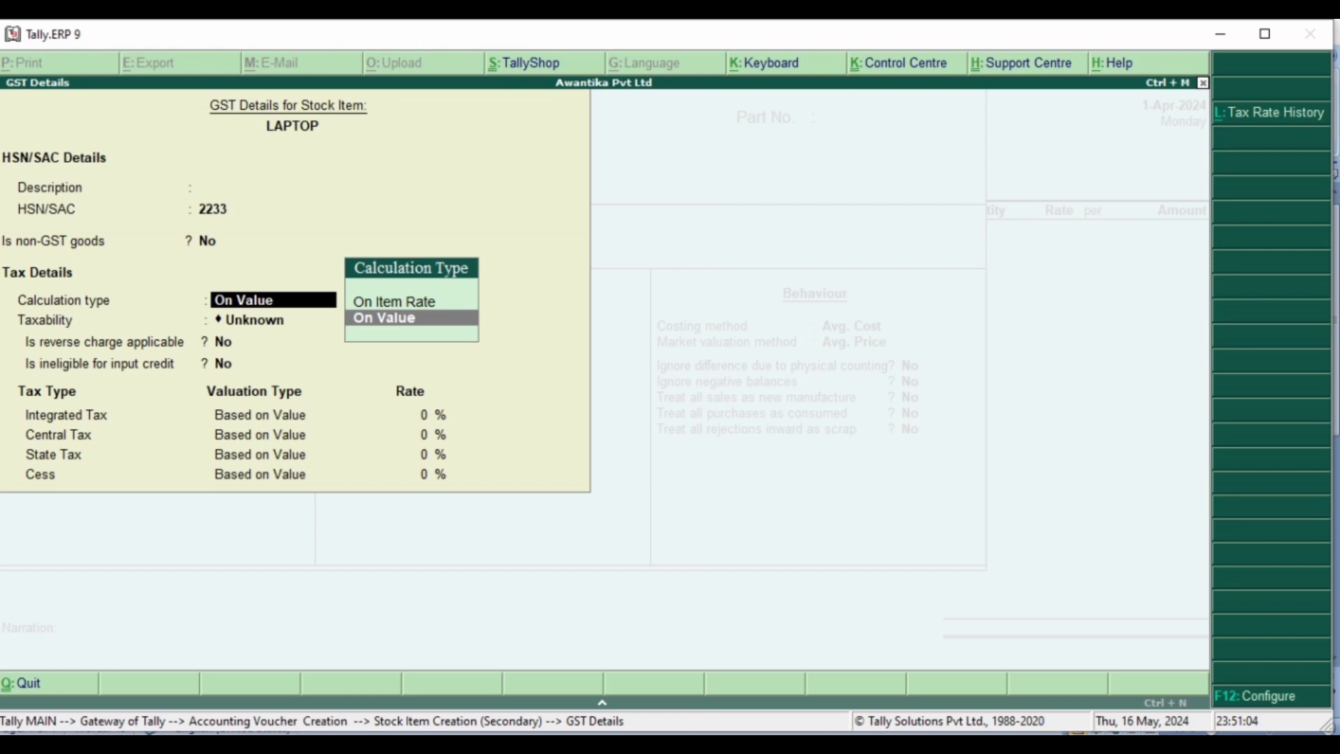
key("Return")
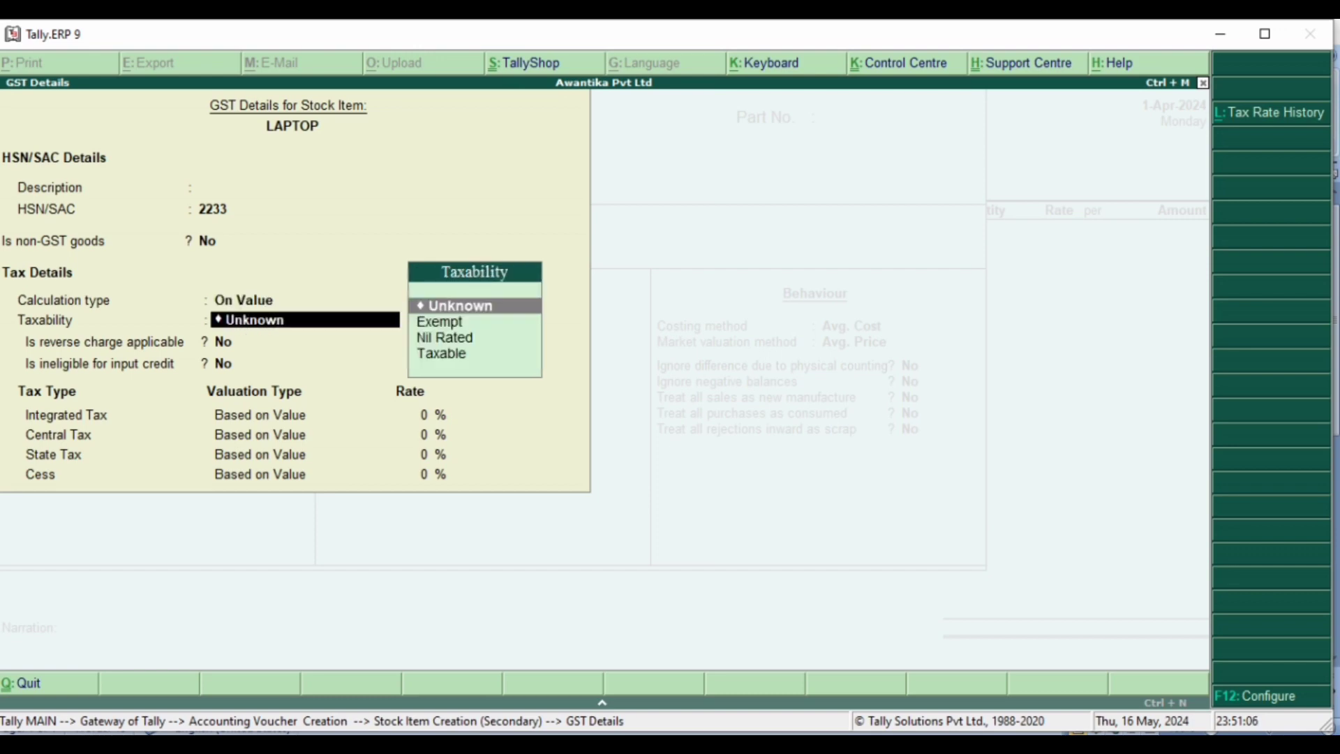
Step: Set LAPTOP's taxability to Taxable, keeping reverse charge and ineligible for input credit at No
key("Down")
key("Down")
key("Down")
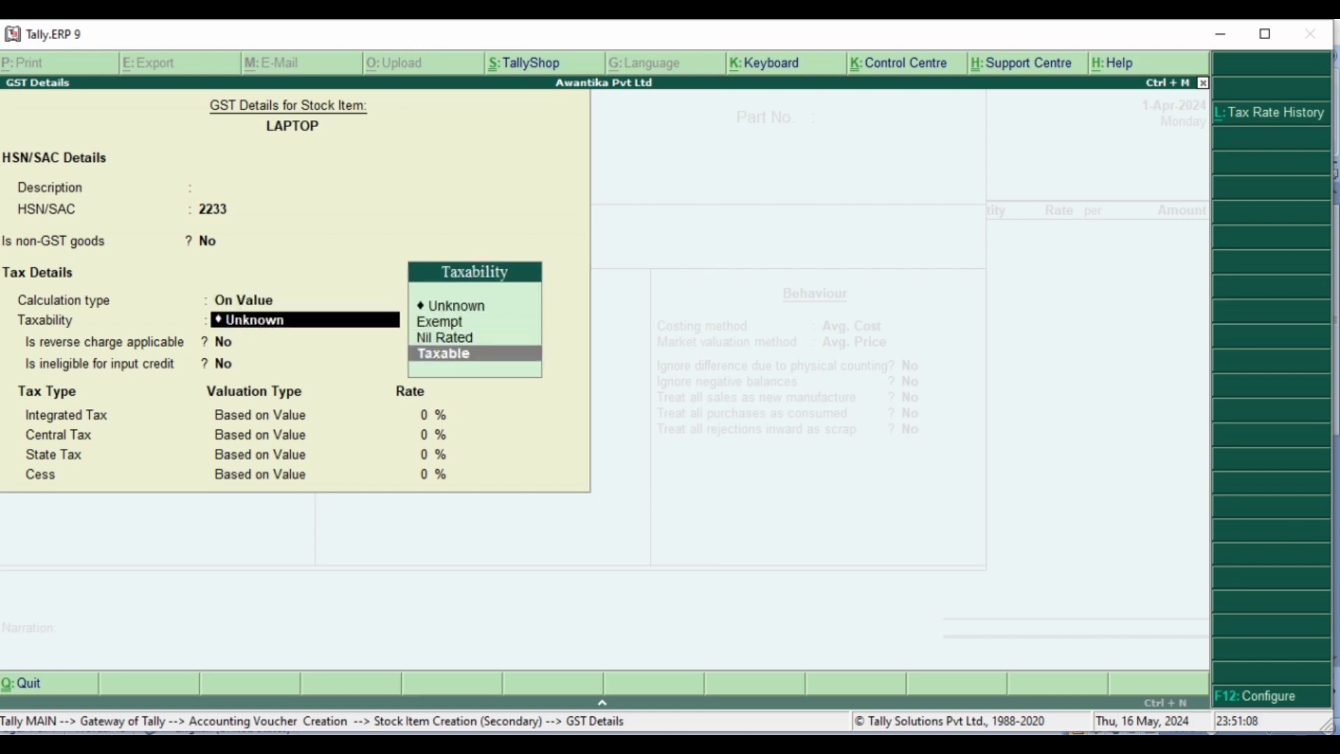
key("Return")
key("Return")
key("Return")
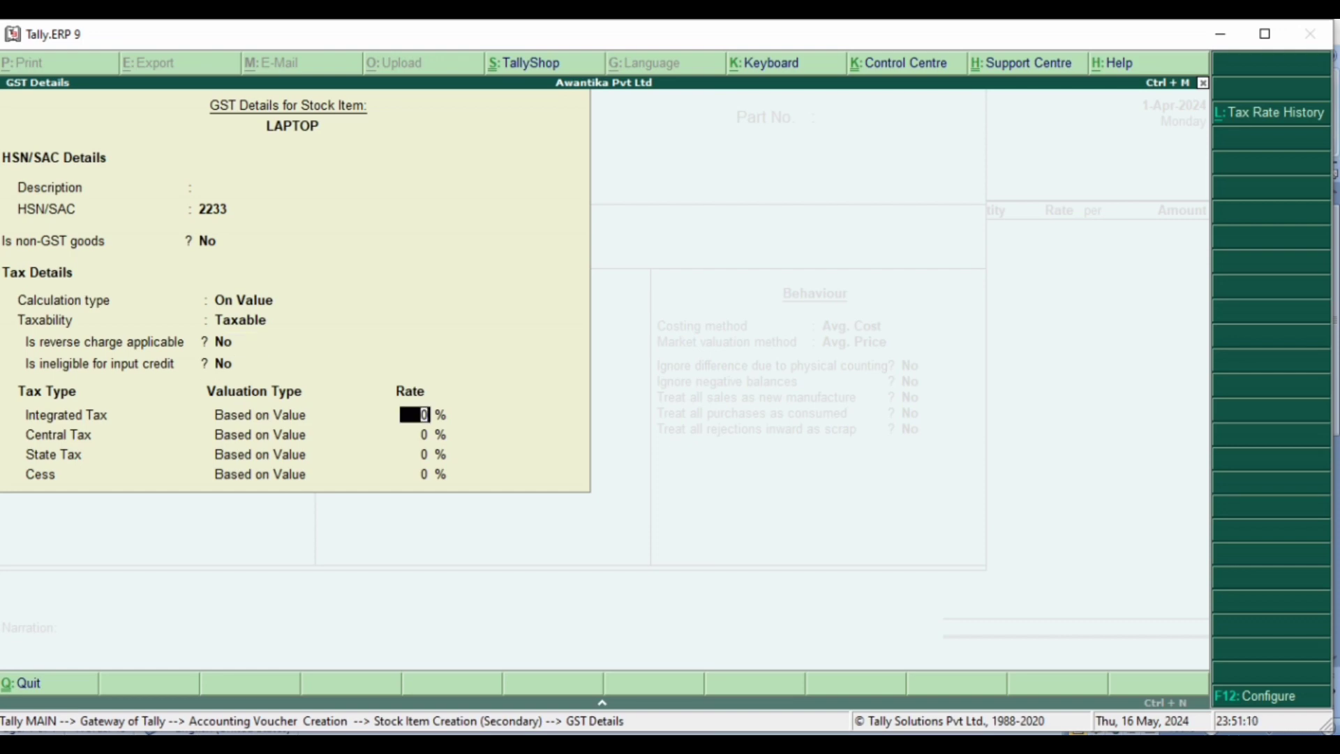
Step: Set LAPTOP's tax rates to 18% integrated, 9% central and 9% state, leaving cess at 0%
type("18")
key("Return")
type("9")
key("Return")
type("9")
key("Return")
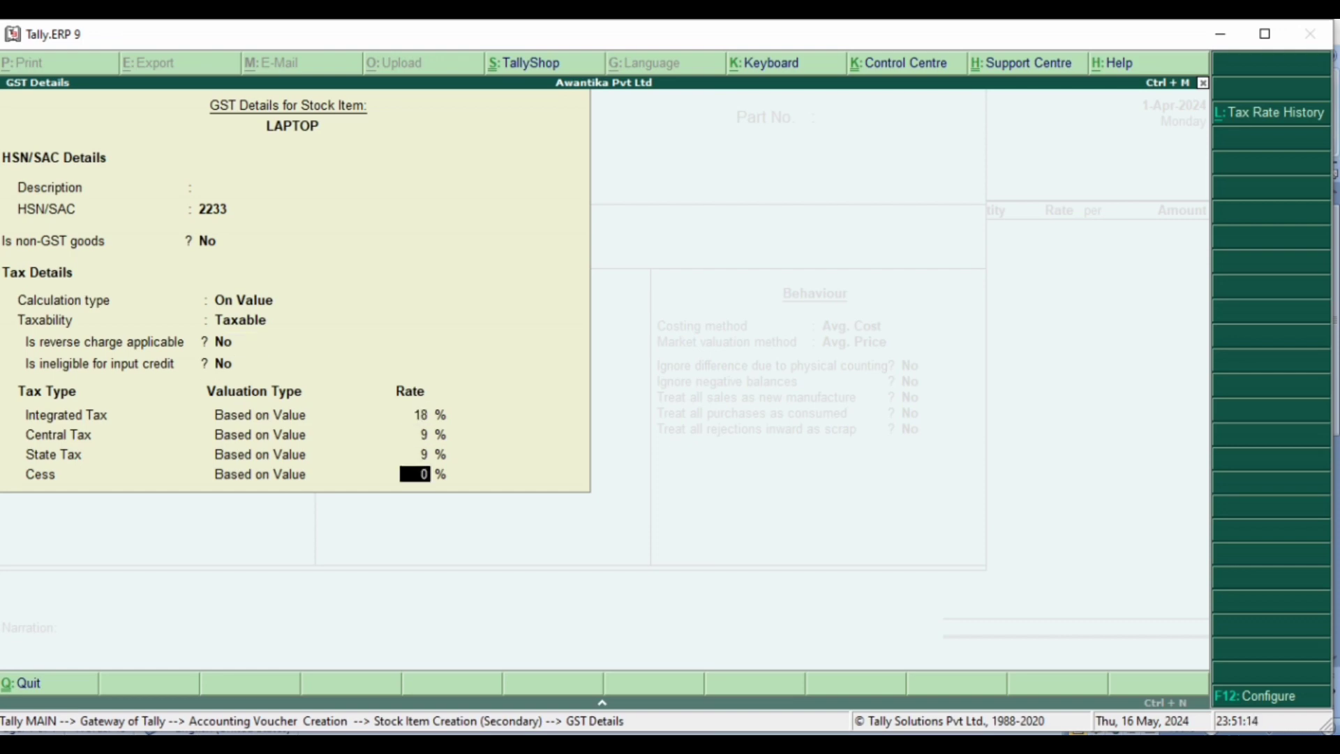
key("Return")
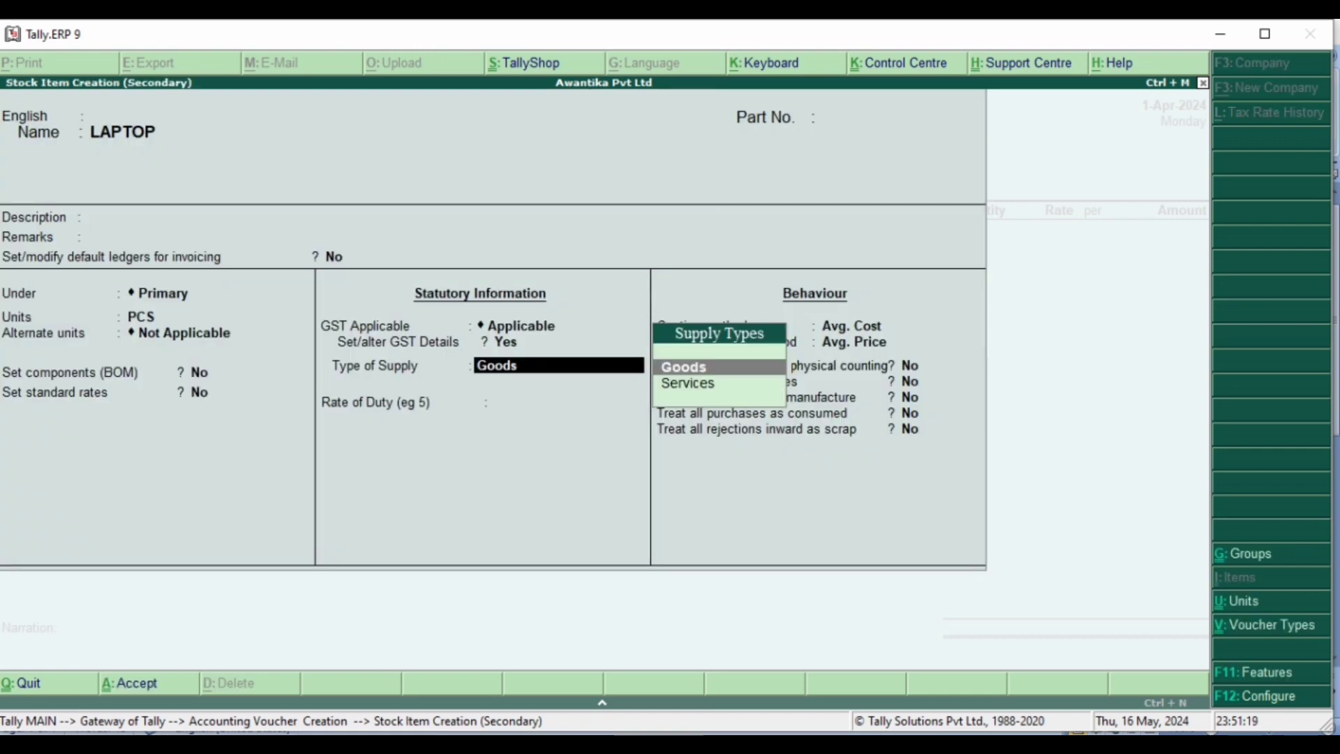
Step: Keep LAPTOP's supply type as Goods and its default behaviour settings, and save the stock item
key("Return")
key("Return")
key("Return")
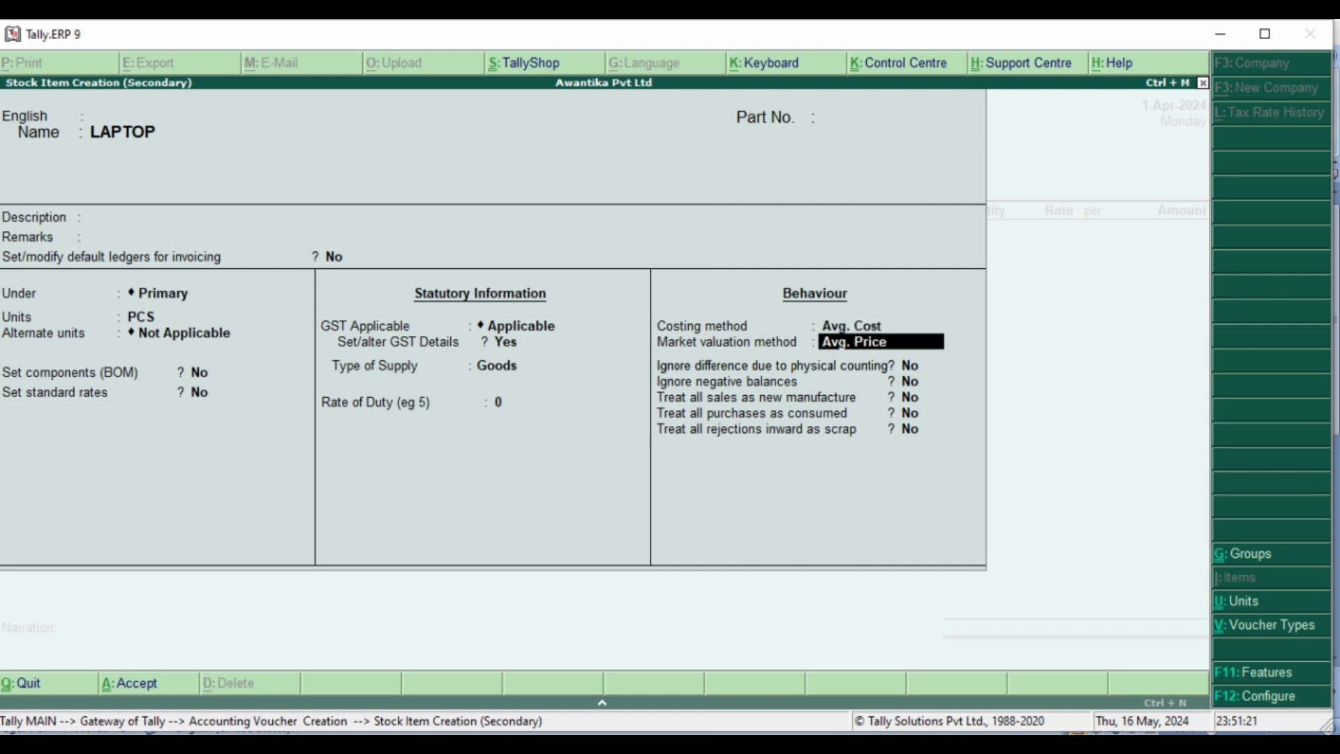
key("Return")
key("Return")
key("Return")
key("Return")
key("Return")
key("Return")
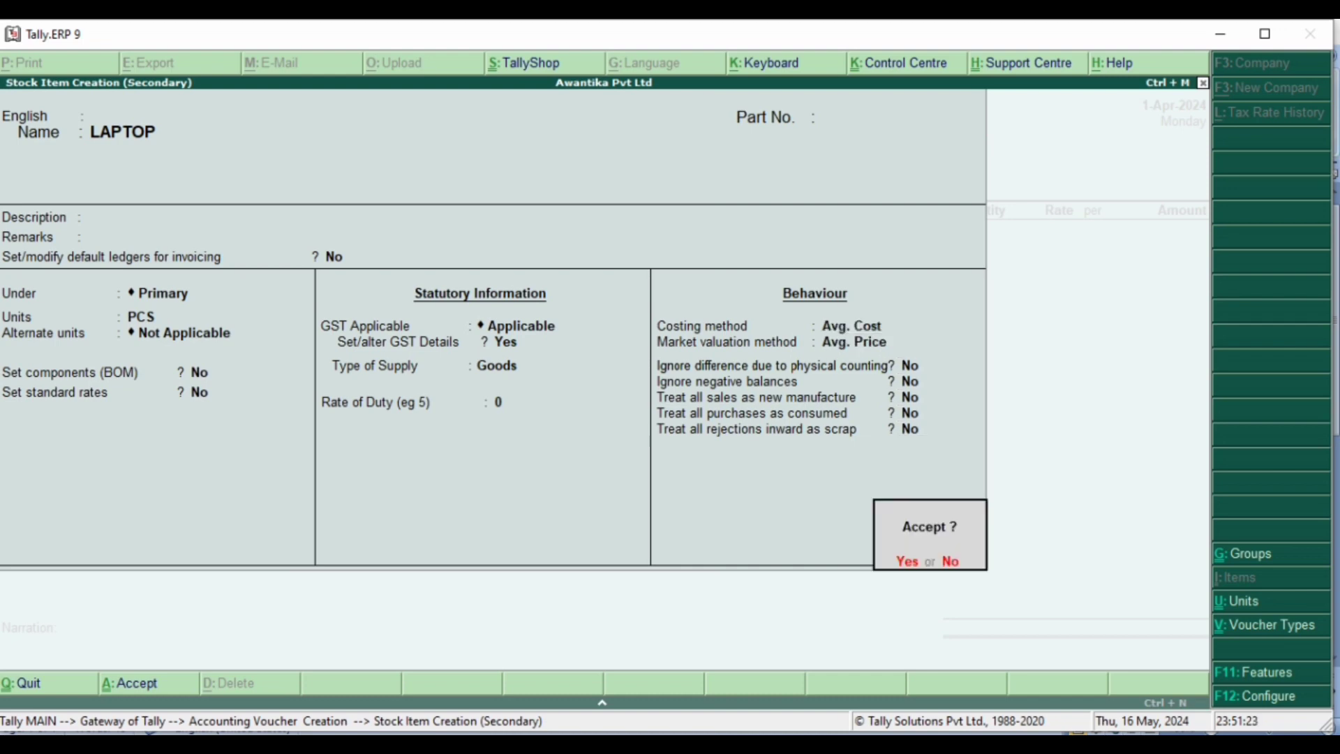
key("Return")
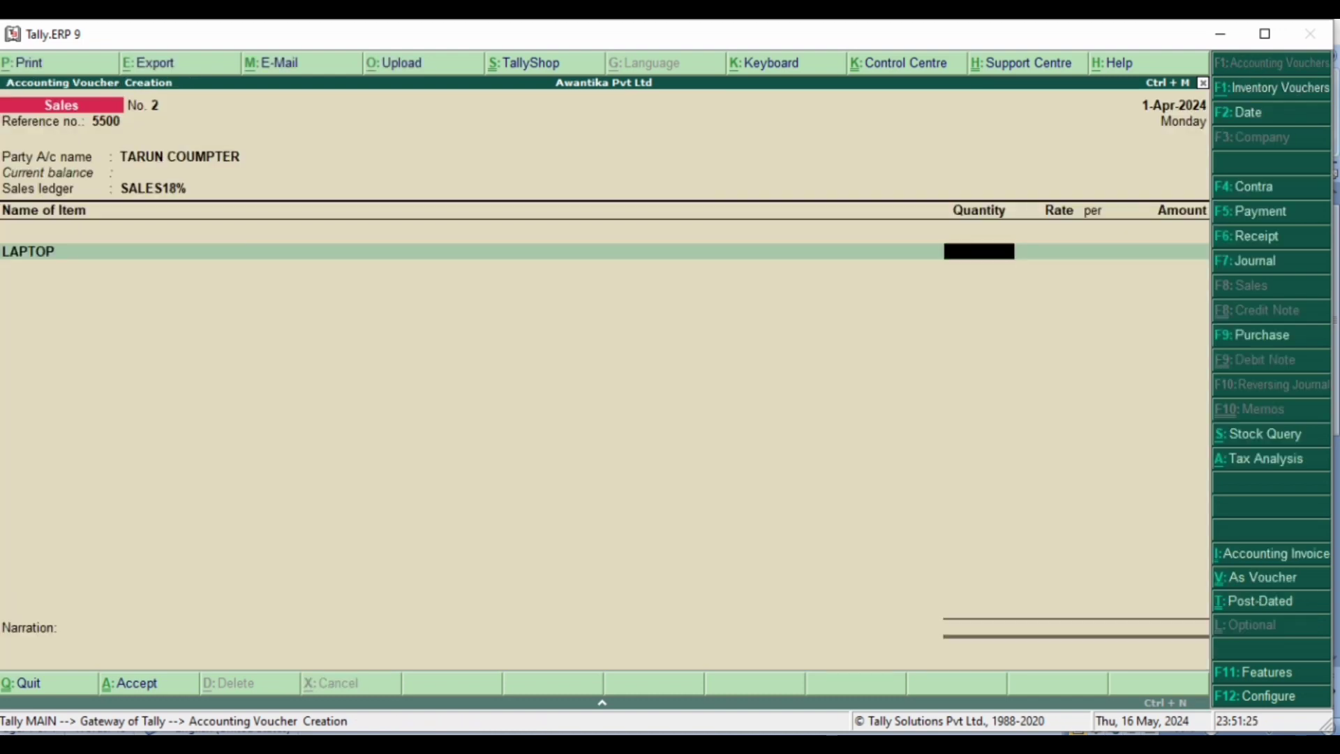
Step: Look up LAPTOP's quantity and rate in the Word document and enter 10 PCS at 25,000 per PCS in the Tally voucher
key("alt+Tab")
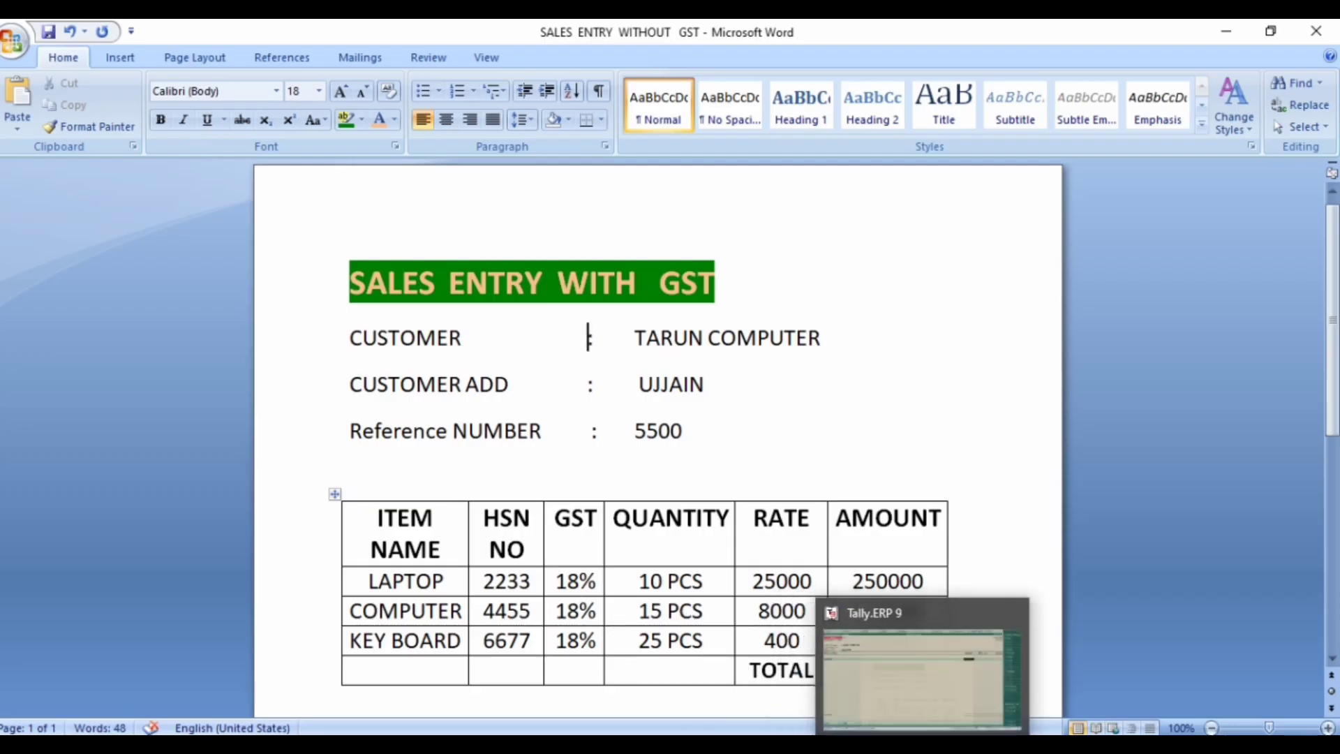
left_click(916, 705)
type("10")
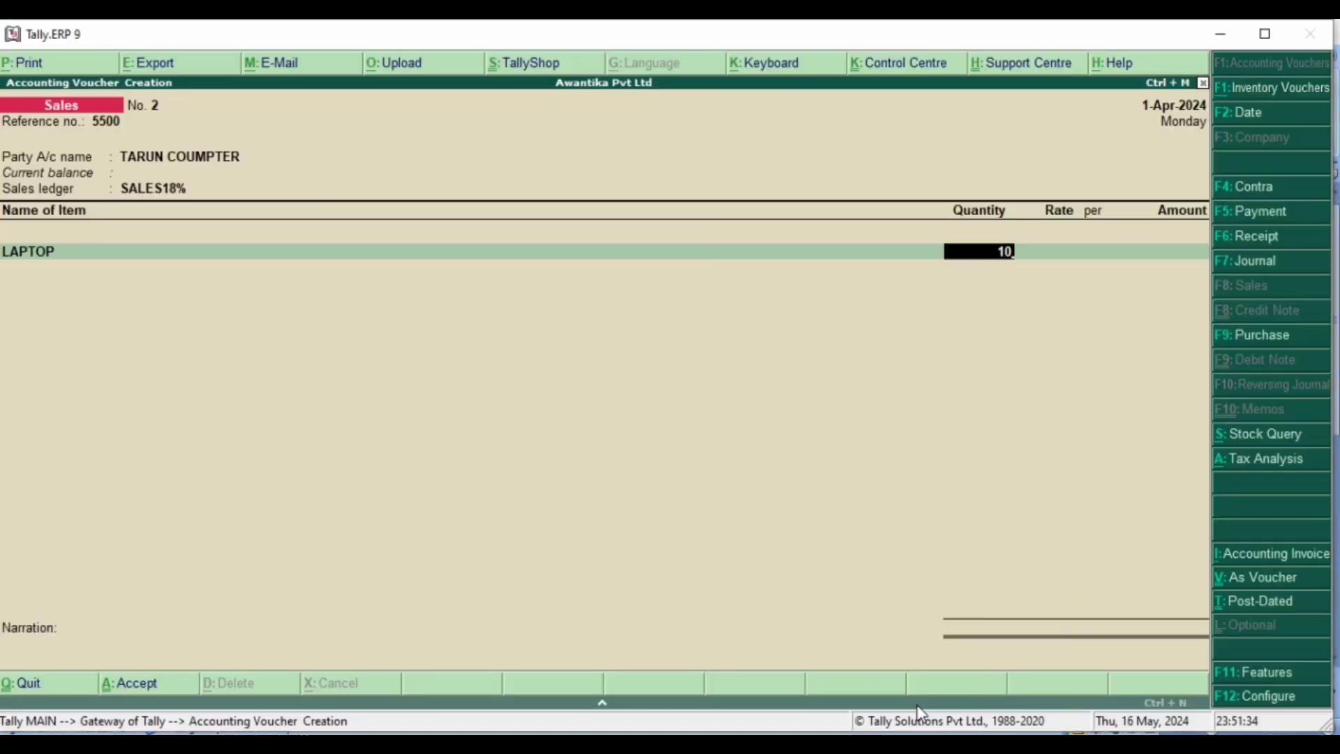
key("Return")
key("Return")
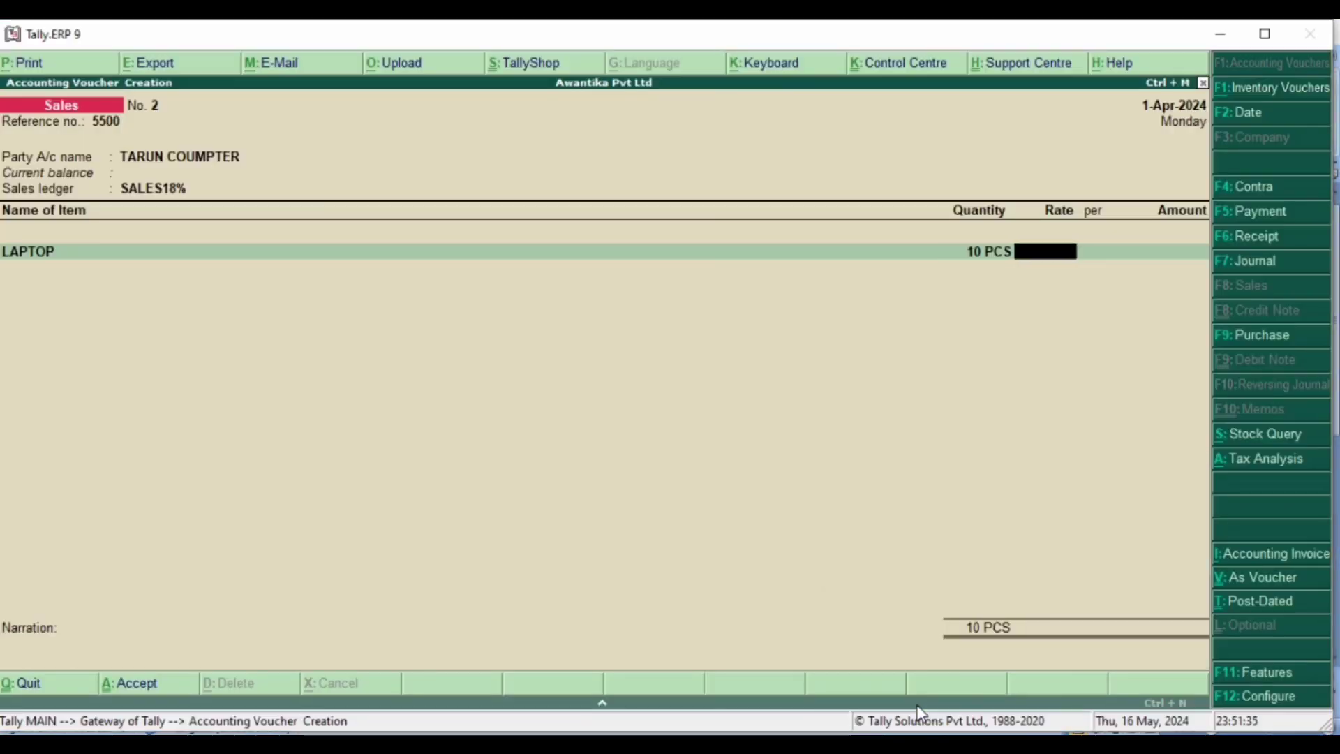
type("25")
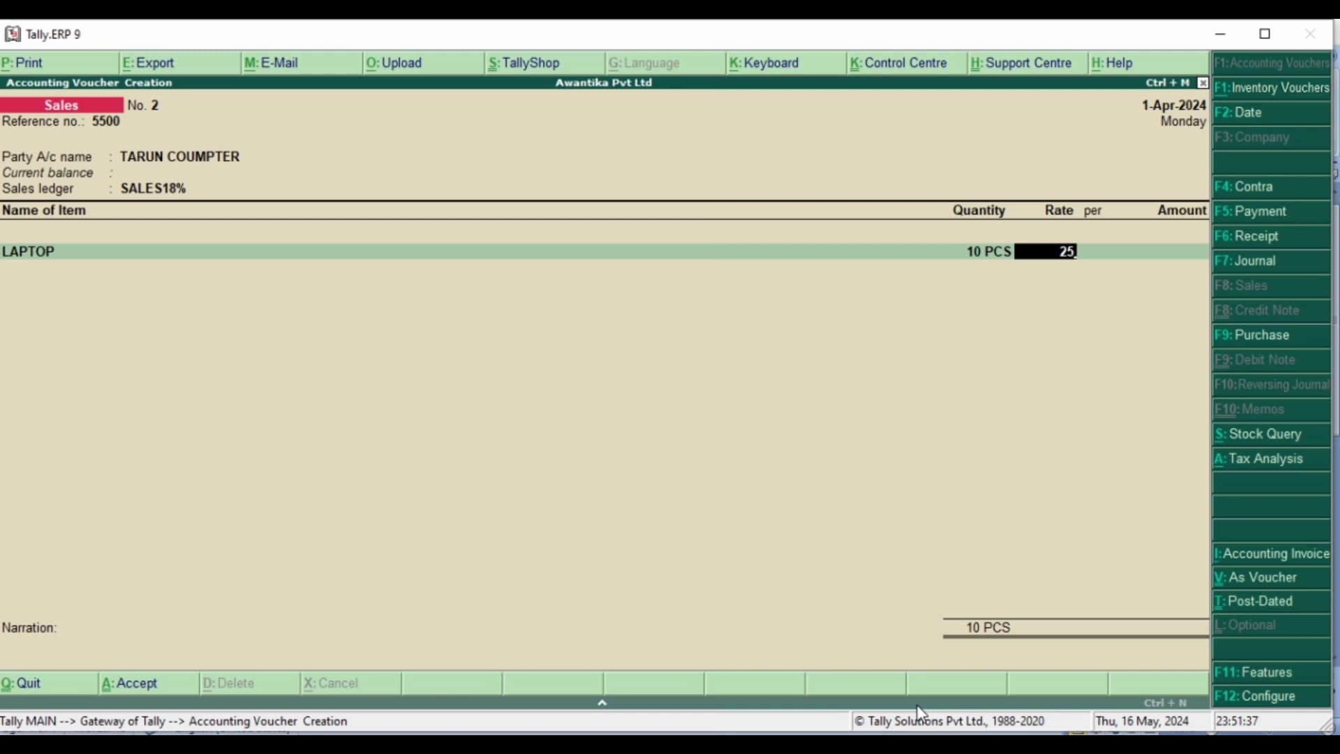
type("000")
key("Return")
key("Return")
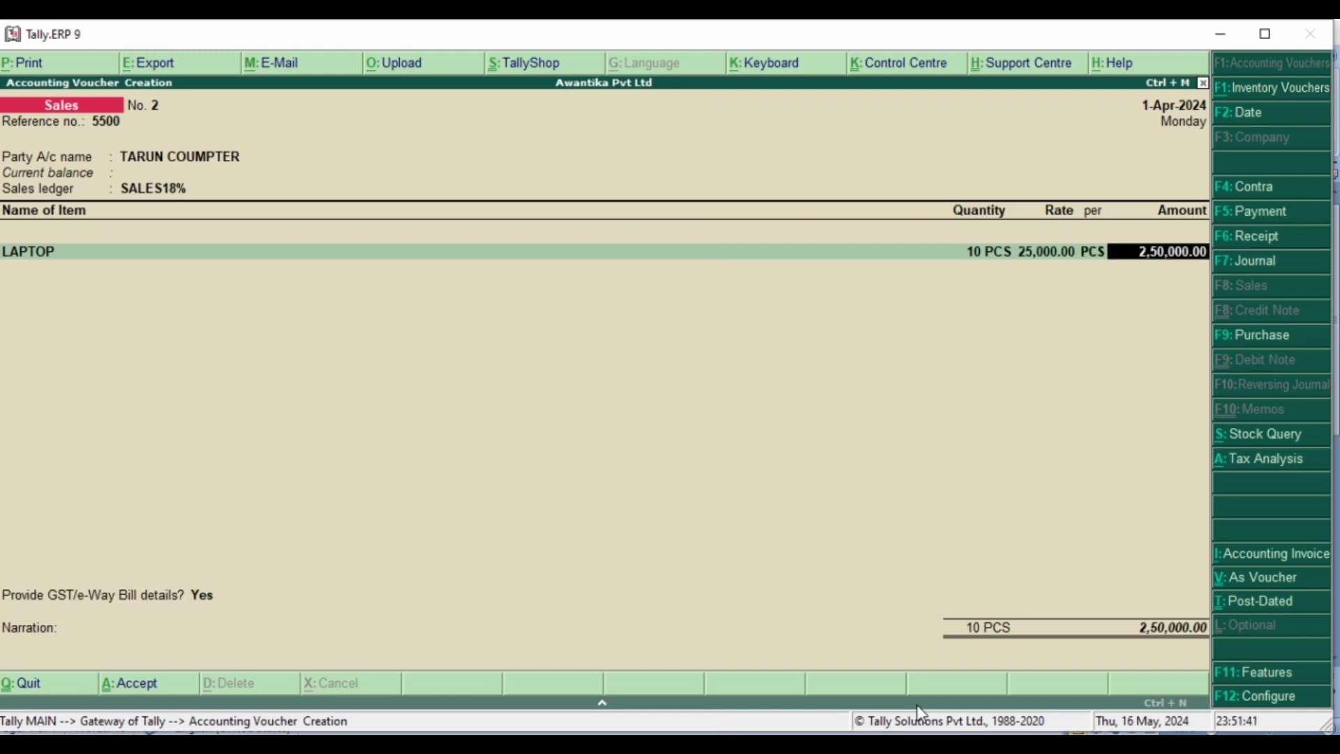
key("Return")
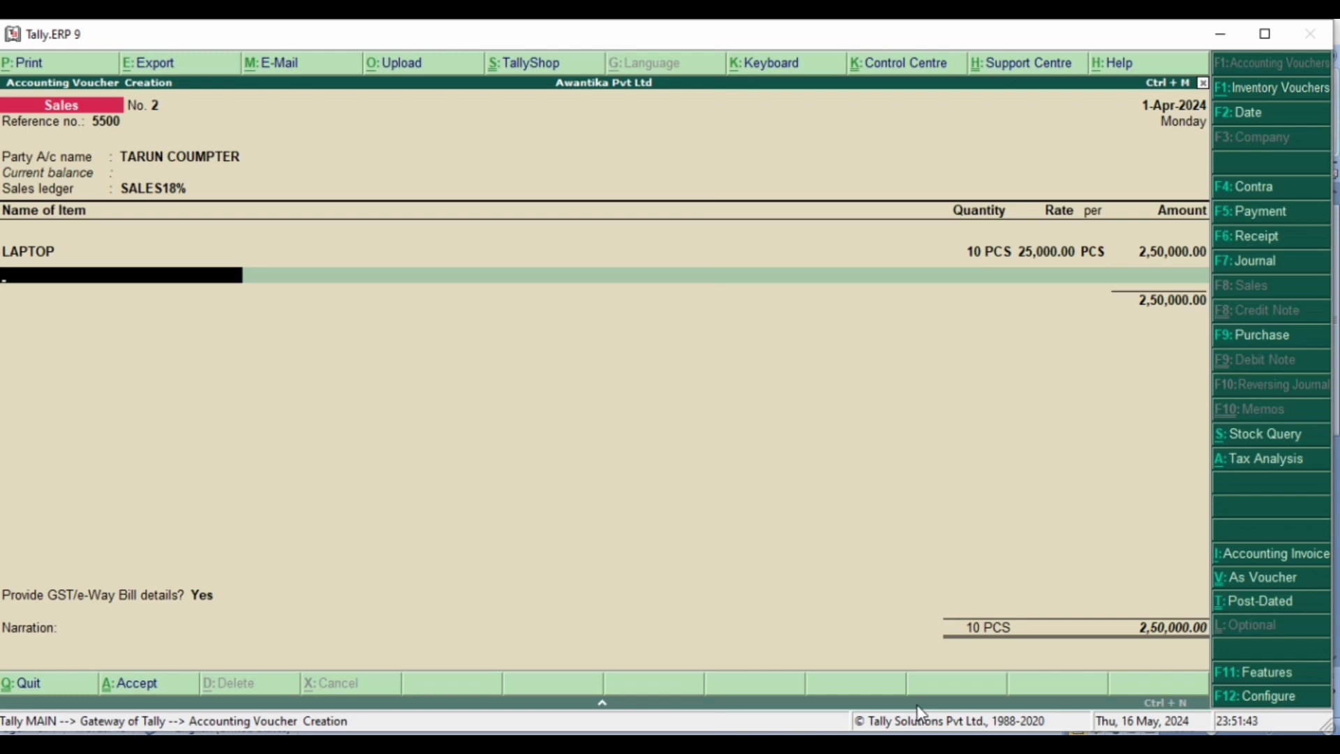
Step: Start a new stock item from the voucher, check the second item in the Word document, and name it COMPUTER in Tally
key("alt+c")
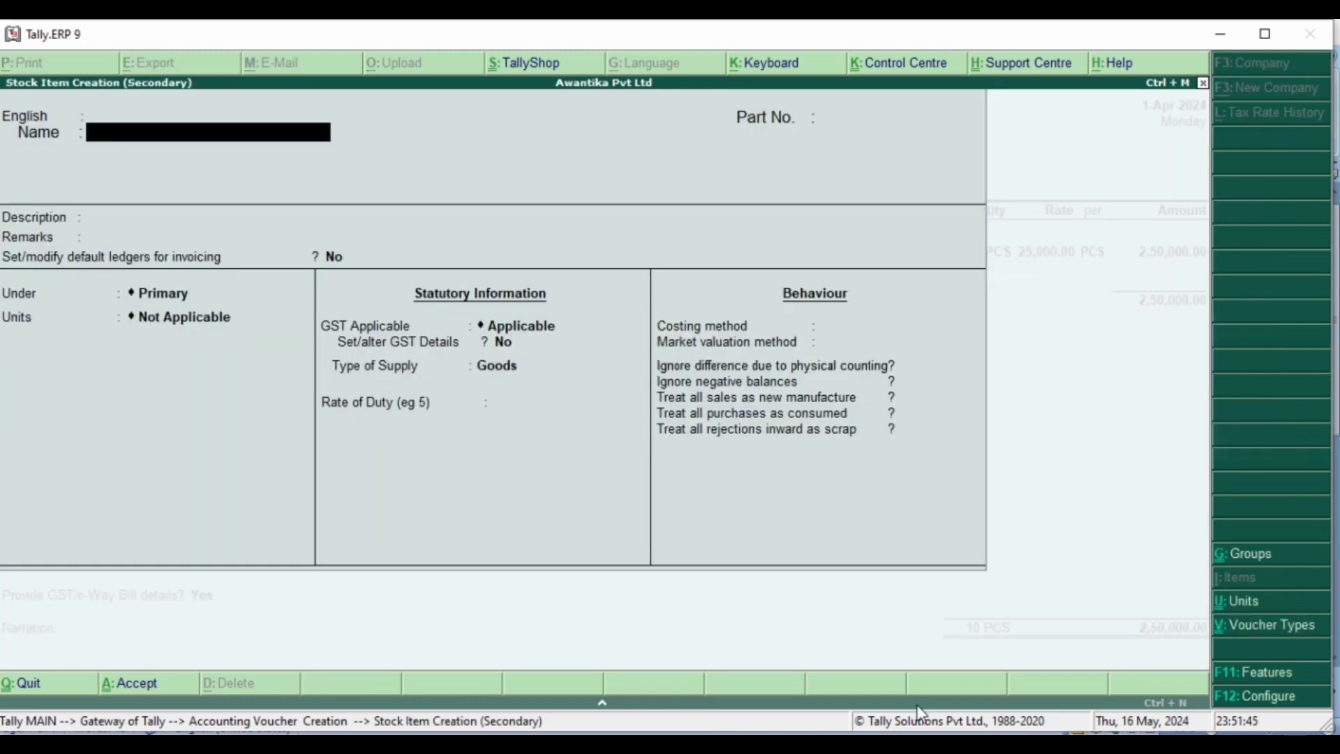
left_click(928, 743)
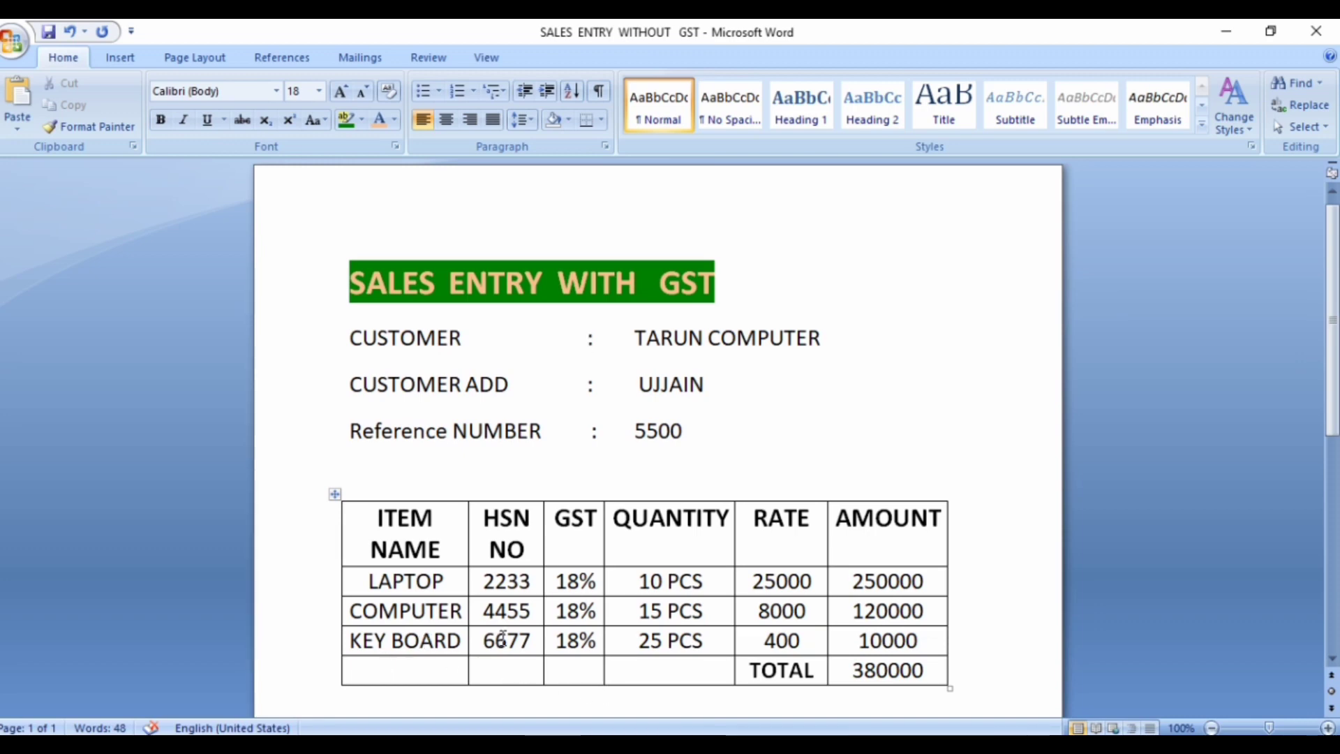
left_click(589, 337)
mouse_move(935, 744)
left_click(926, 728)
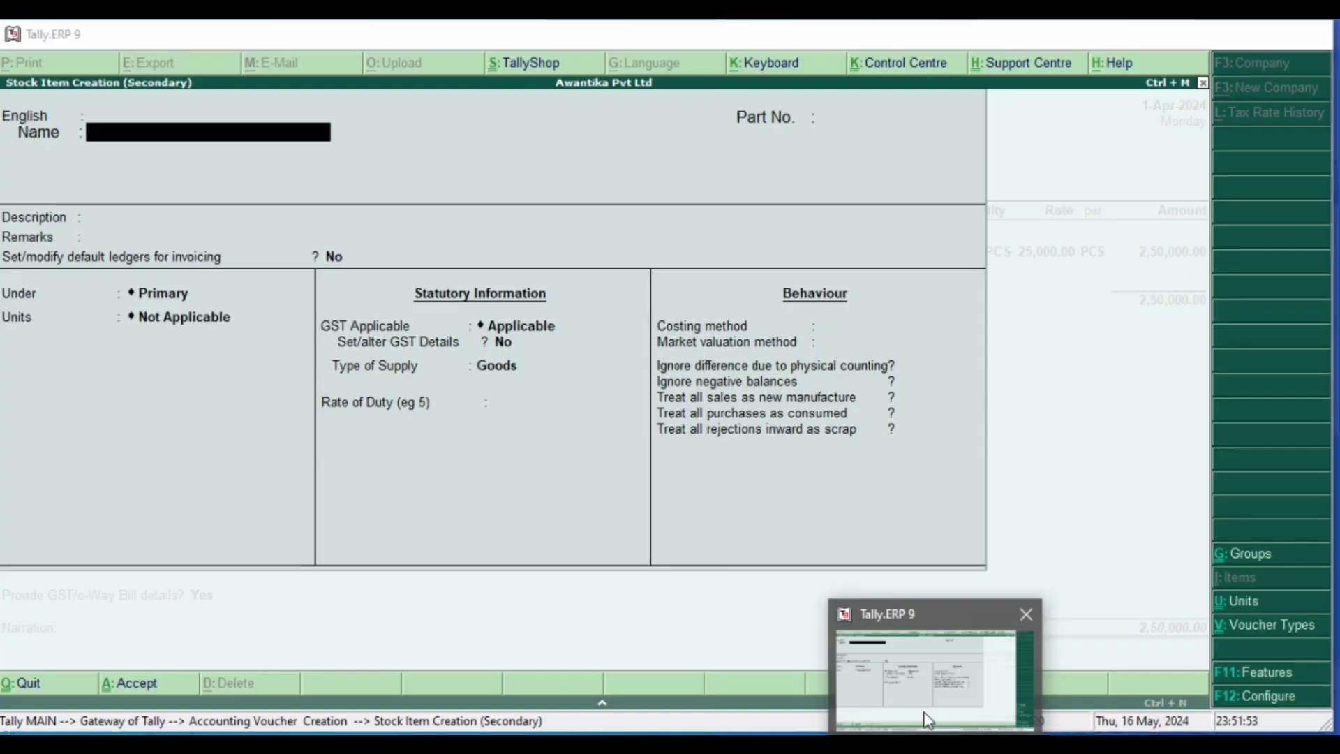
type("CO")
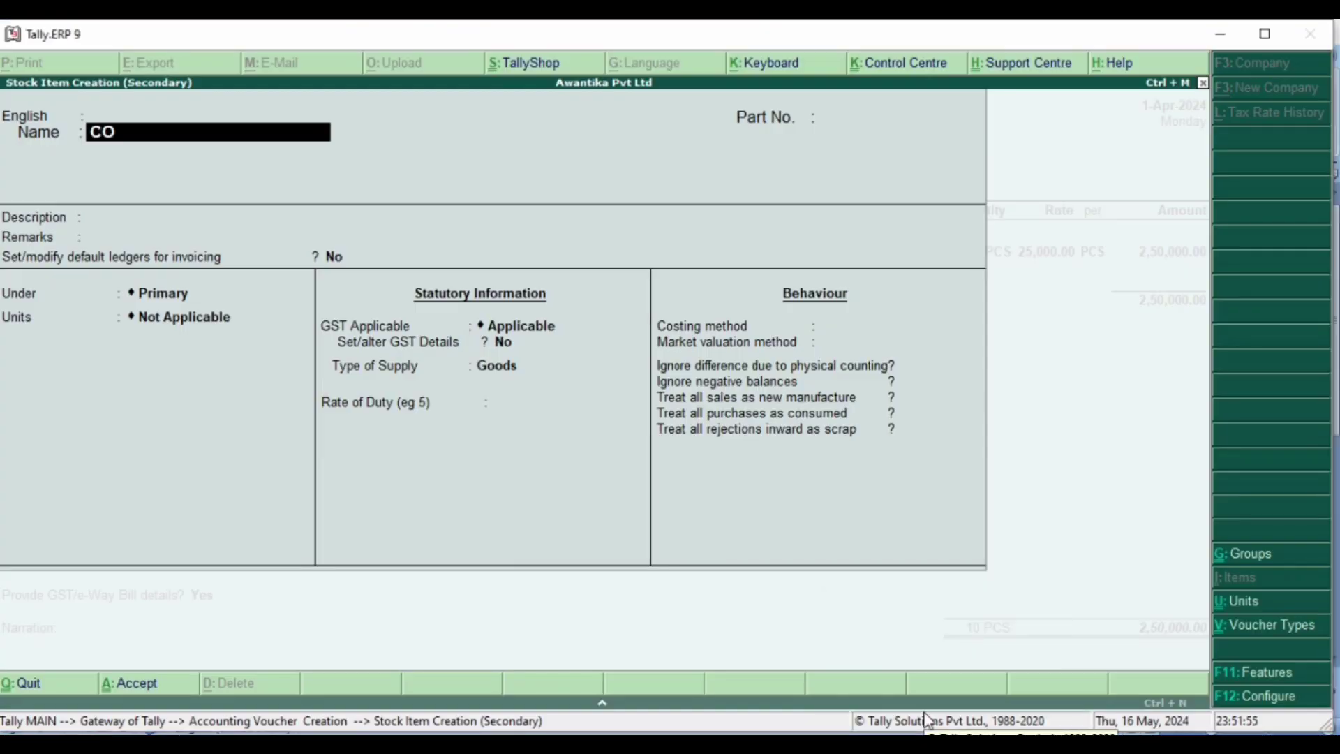
type("MPUTER")
Step: Leave COMPUTER's optional name, description and remarks details blank, keep it under Primary, and set its units to PCS
key("Return")
key("Return")
key("Return")
key("Return")
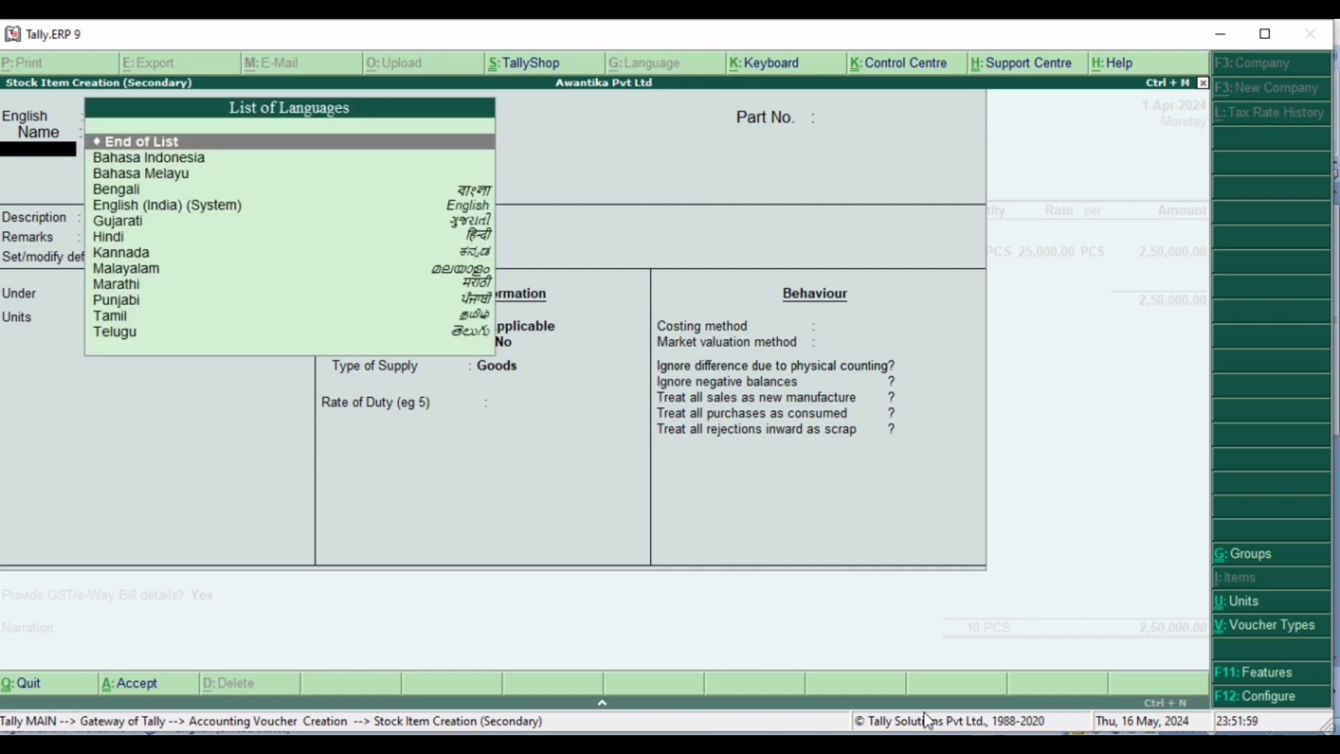
key("Return")
key("Return")
key("Return")
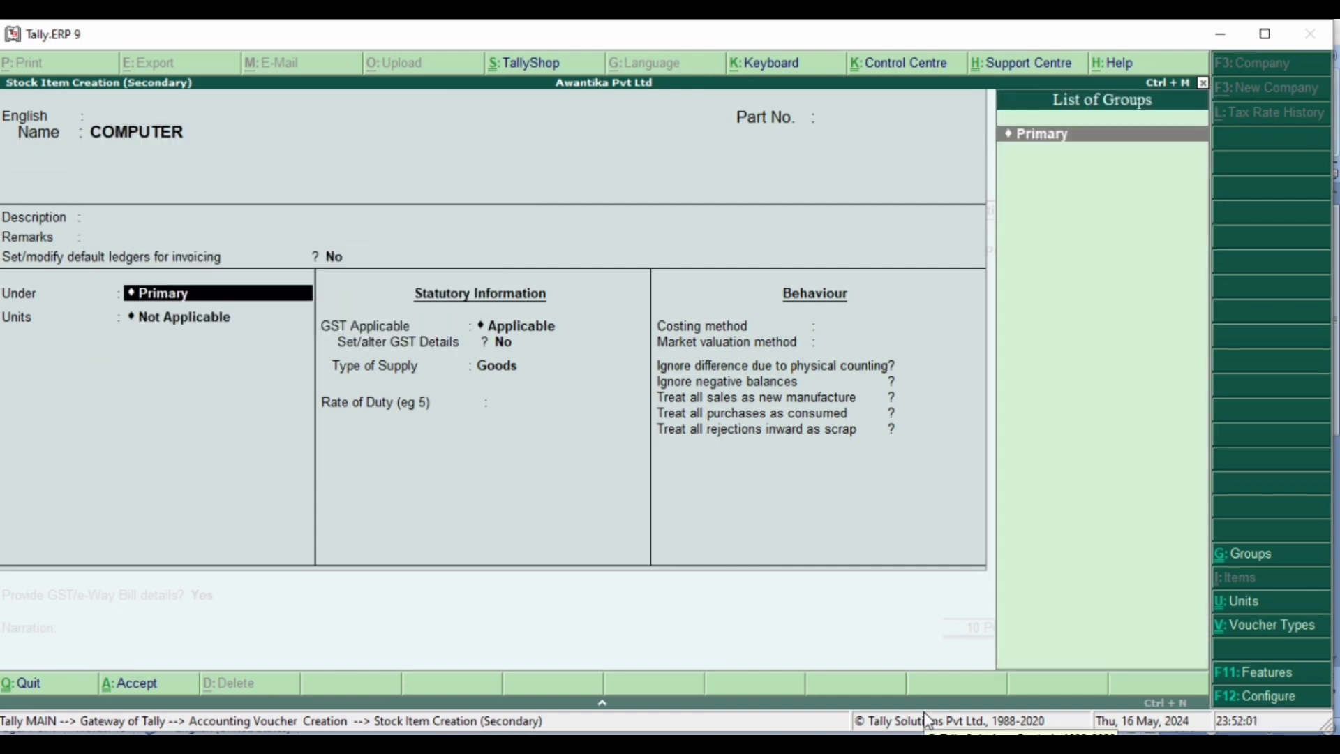
key("Return")
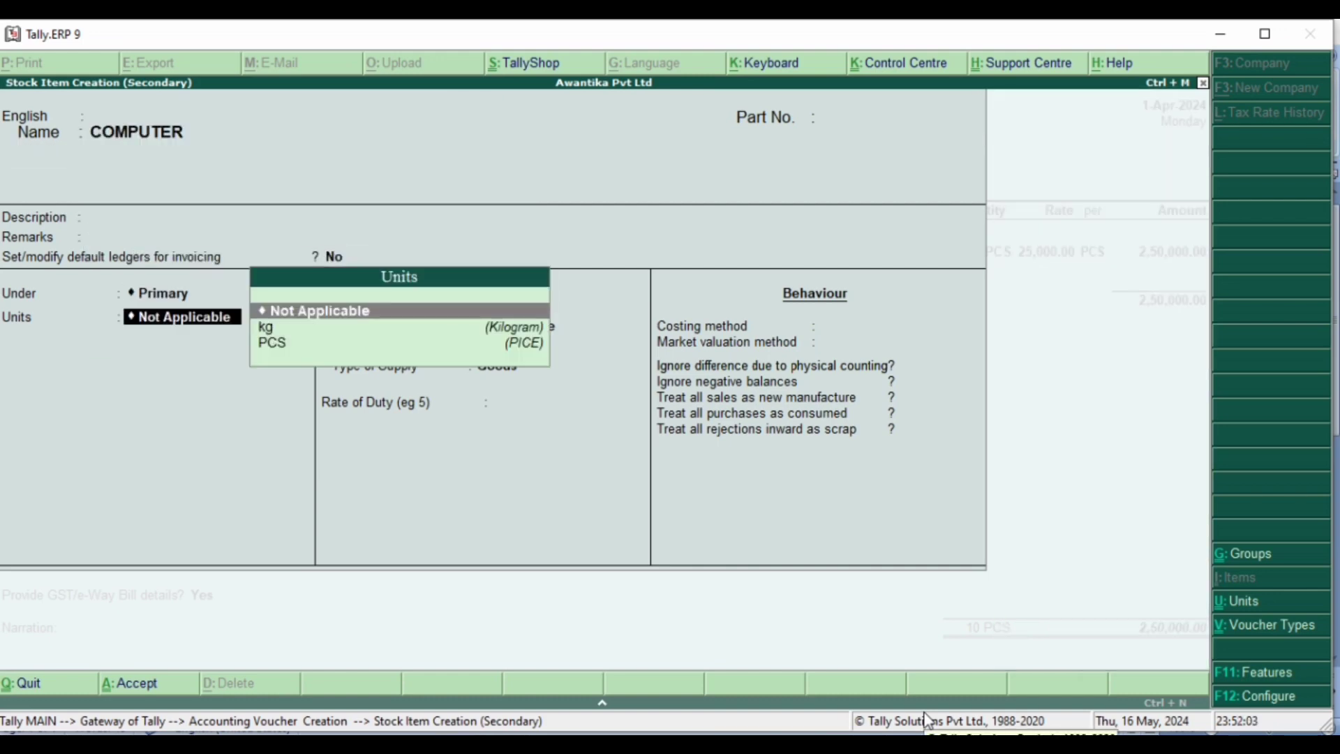
key("Down")
key("Down")
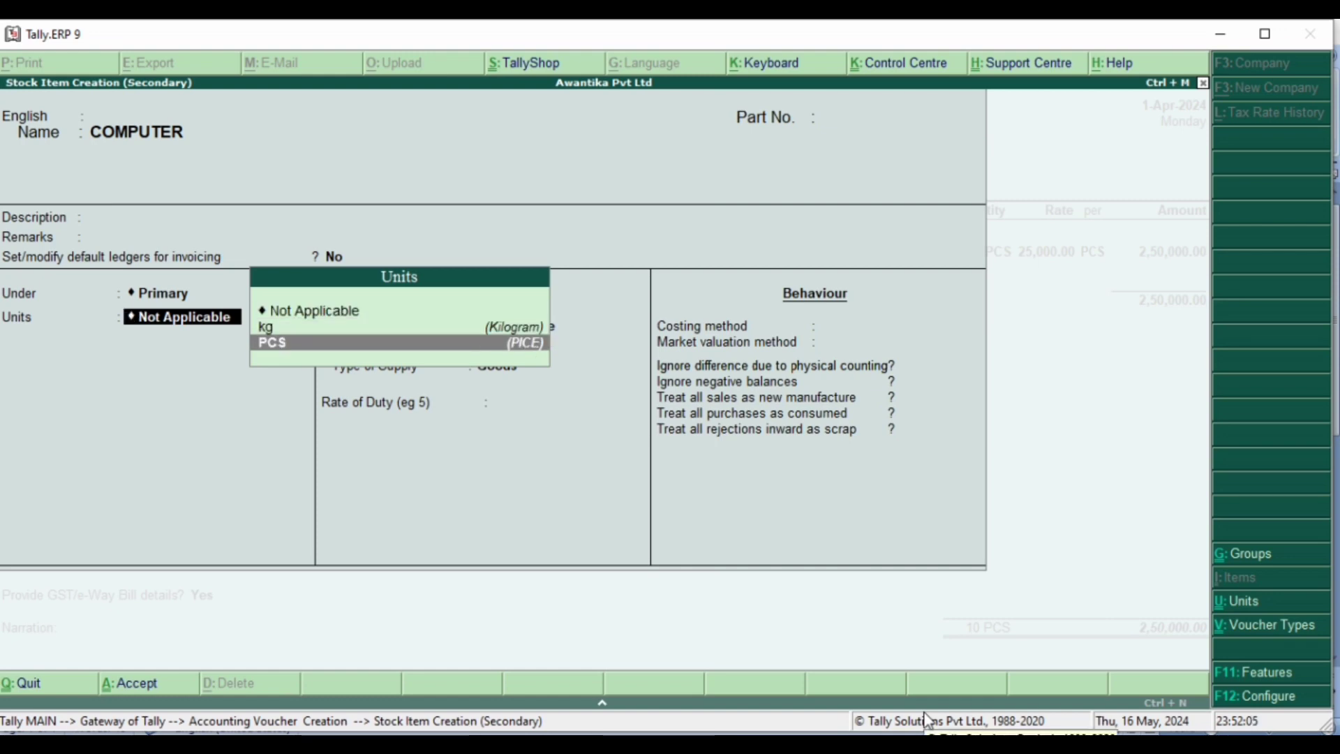
key("Return")
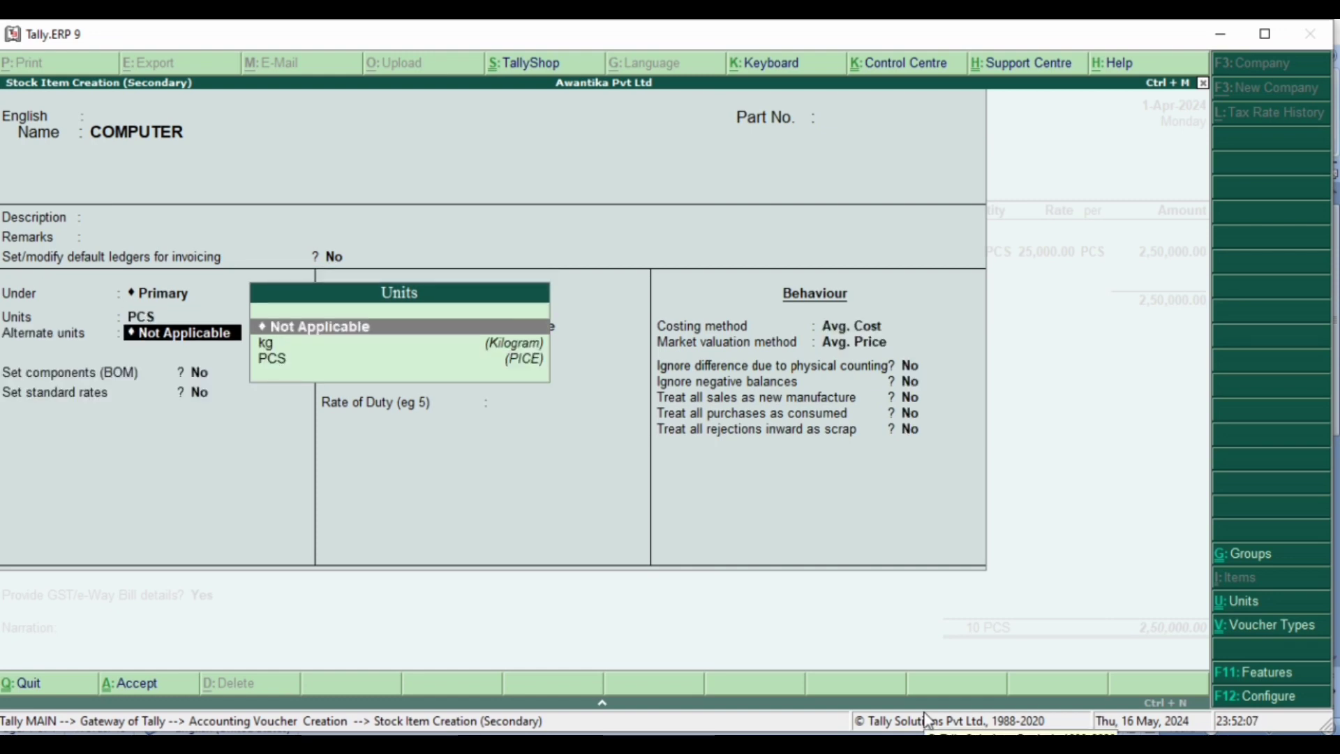
Step: Keep COMPUTER's alternate units Not Applicable, components and standard rates at No, and GST Applicable, and set Set/alter GST Details to Yes
key("Return")
key("Return")
key("Return")
key("Return")
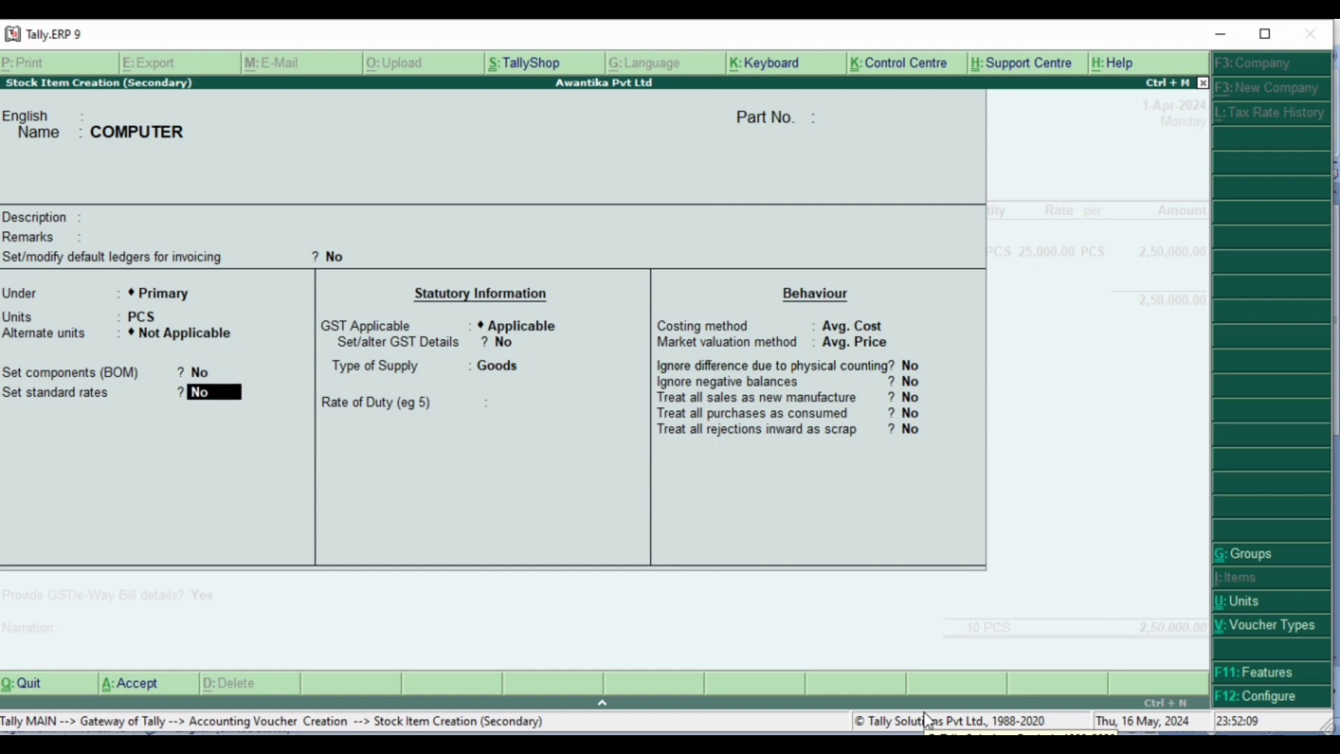
type("y")
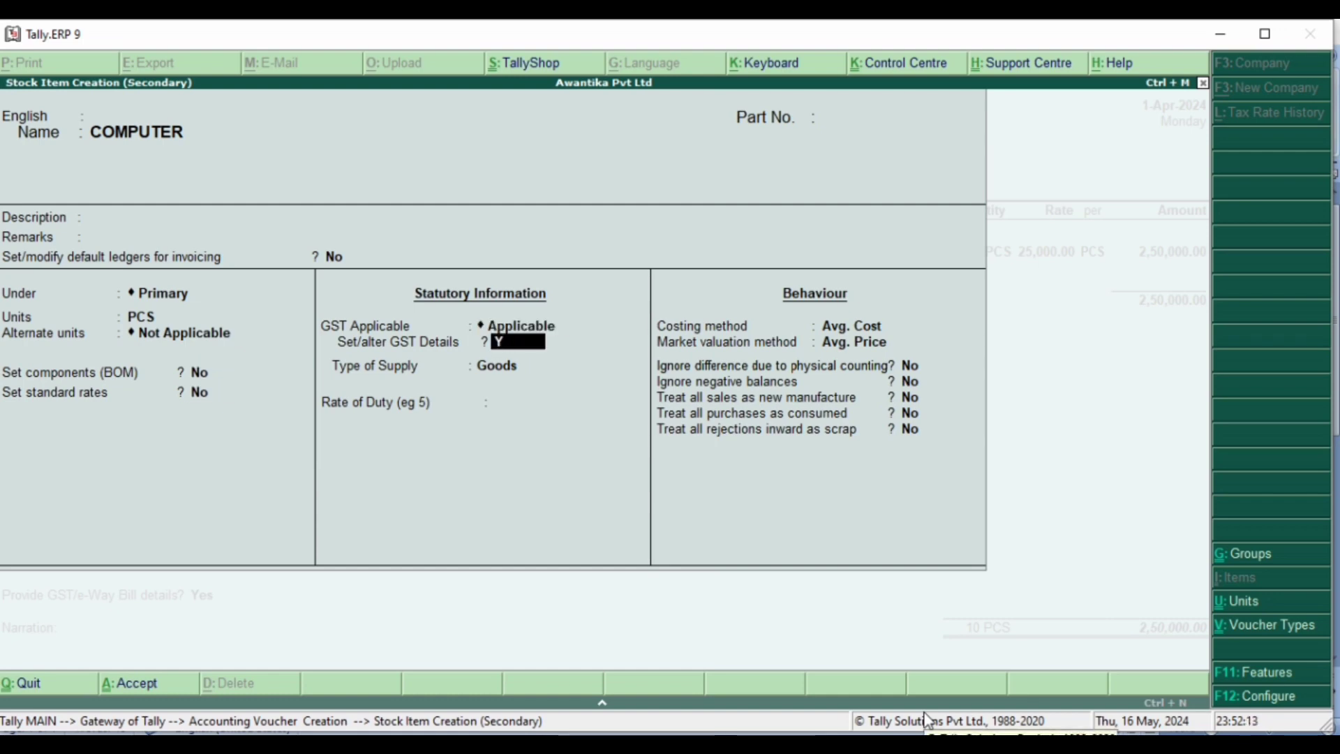
key("Return")
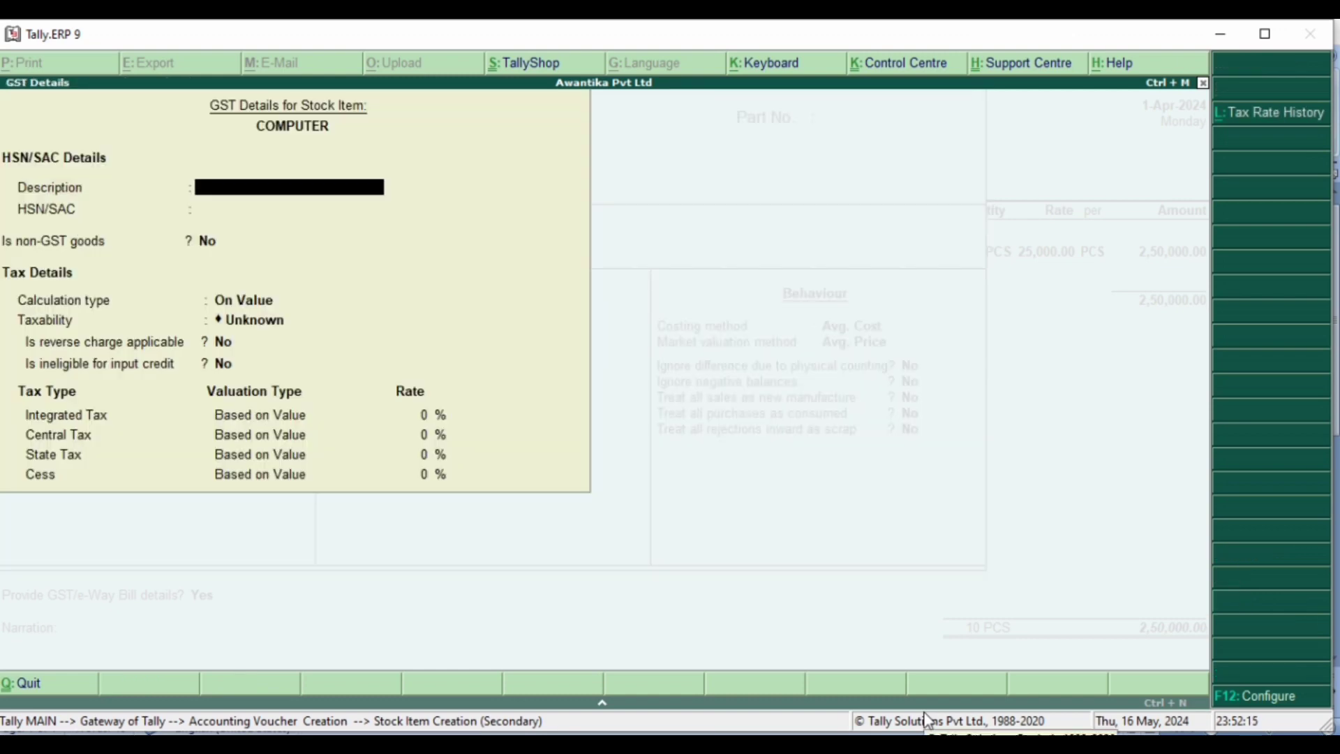
Step: Look up COMPUTER's HSN number in the Word document and enter HSN/SAC 4455, keeping non-GST goods at No and calculation On Value
key("Return")
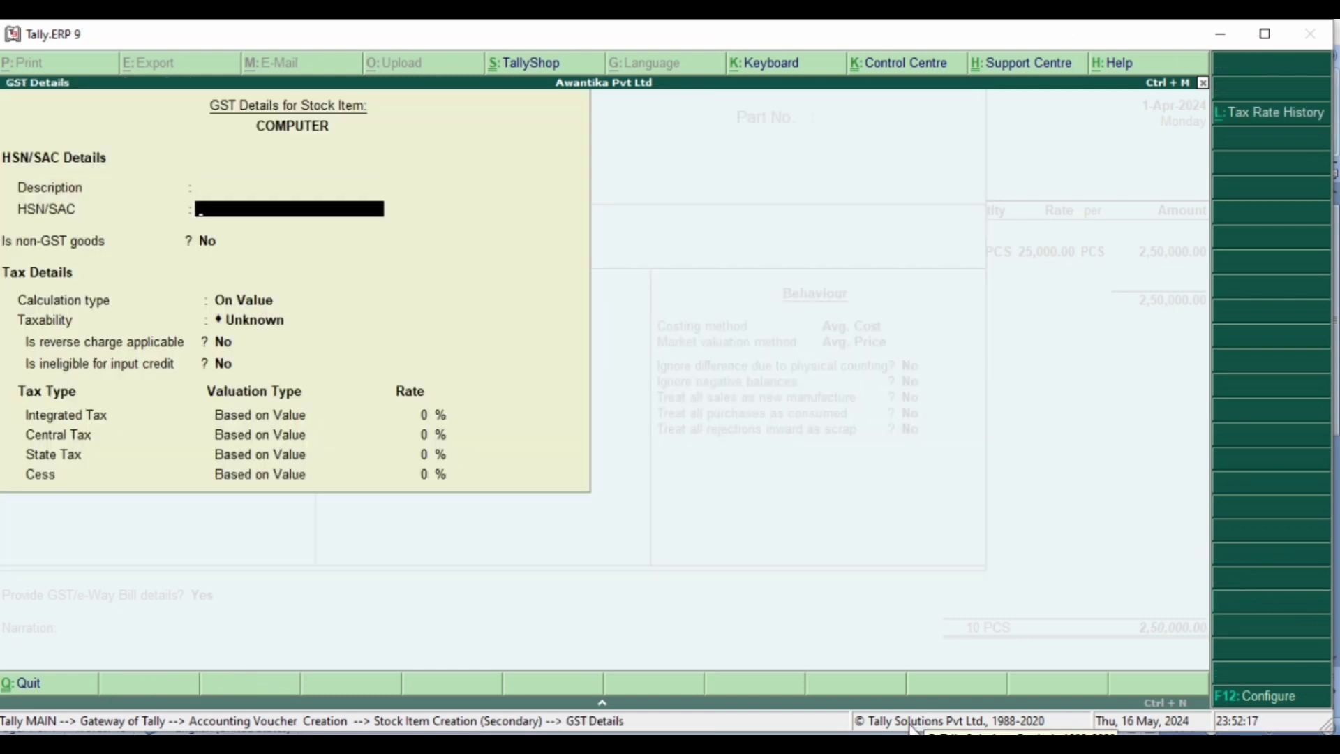
key("alt+Tab")
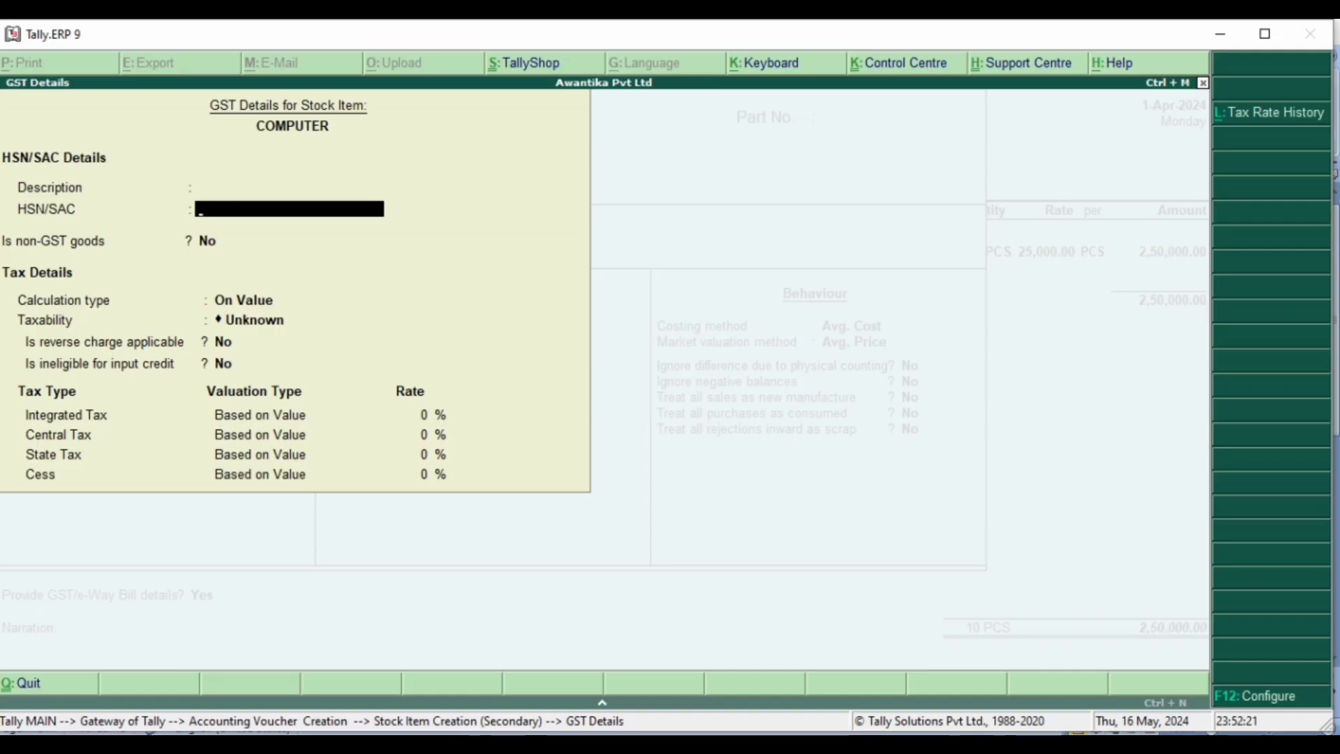
key("alt+Tab")
type("4455")
key("Return")
key("Return")
key("Return")
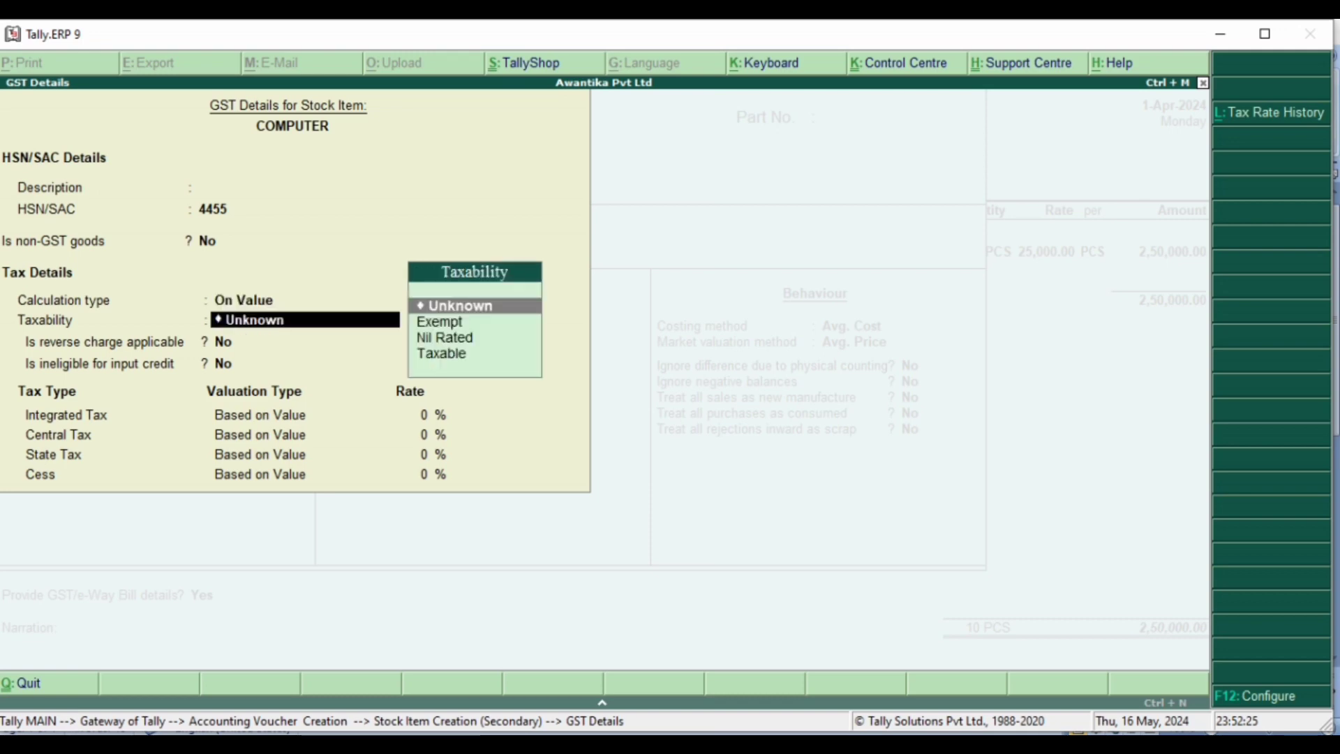
Step: Set COMPUTER's taxability to Taxable, keeping reverse charge and ineligible for input credit at No
key("Down")
key("Down")
key("Down")
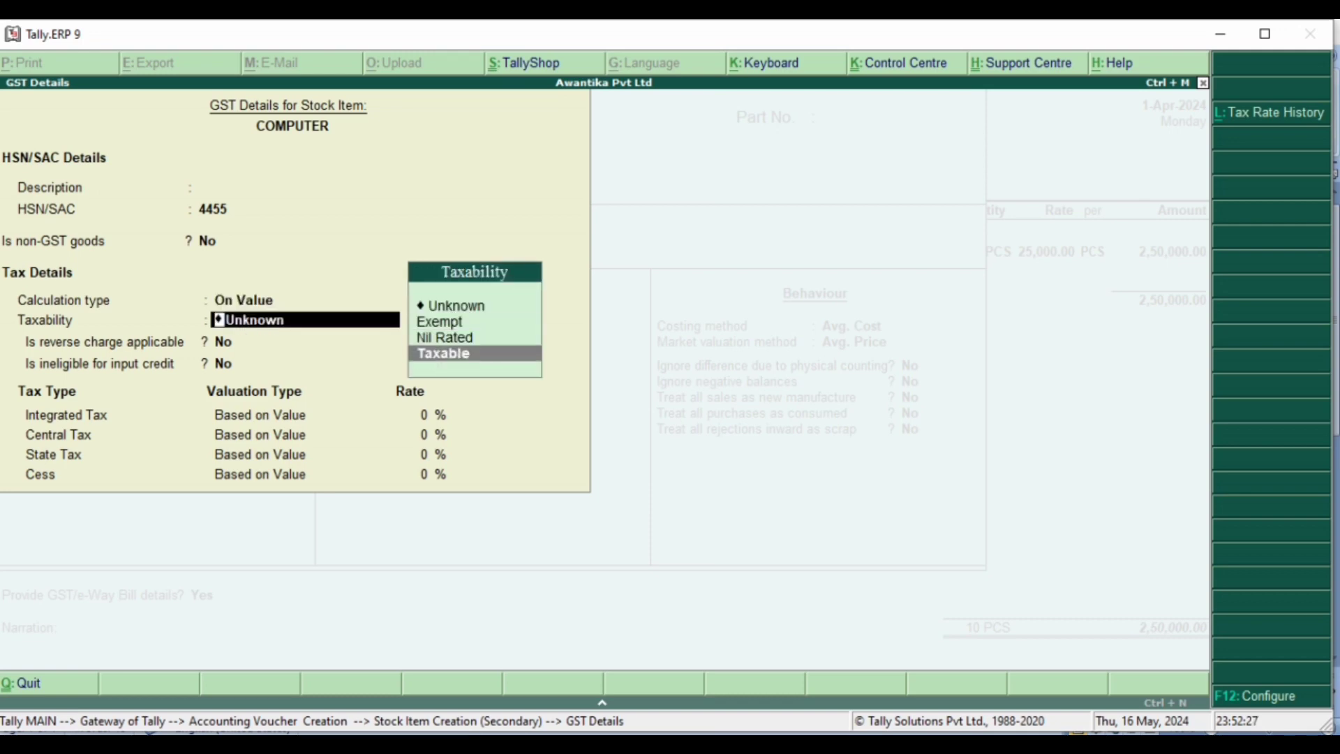
key("Return")
key("Return")
key("Return")
Step: Set COMPUTER's integrated tax rate to 18%, with central and state tax at 9% each, and save the stock item
type("18")
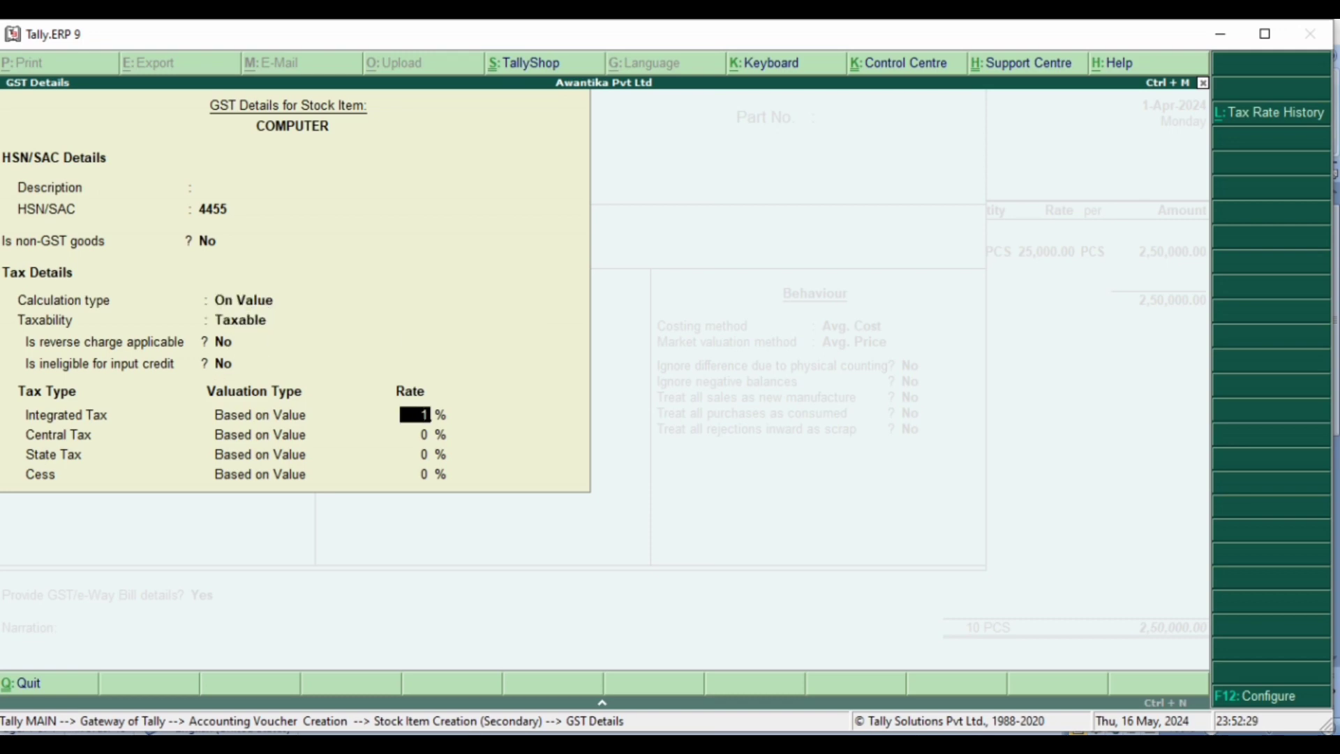
key("Return")
key("Return")
key("Return")
key("Return")
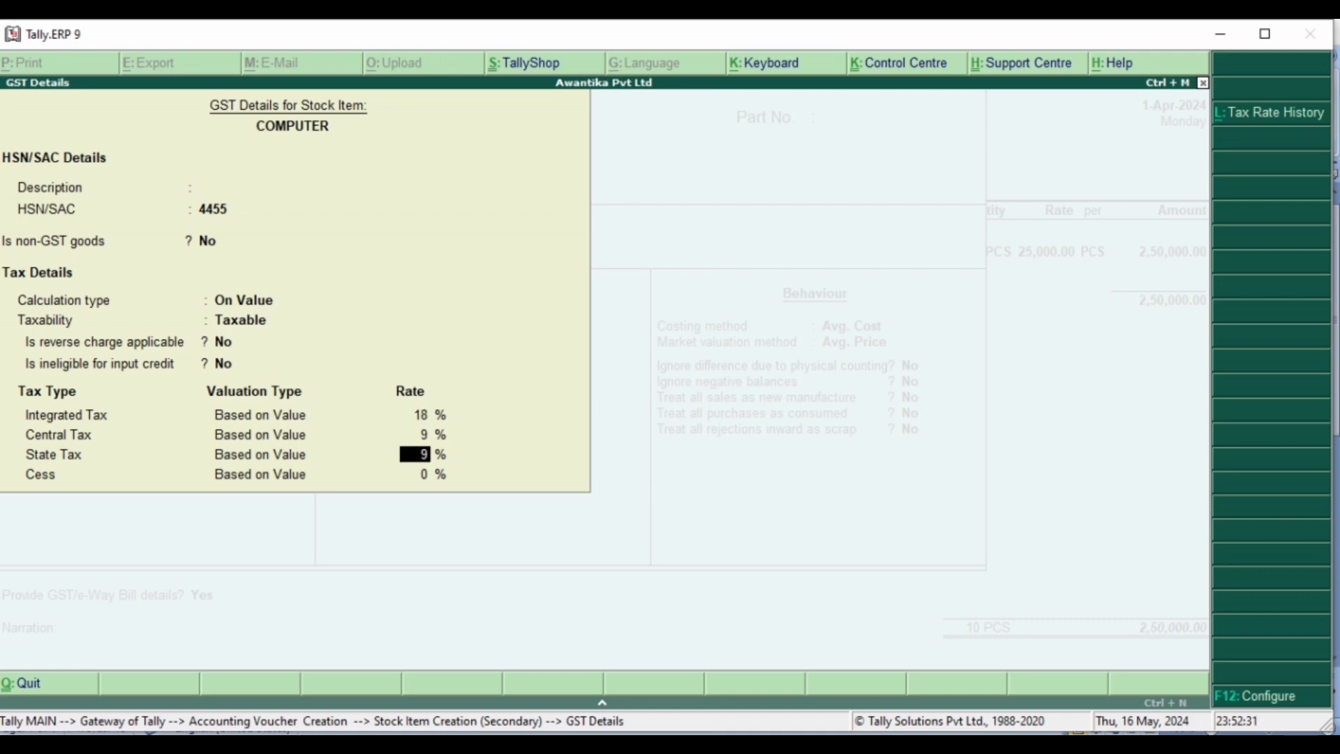
key("Return")
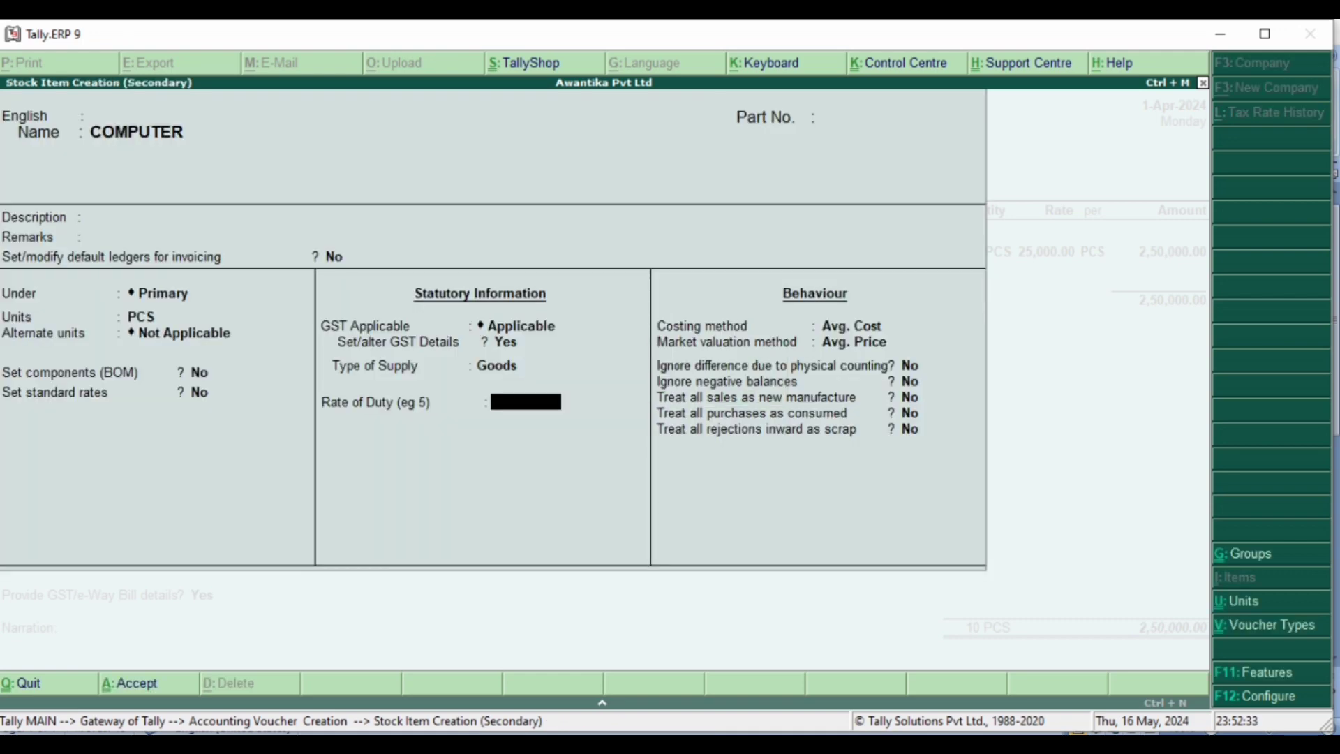
key("ctrl+a")
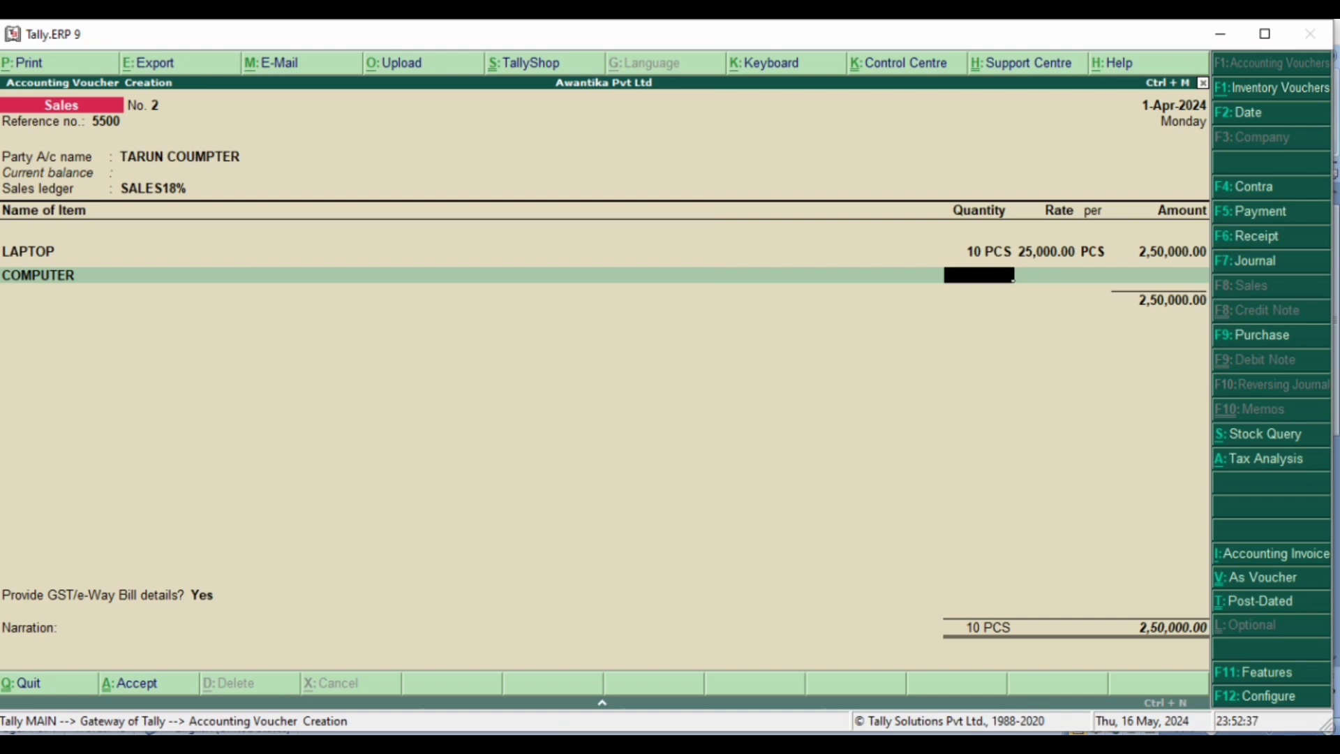
Step: Look up COMPUTER's quantity and rate in the Word document and enter a quantity of 15 PCS in the Tally sales voucher
mouse_move(885, 744)
left_click(869, 709)
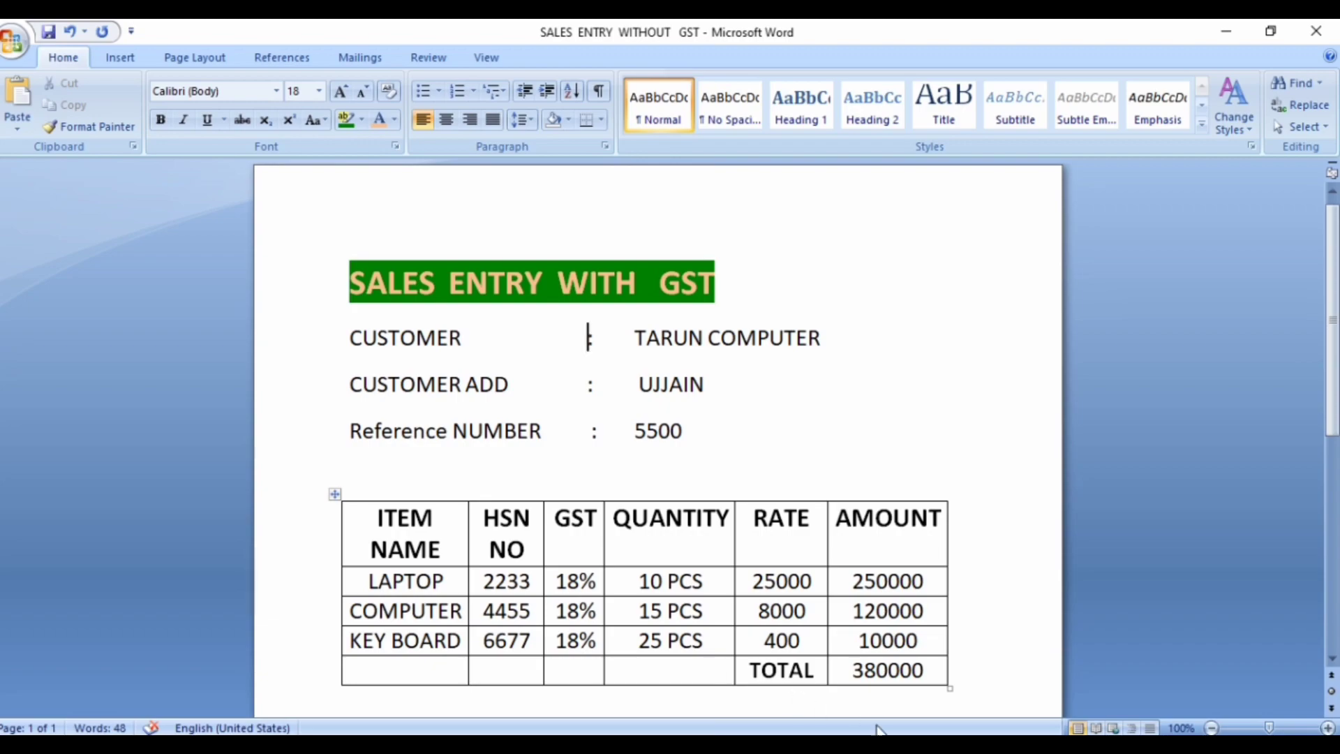
mouse_move(881, 740)
left_click(928, 670)
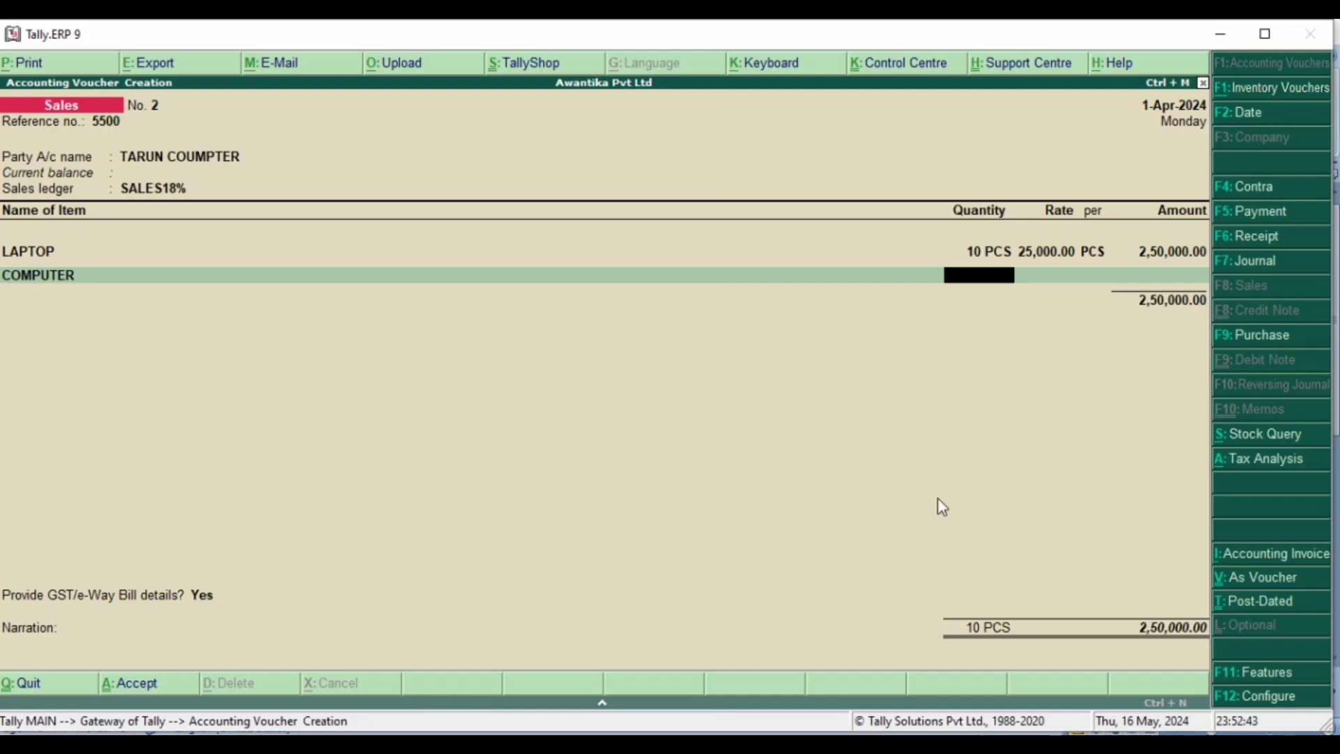
type("15")
key("Return")
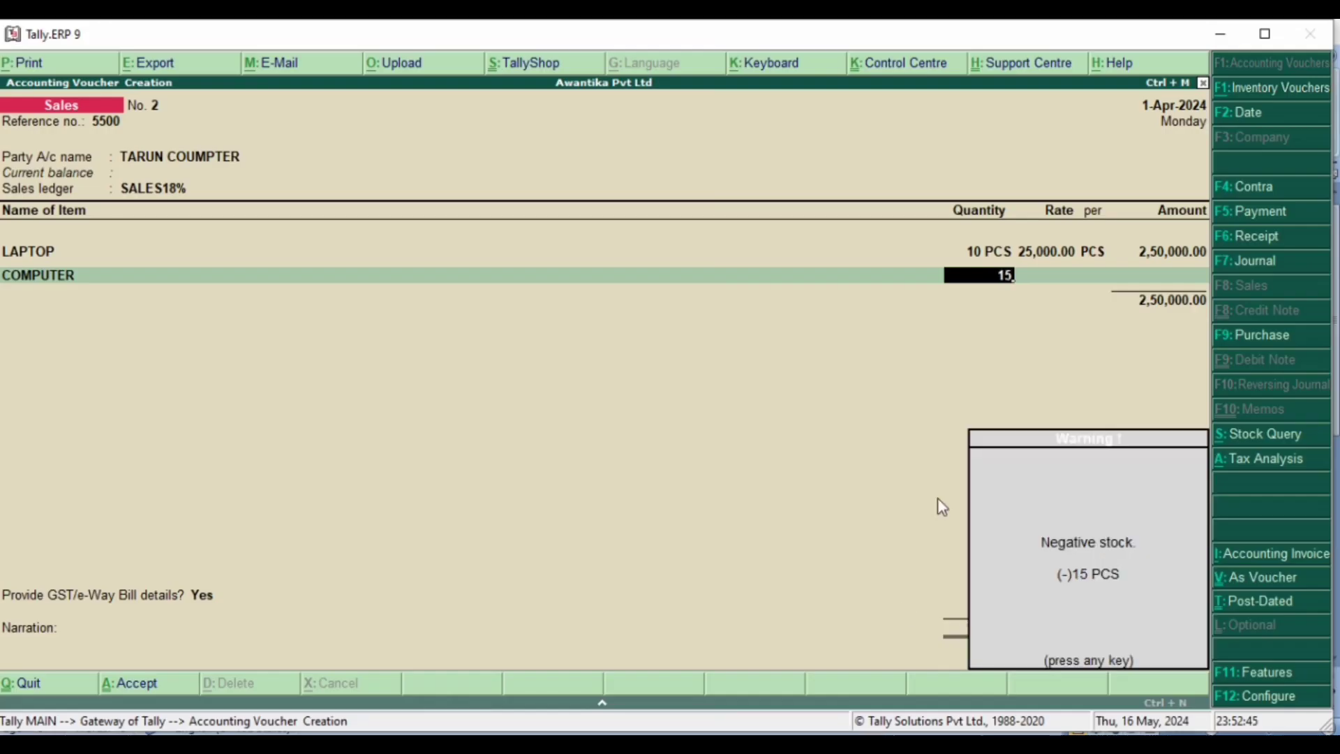
key("Return")
Step: Set COMPUTER's rate to 8,000 per PCS and accept the calculated amount
type("8")
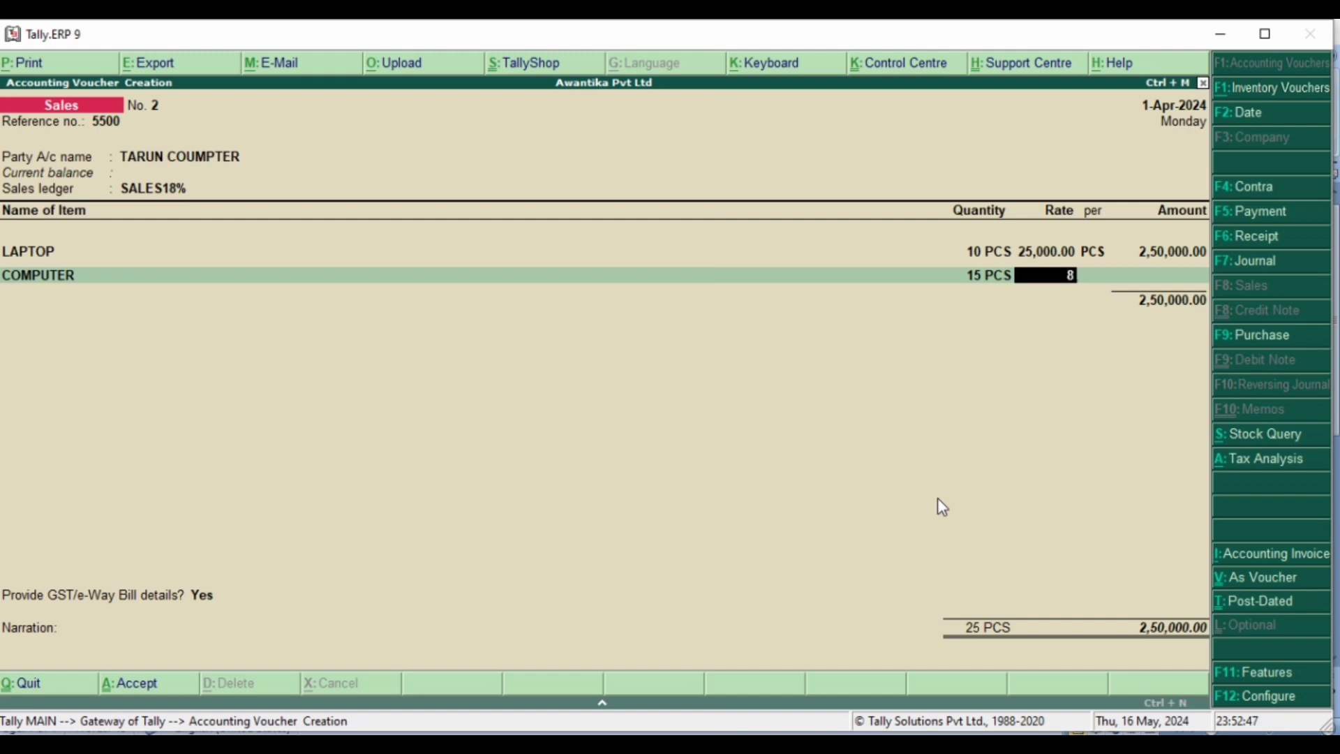
type("000")
key("Return")
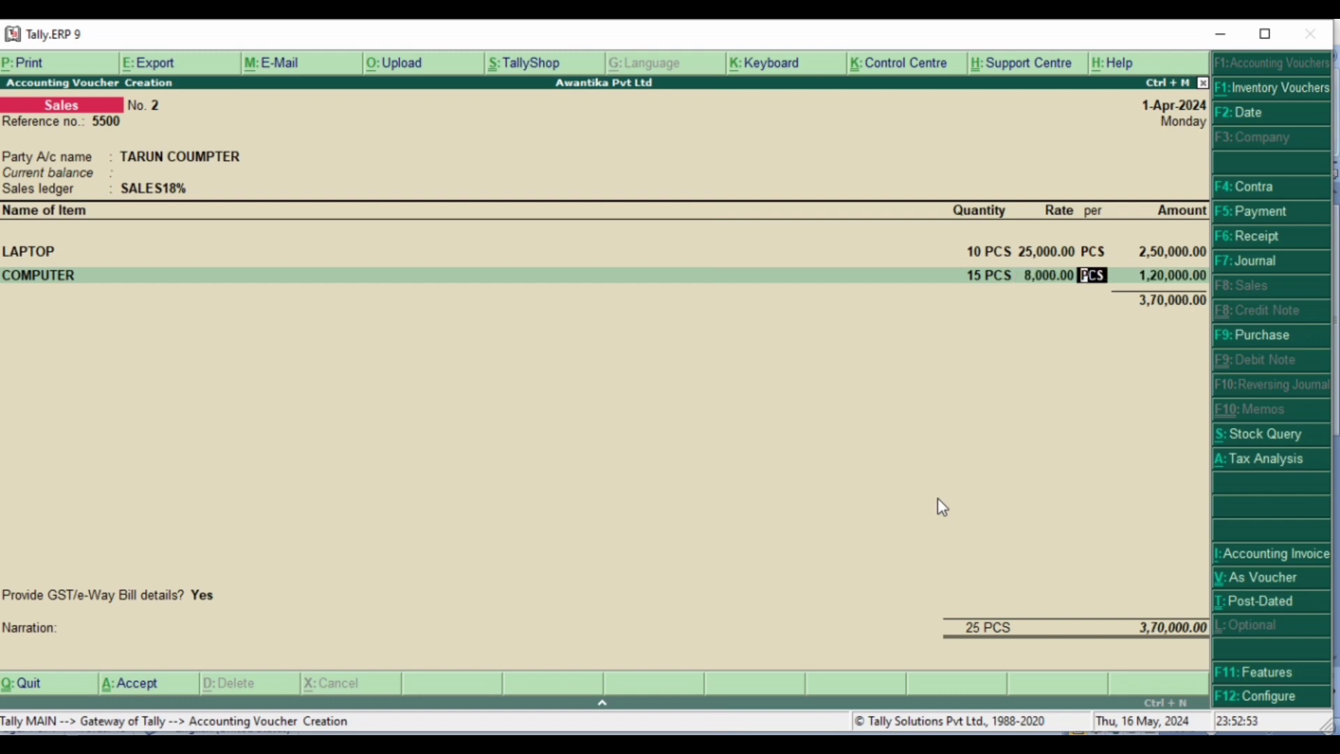
key("Return")
key("Return")
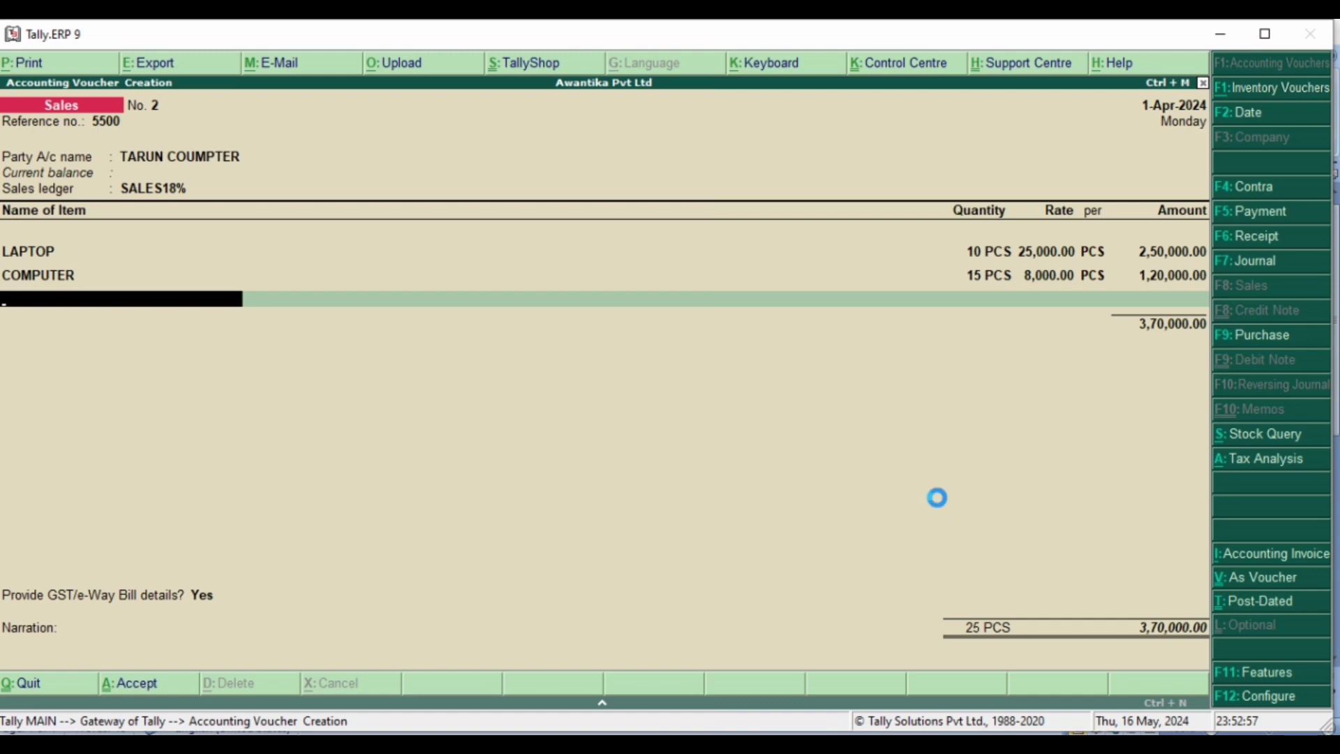
Step: Create a new stock item from the voucher named KEYBOARD, checking the item name against the Word document
key("alt+c")
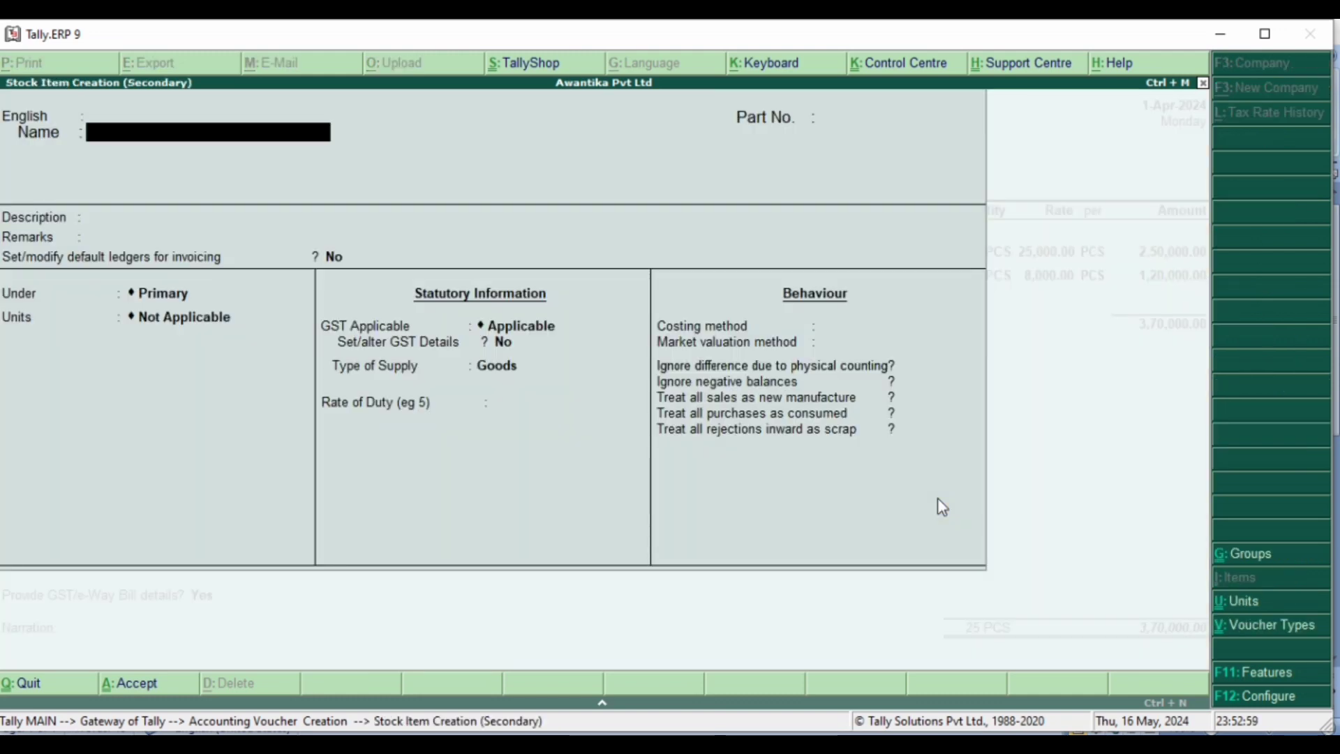
type("KEYBOARD")
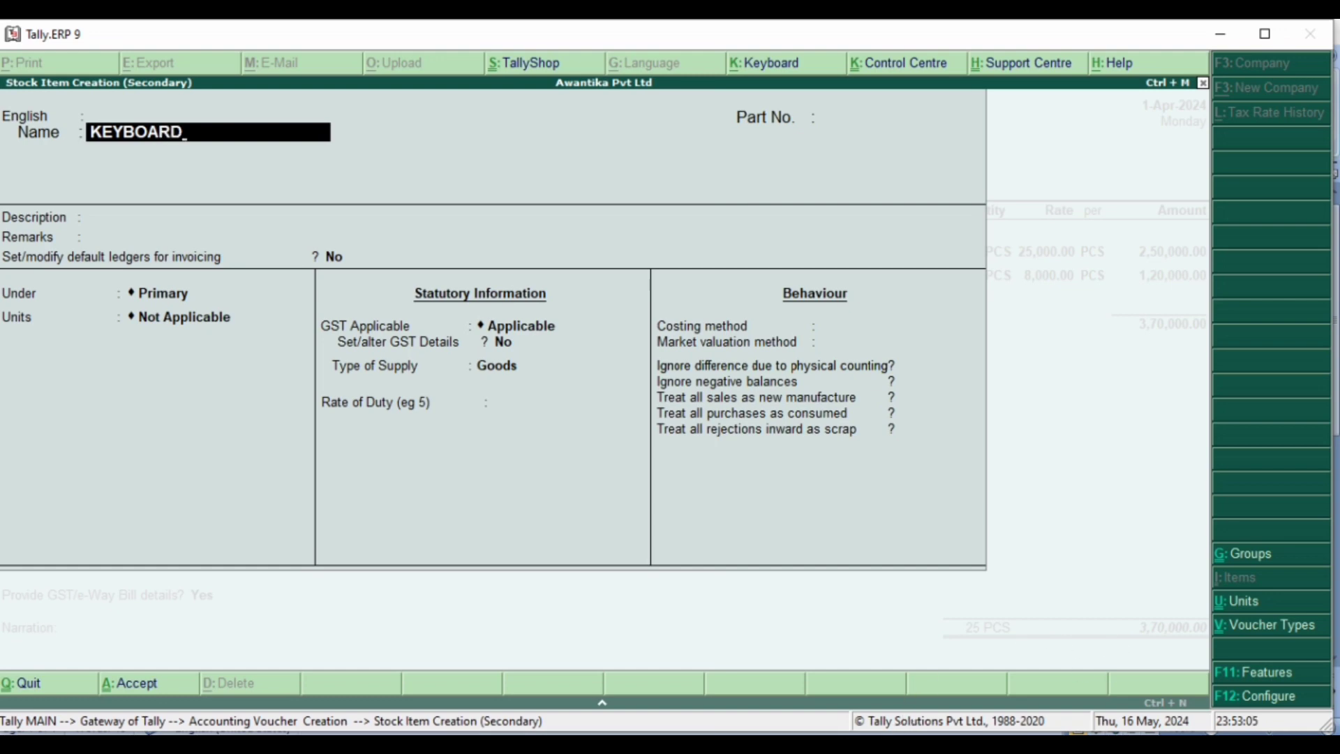
left_click(898, 744)
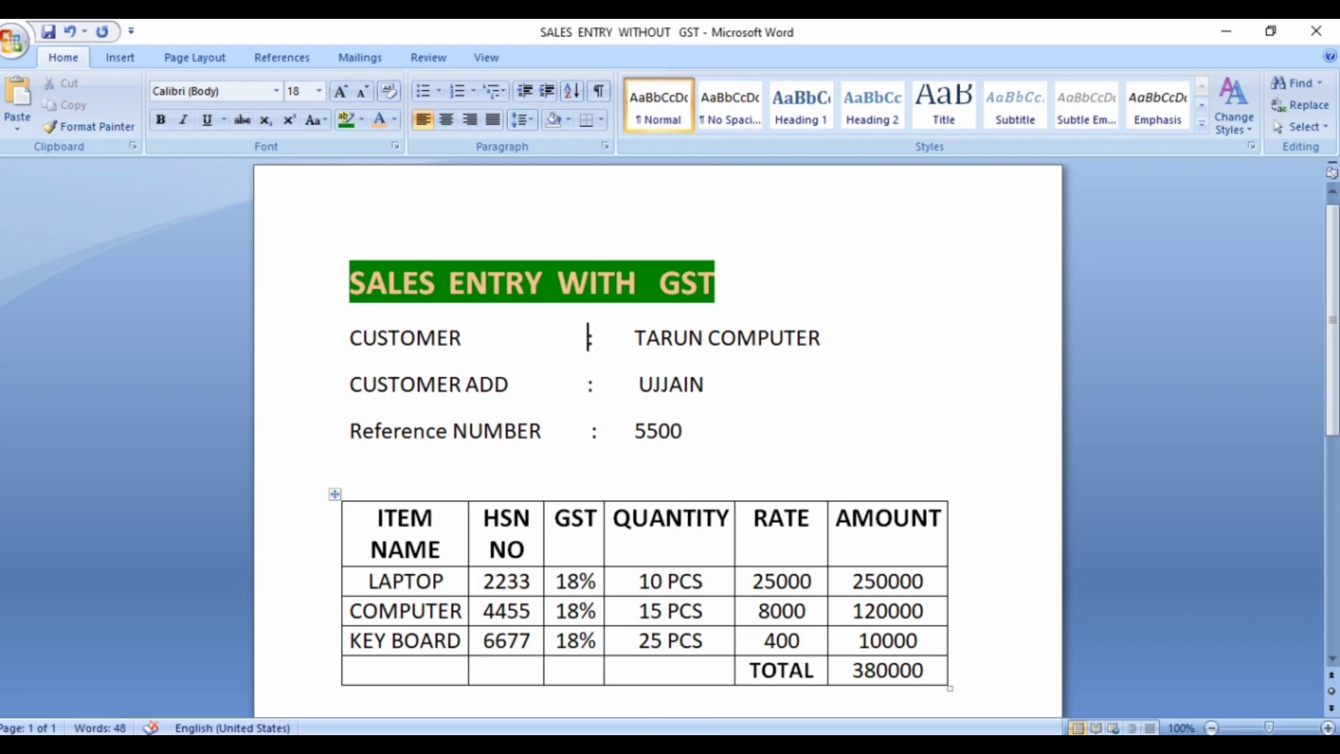
mouse_move(936, 744)
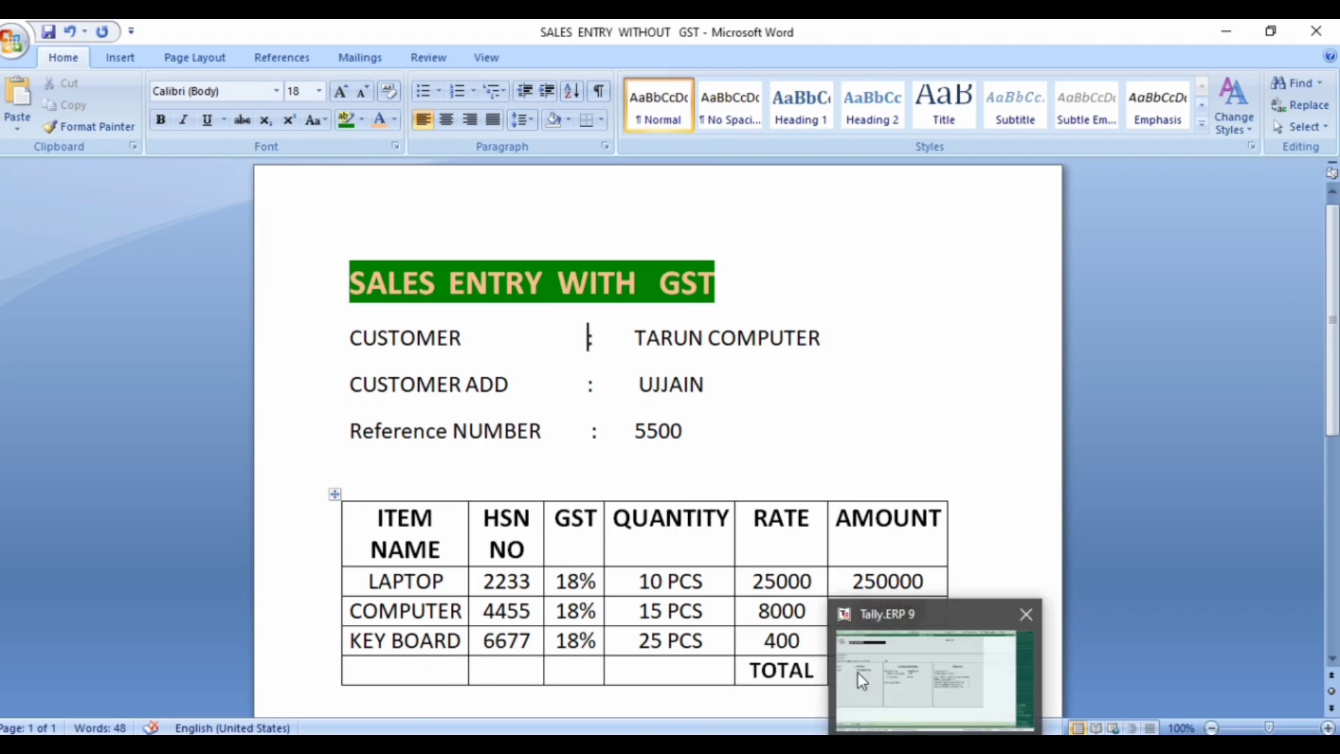
left_click(877, 661)
key("Return")
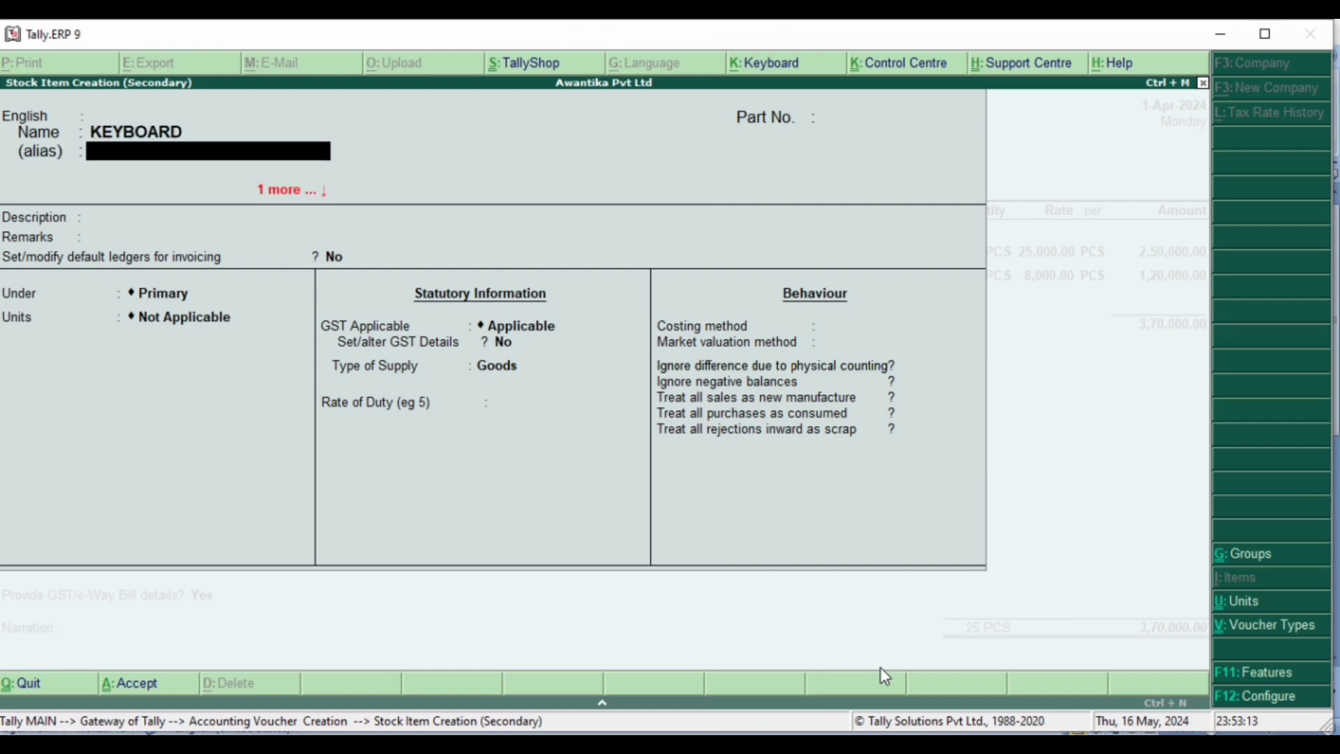
Step: Leave KEYBOARD's alias, part number, description and remarks blank, keep it under Primary with default ledgers at No, and set its units to PCS
key("Return")
key("Return")
key("Return")
key("Return")
key("Return")
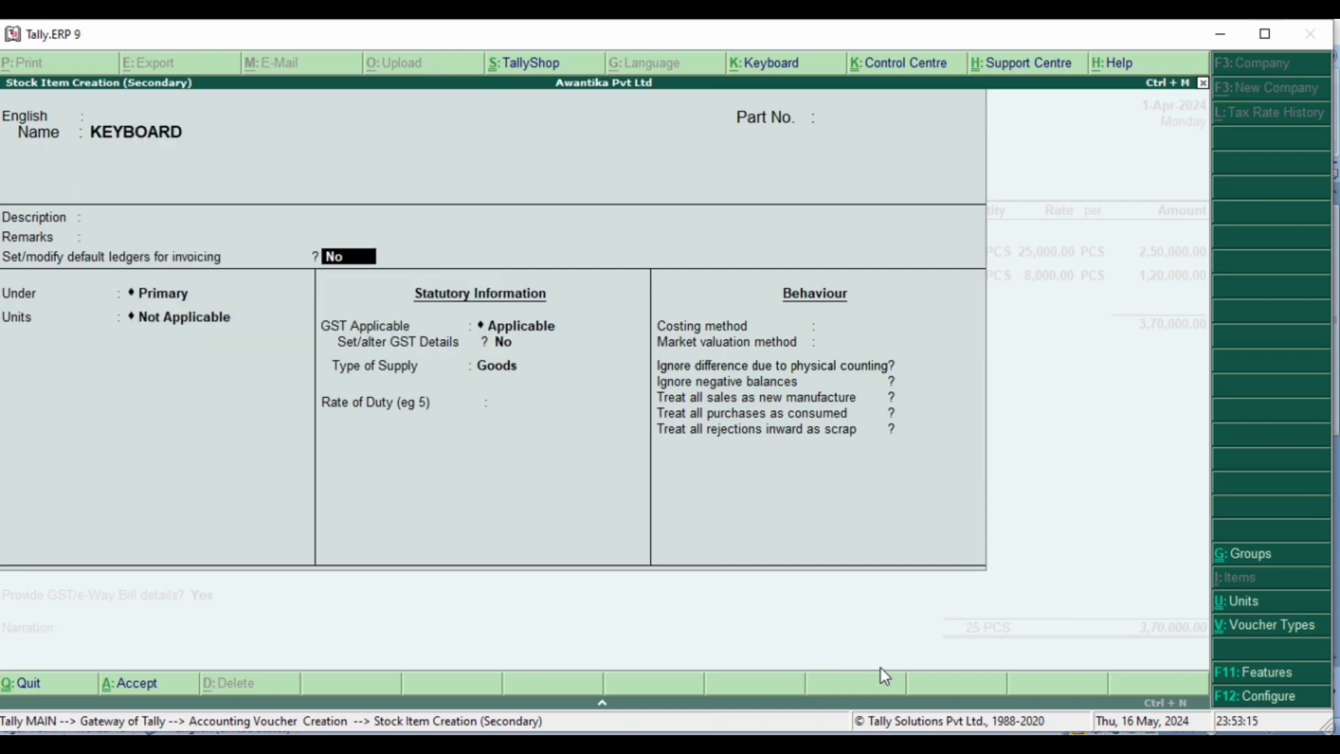
key("Return")
key("Return")
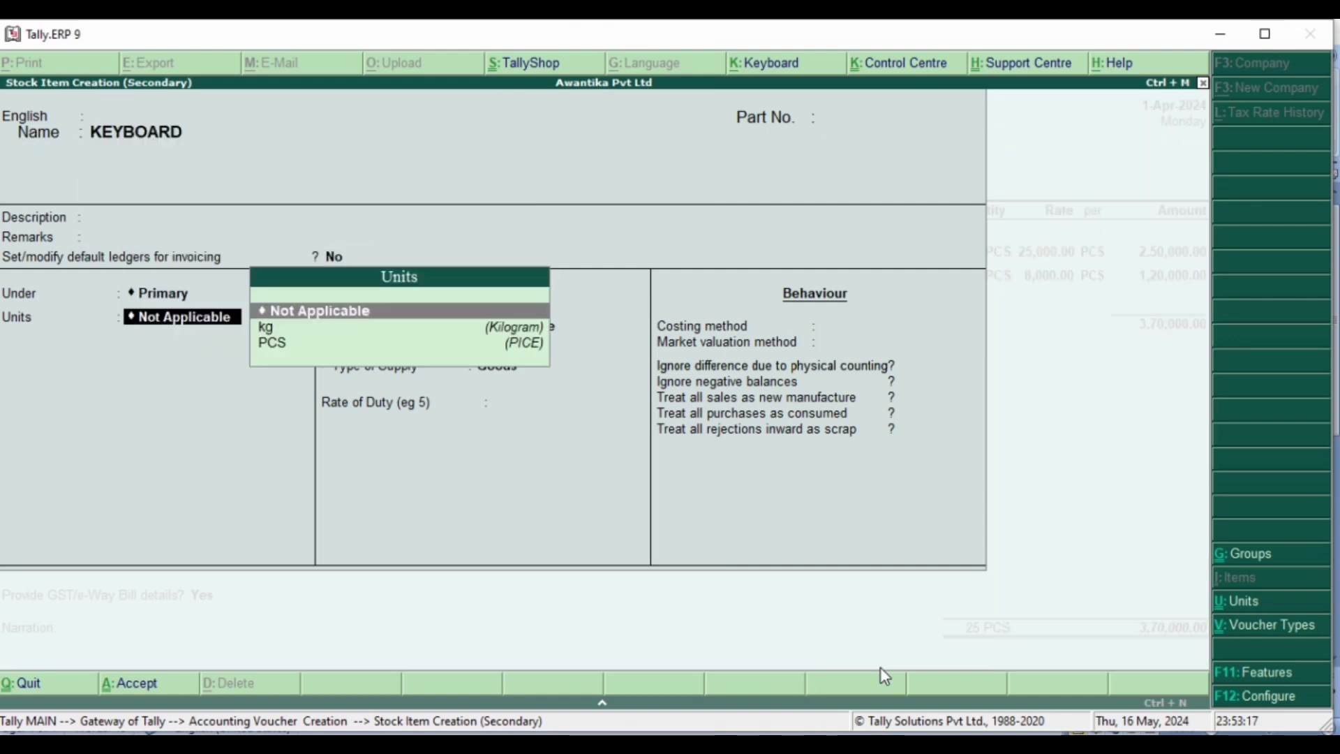
key("Down")
key("Down")
key("Return")
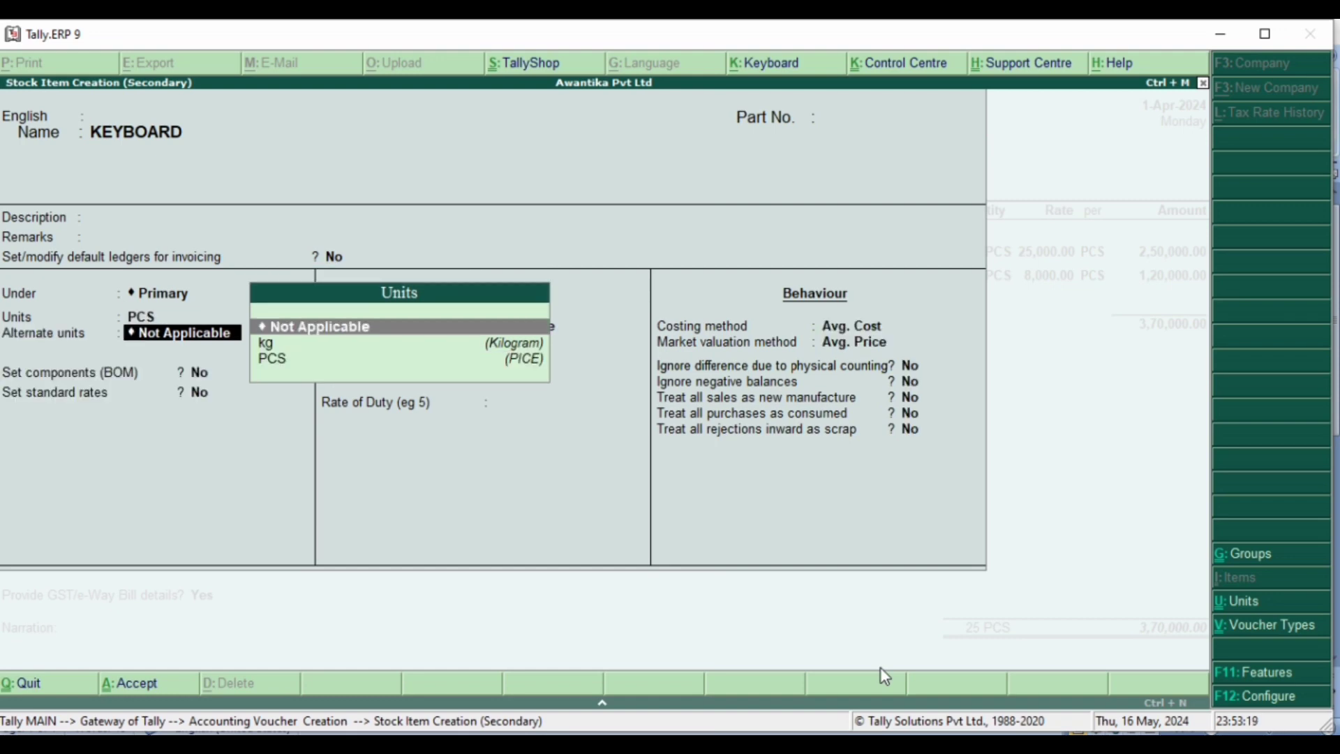
Step: Keep KEYBOARD's alternate units Not Applicable, components and standard rates at No, and GST Applicable, and set Set/alter GST Details to Yes
key("Return")
key("Return")
key("Return")
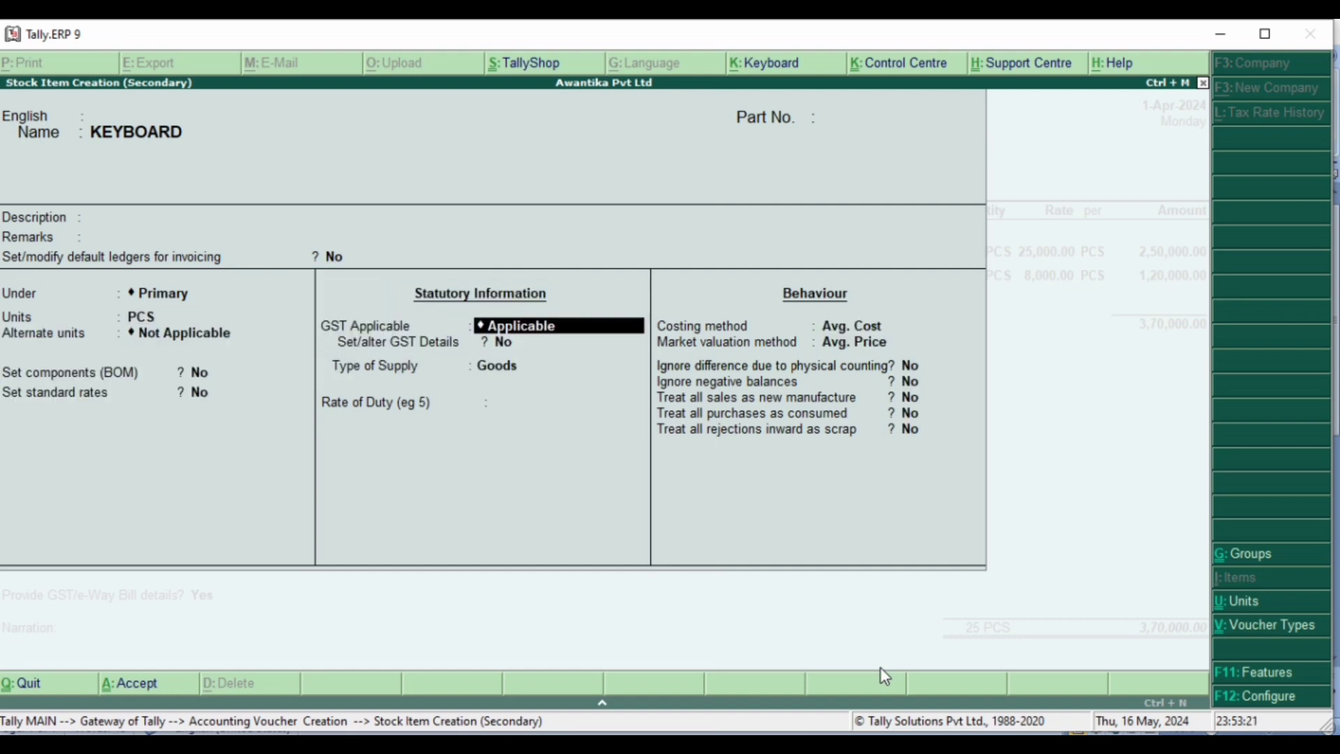
key("Return")
type("y")
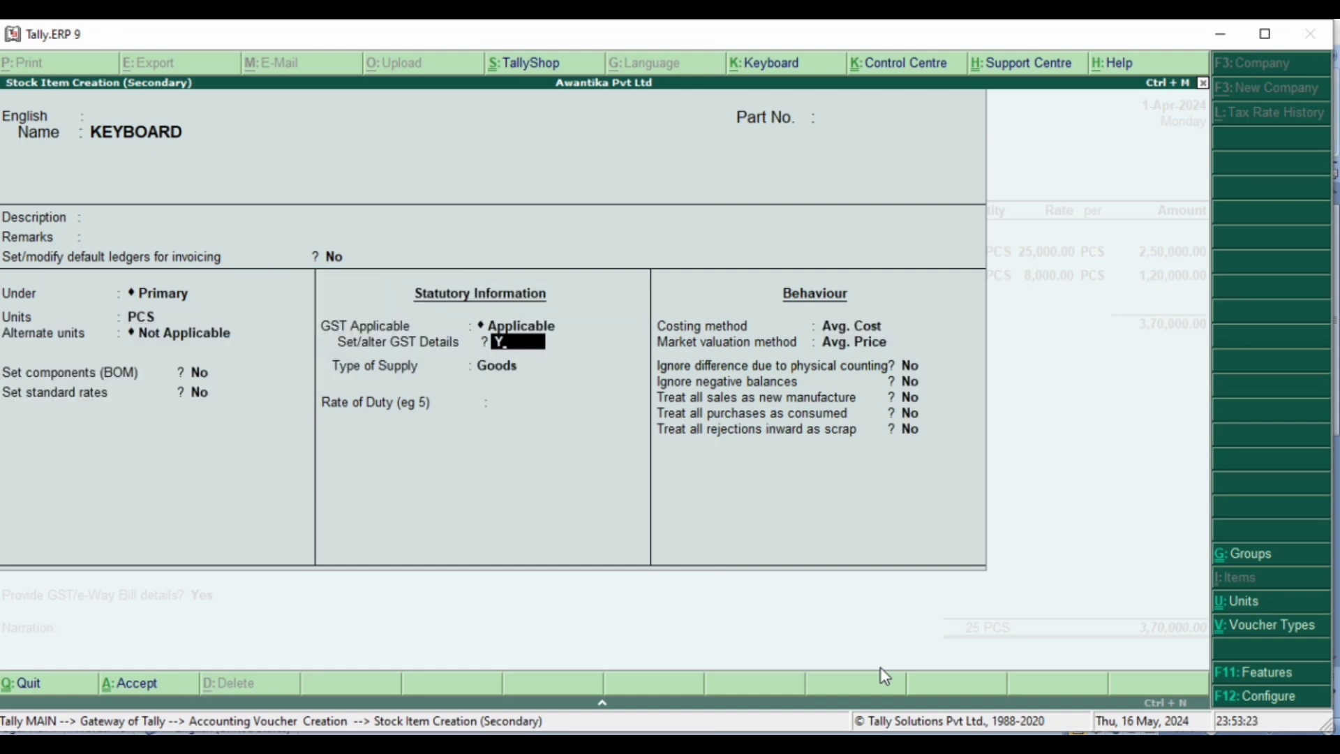
key("Return")
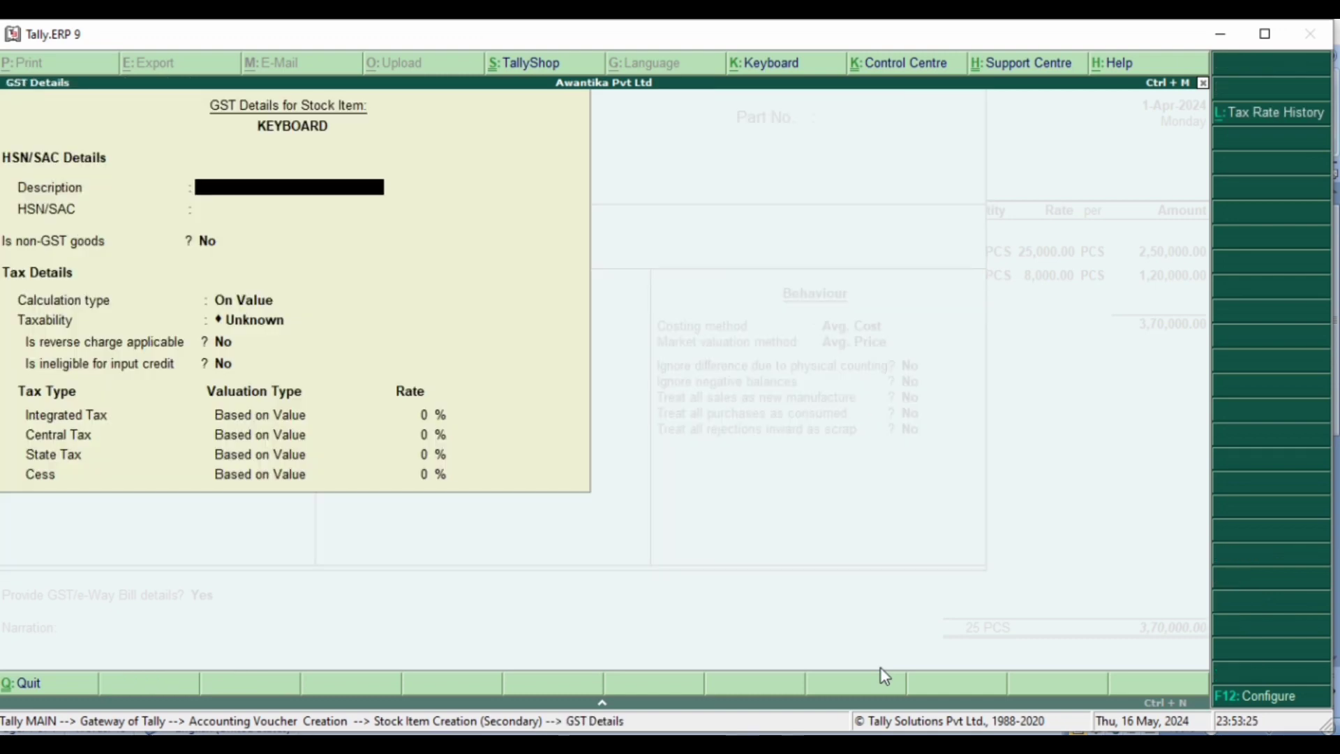
Step: Look up KEYBOARD's HSN number in the Word document and enter 6677 as the GST description, leaving HSN/SAC blank and calculation On Value
key("alt+Tab")
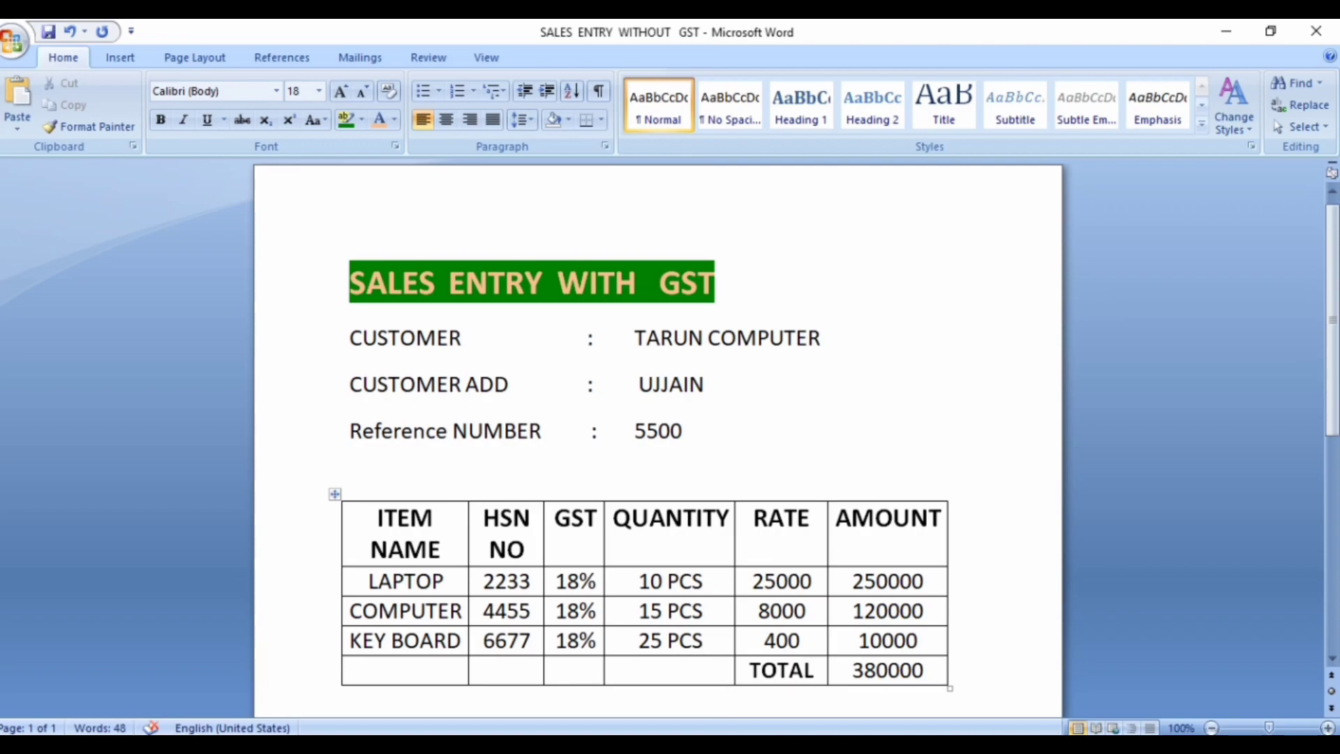
key("alt+Tab")
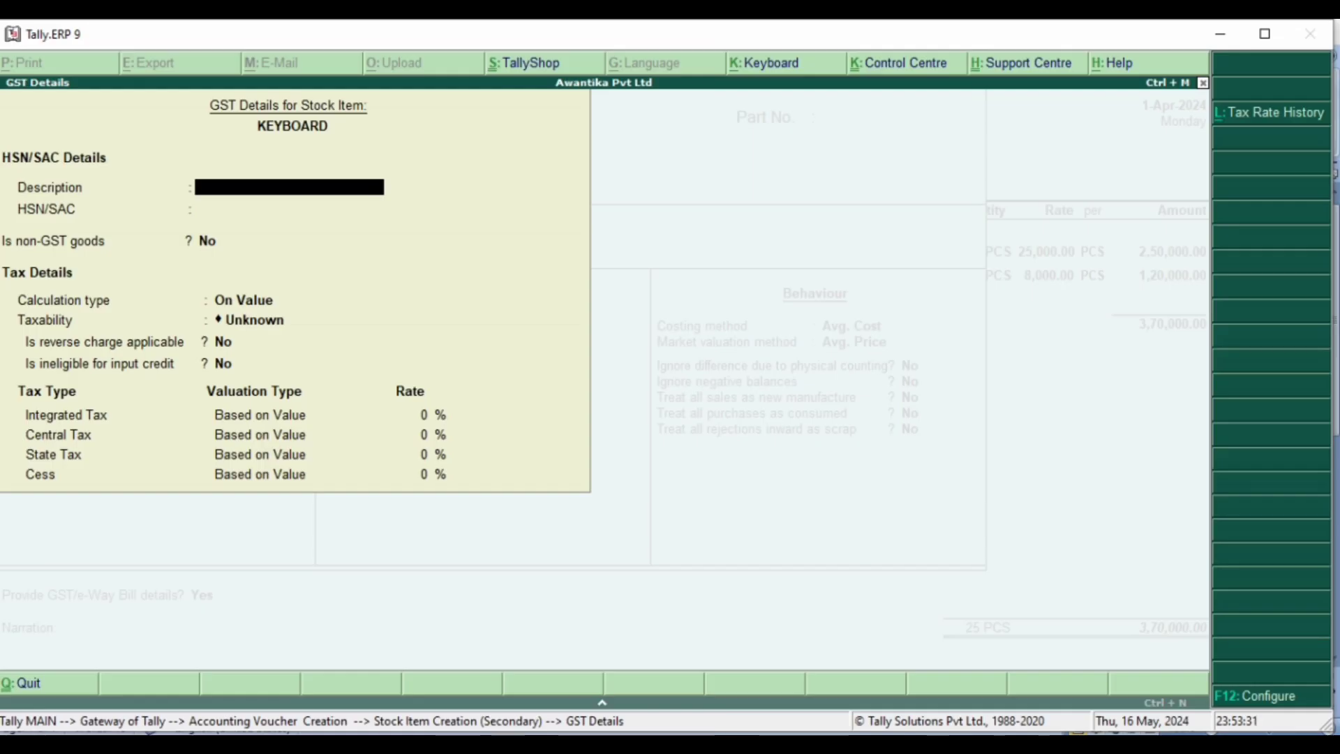
type("6677")
key("Return")
key("Return")
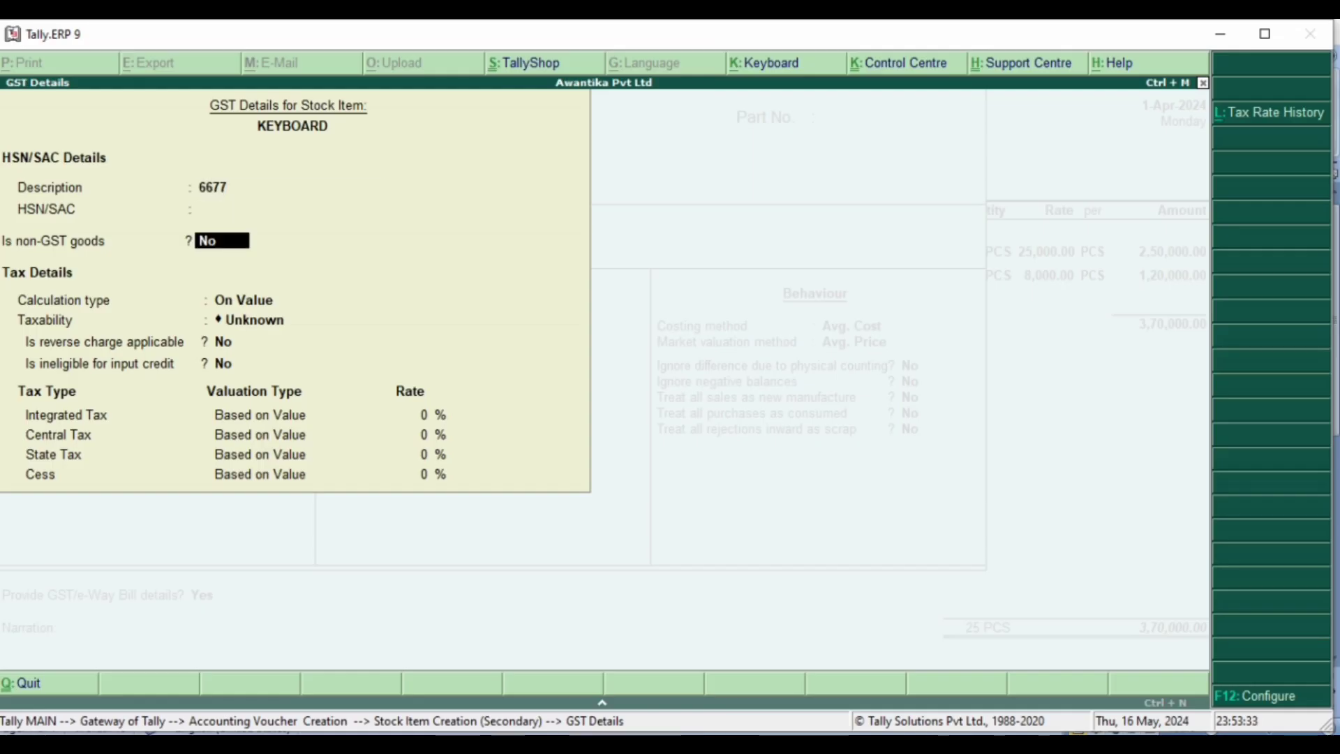
key("Return")
key("Return")
Step: Set KEYBOARD's taxability to Taxable, keeping reverse charge and ineligible for input credit at No
key("Down")
key("Down")
key("Down")
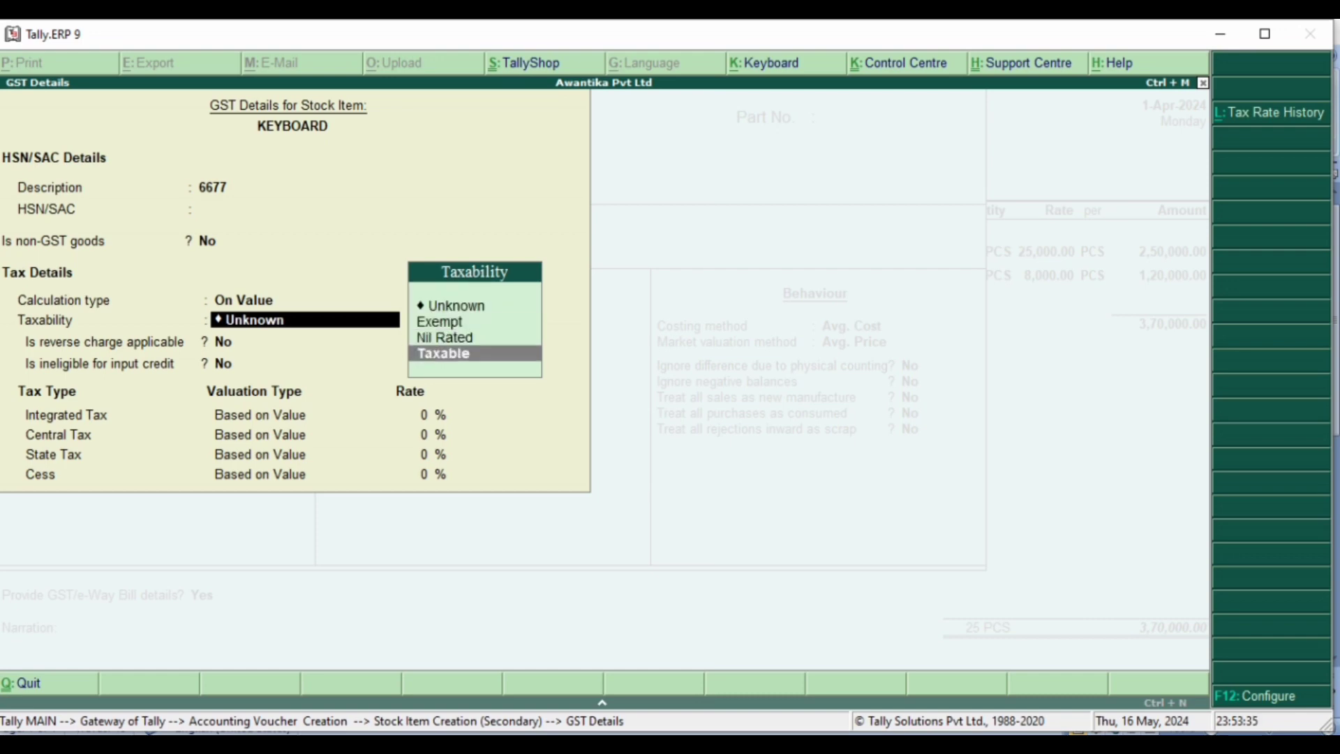
key("Return")
key("Return")
key("Return")
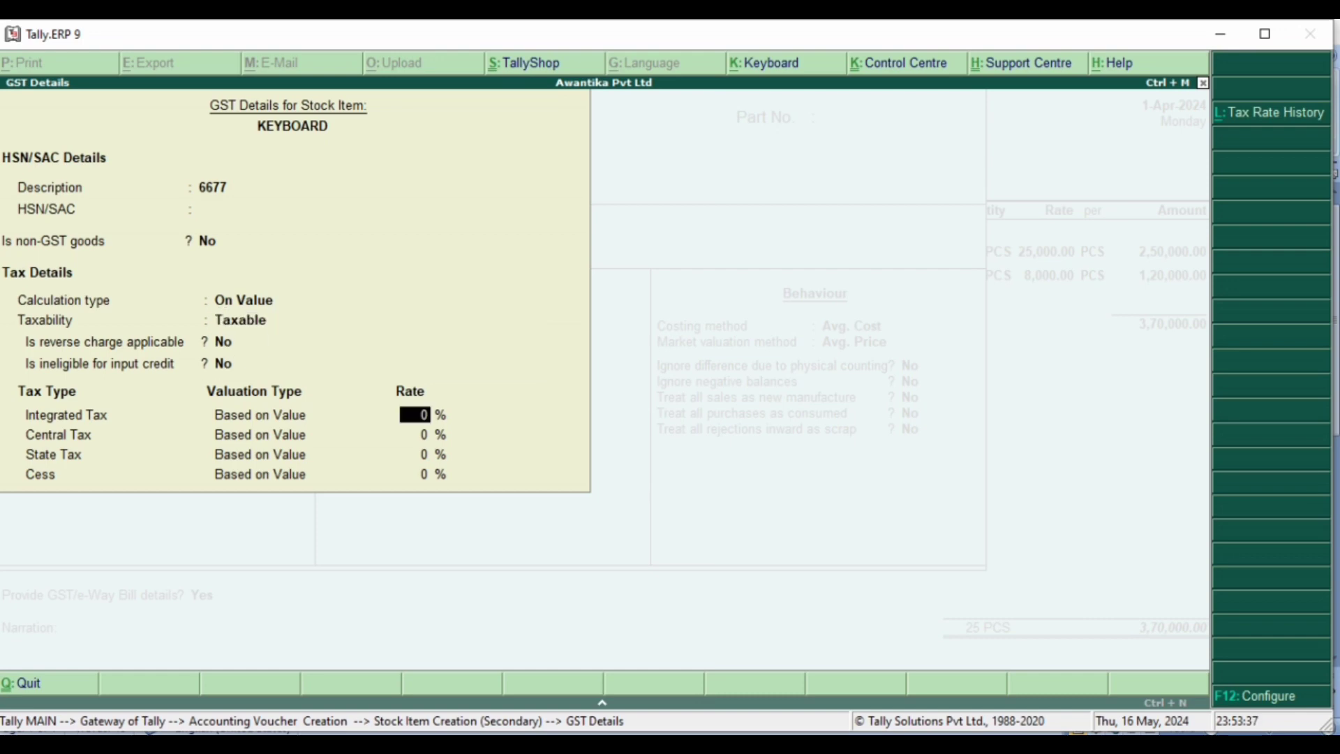
Step: Set KEYBOARD's integrated tax rate to 18%, keep the type of supply as Goods, and save the stock item
type("18")
key("Return")
key("Return")
key("Return")
key("Return")
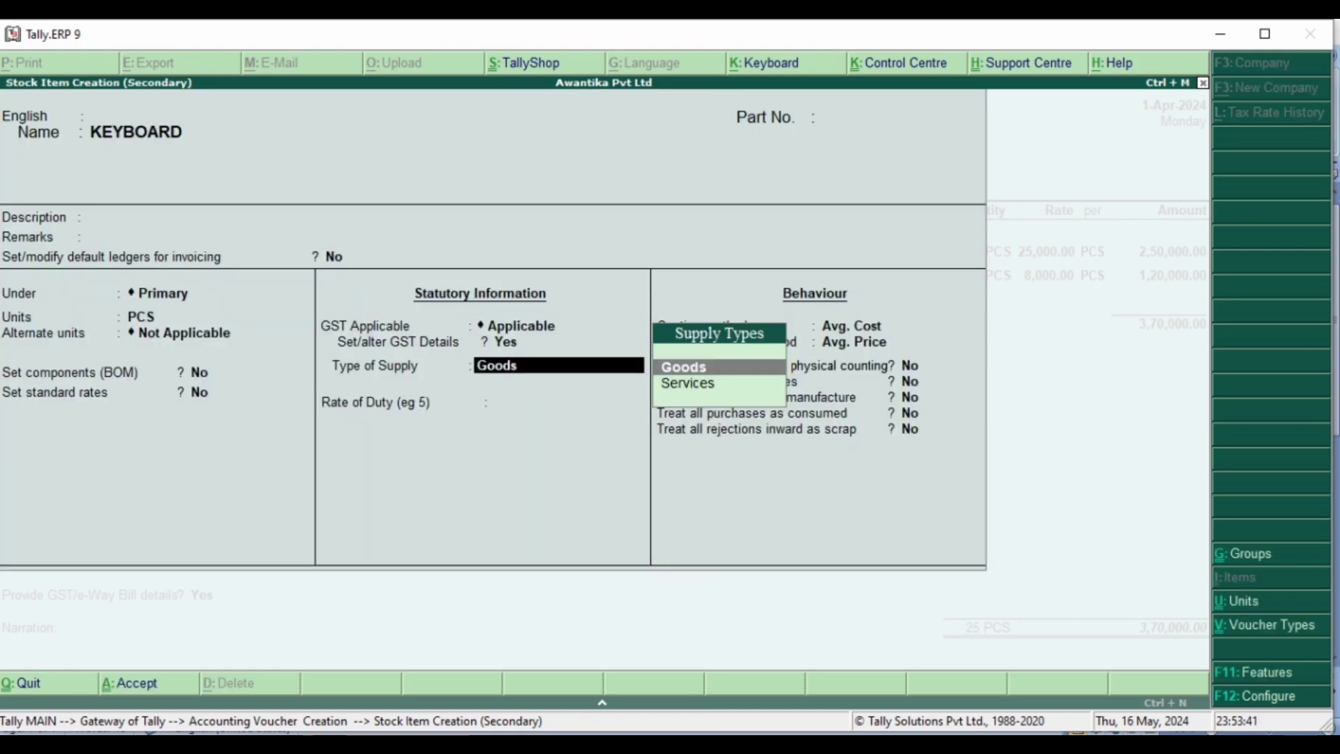
key("Return")
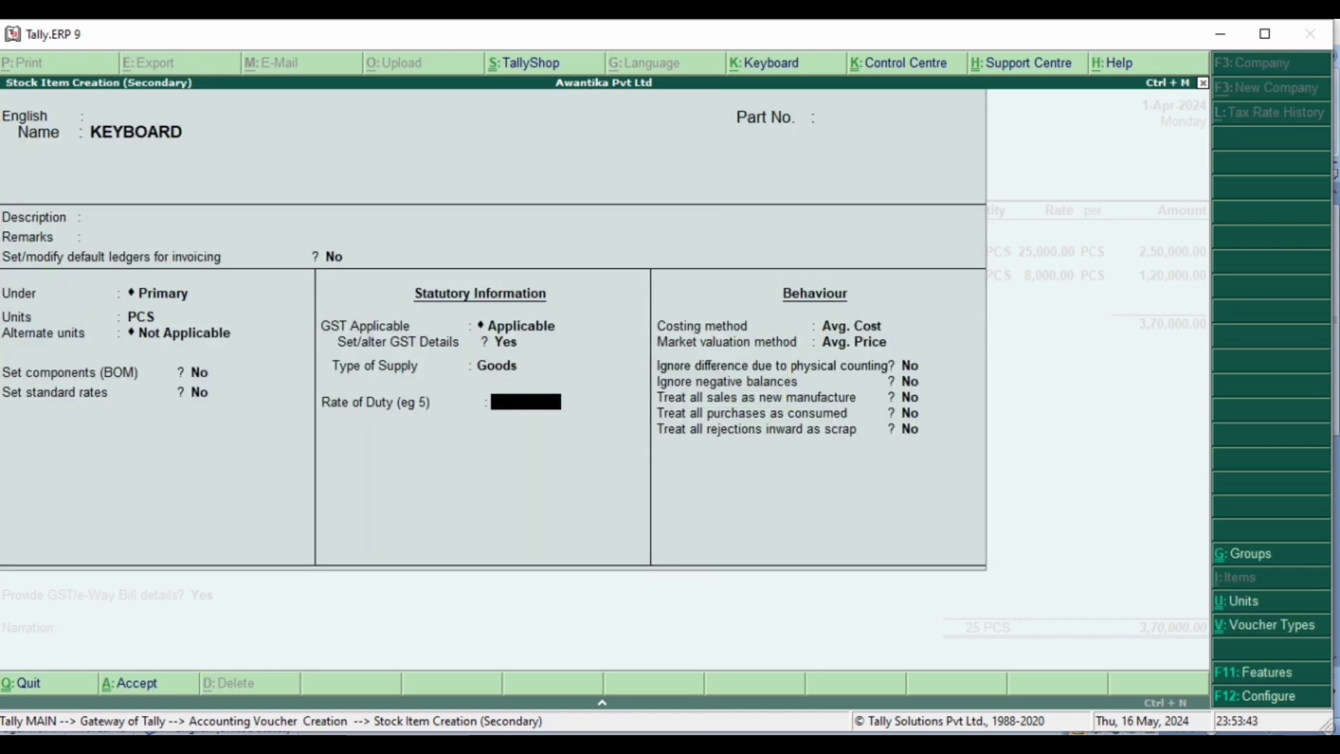
key("ctrl+a")
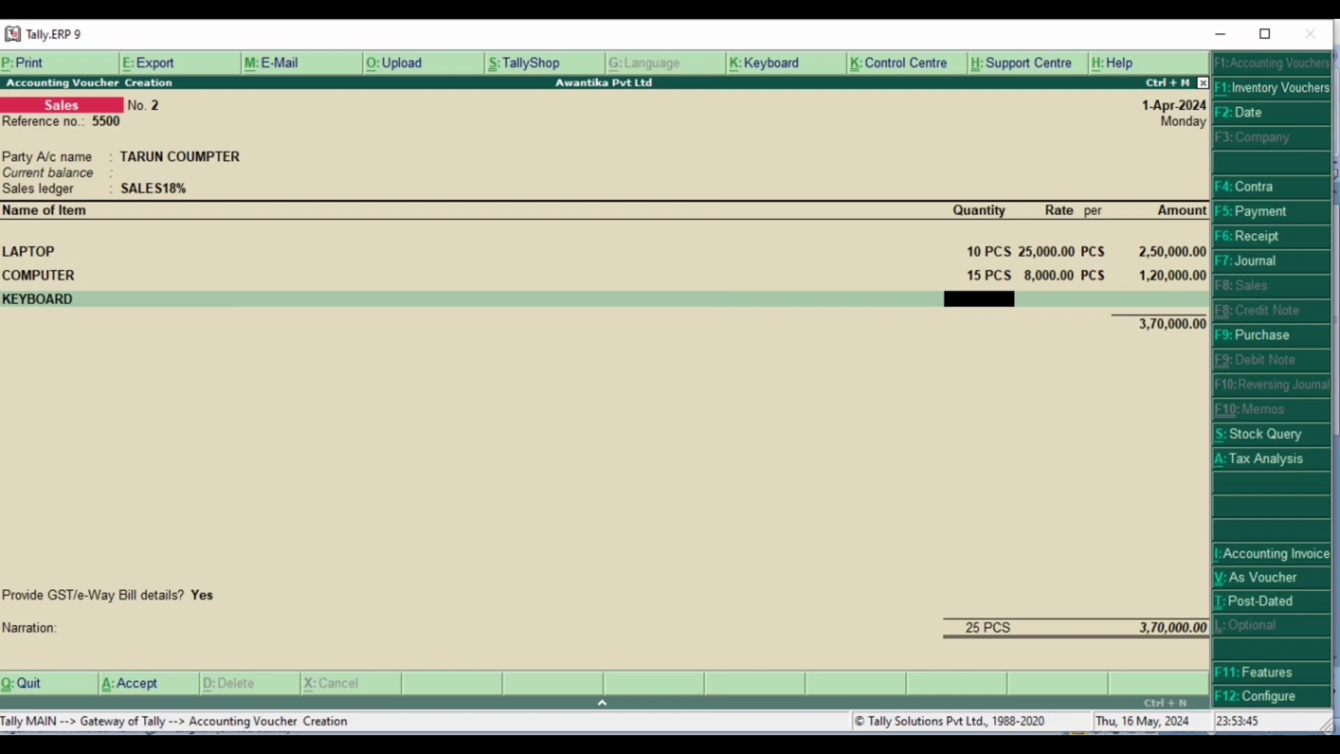
Step: Look up KEYBOARD's quantity and rate in the Word document and enter 25 PCS at 400 per PCS in the voucher
key("alt+Tab")
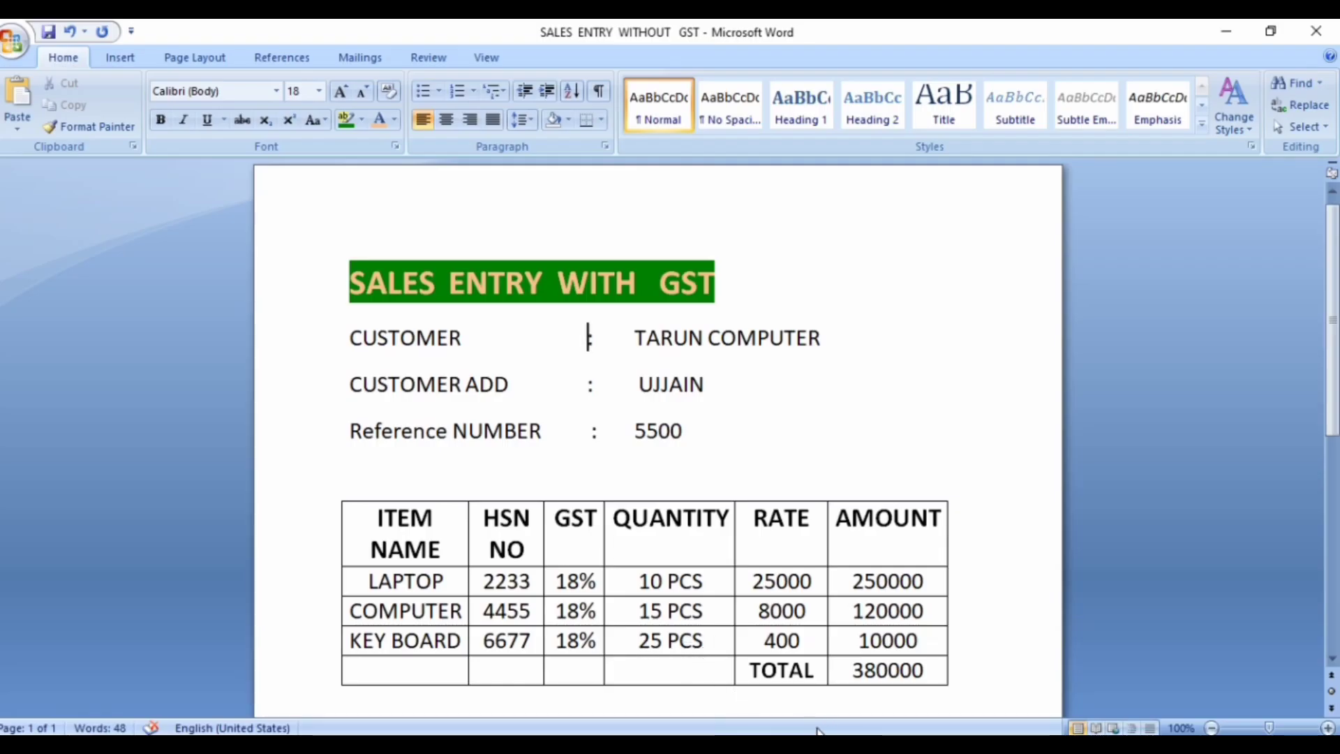
key("alt+Tab")
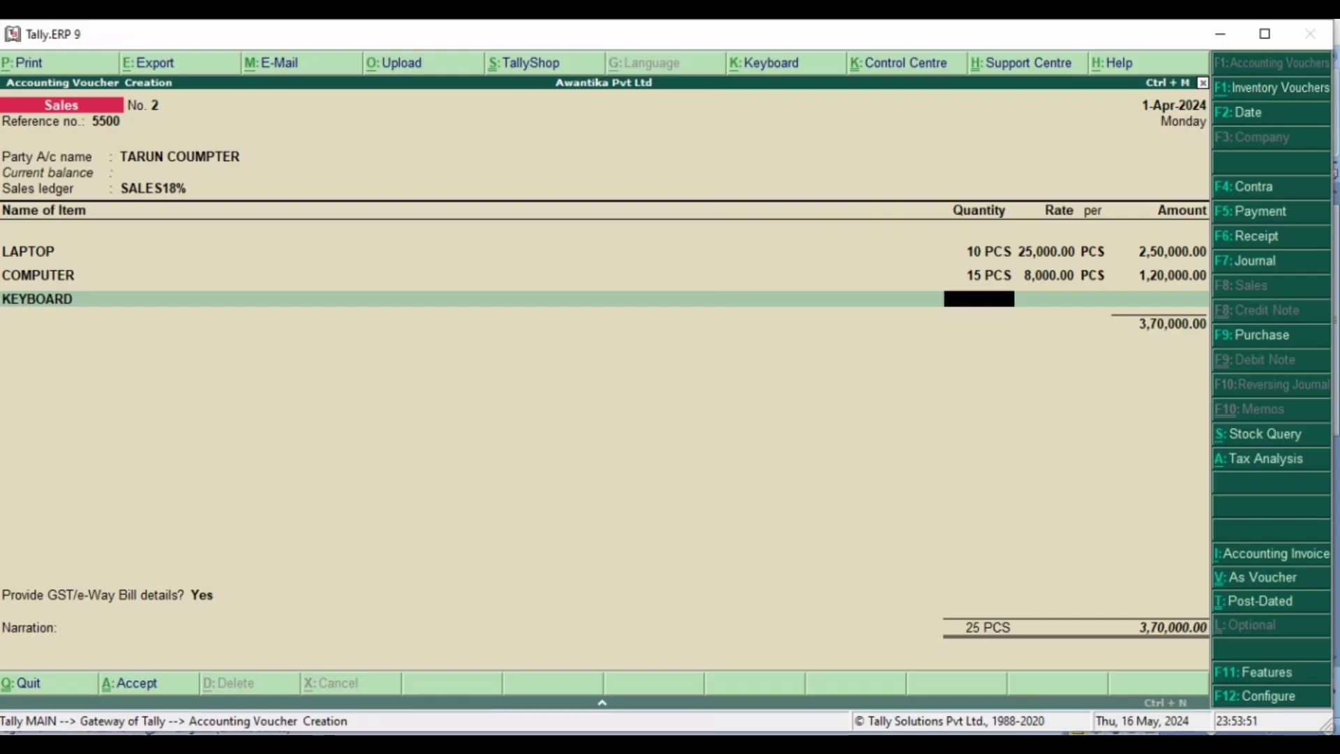
type("25")
key("Return")
key("Return")
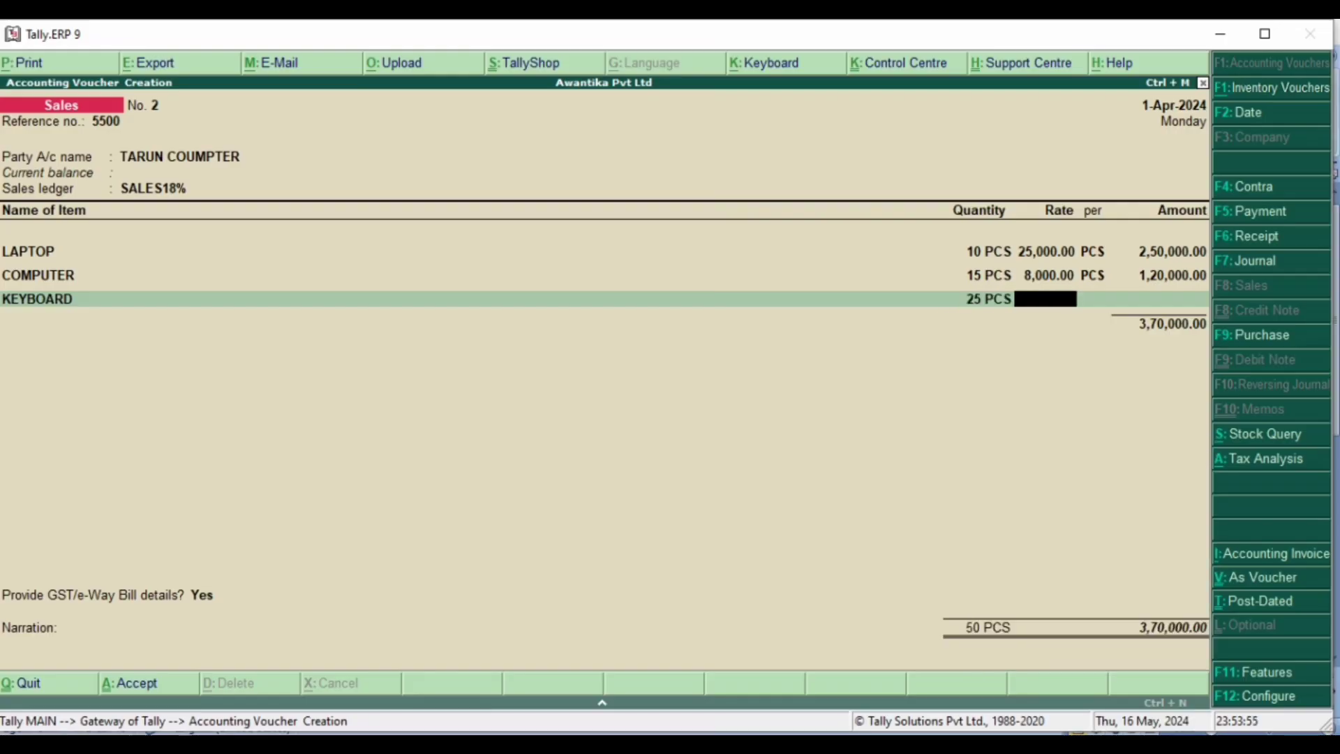
type("400")
key("Return")
key("Return")
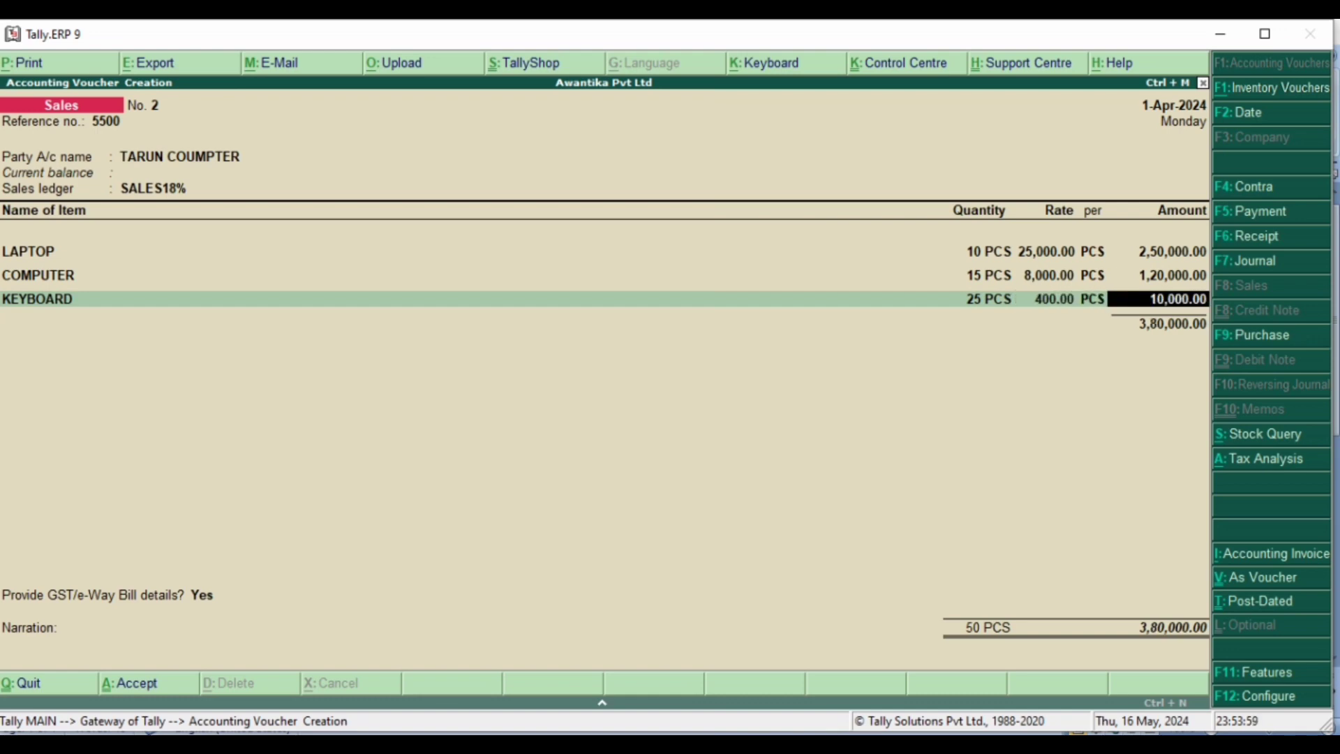
Step: Compare the voucher total with the Word document's total, accept KEYBOARD's amount and end the item list
mouse_move(886, 744)
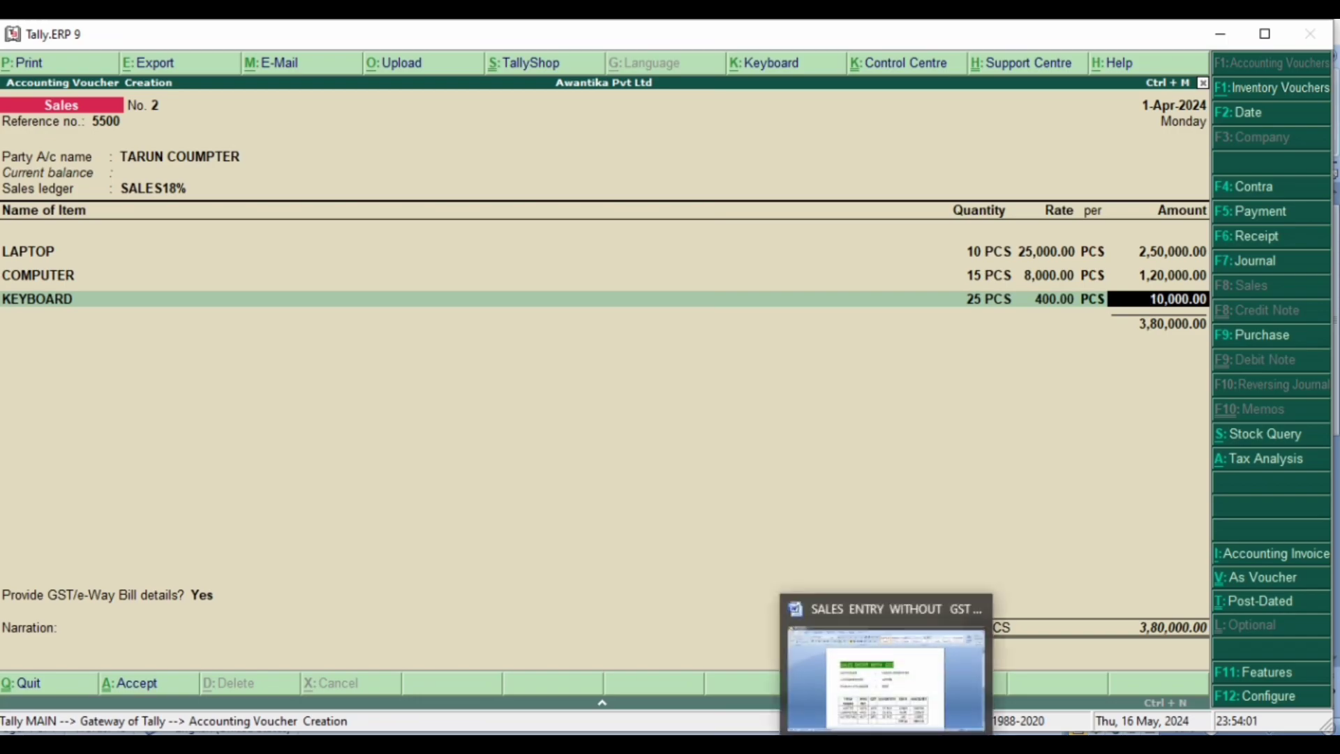
left_click(907, 670)
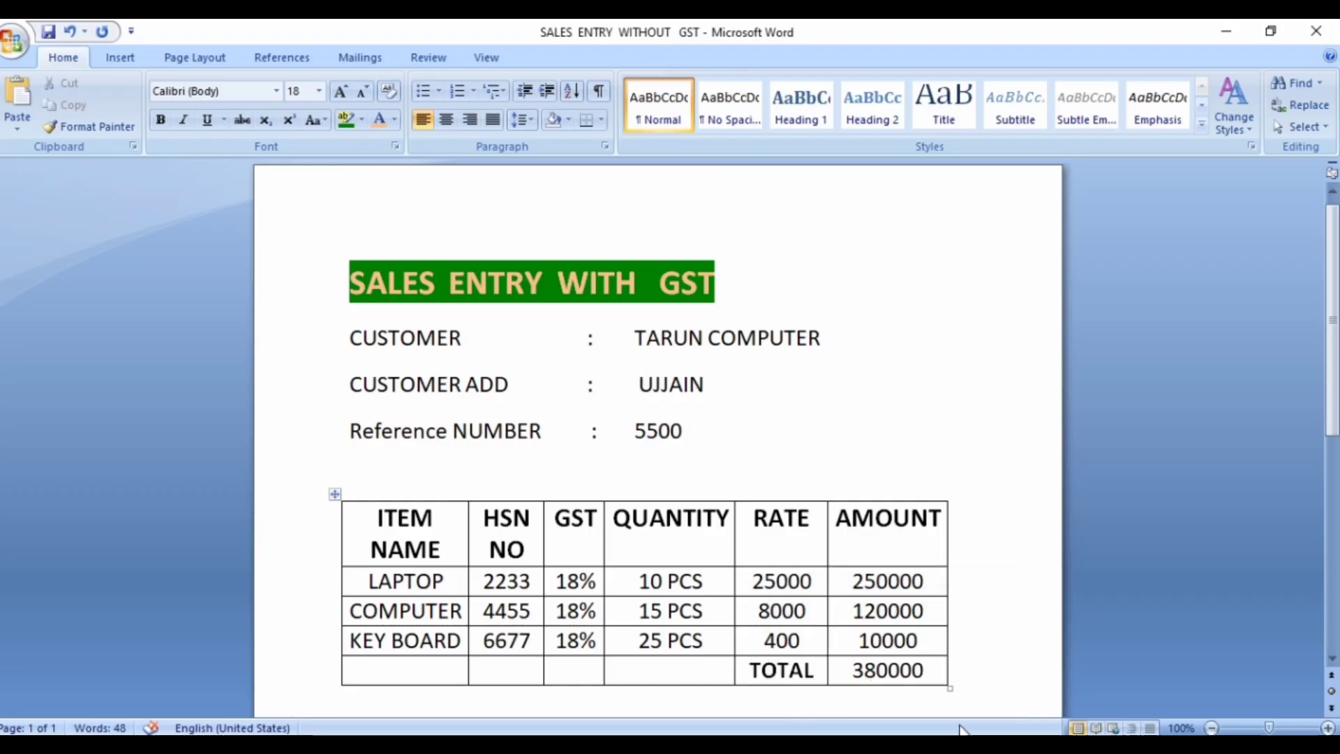
left_click(971, 744)
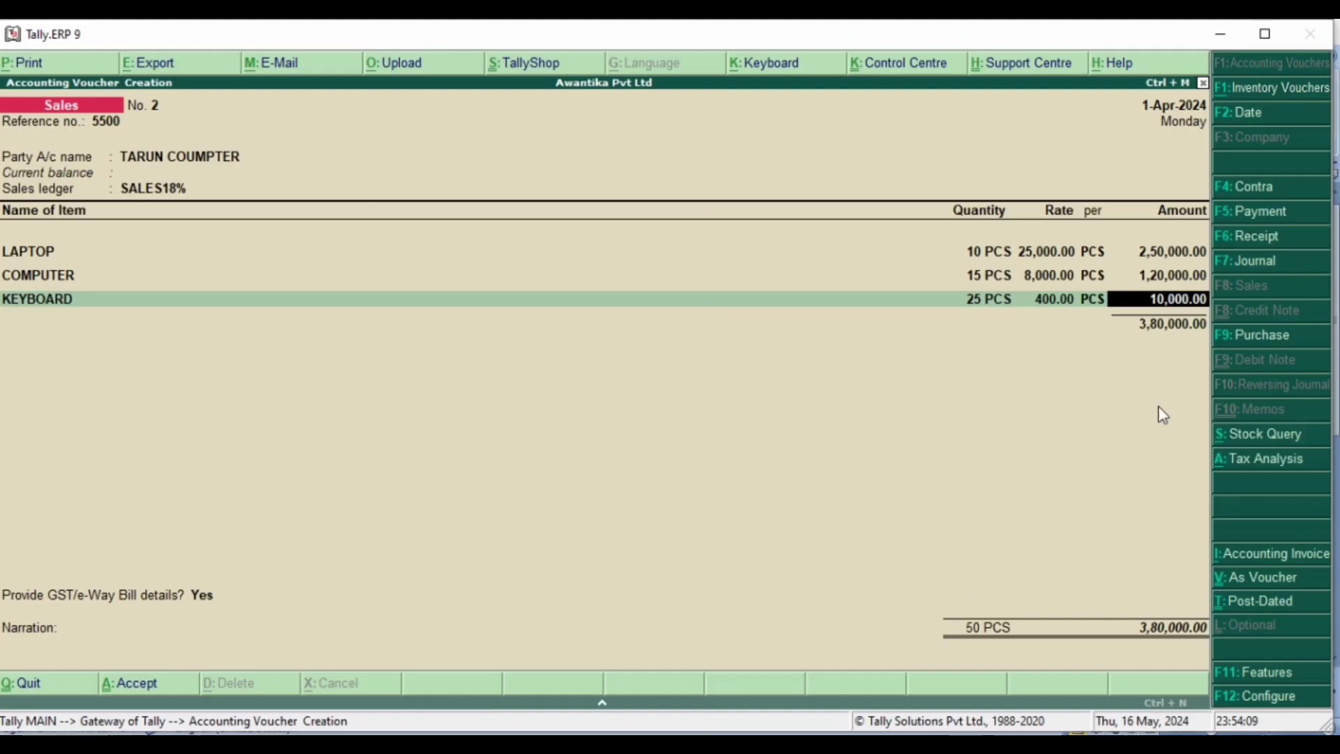
key("Return")
key("Return")
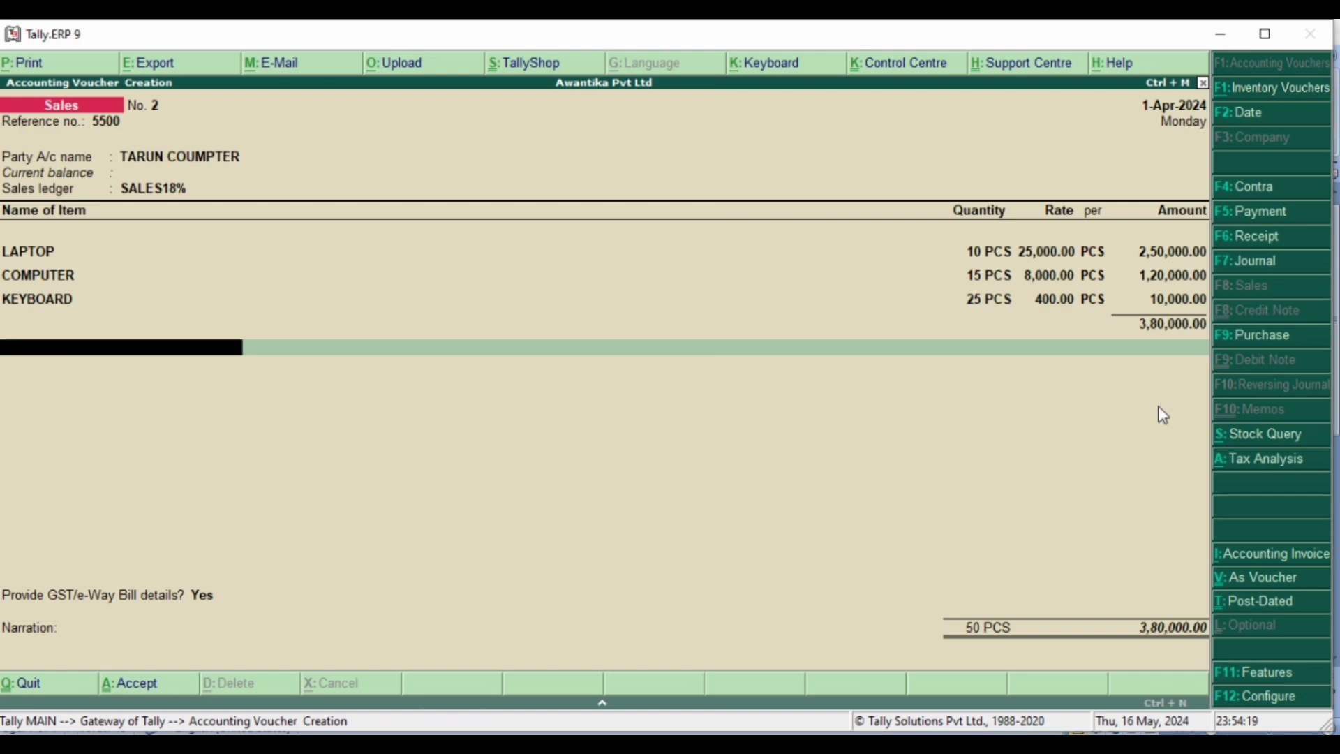
Step: Start a new tax ledger from within the sales voucher and name it SGST S
key("alt+c")
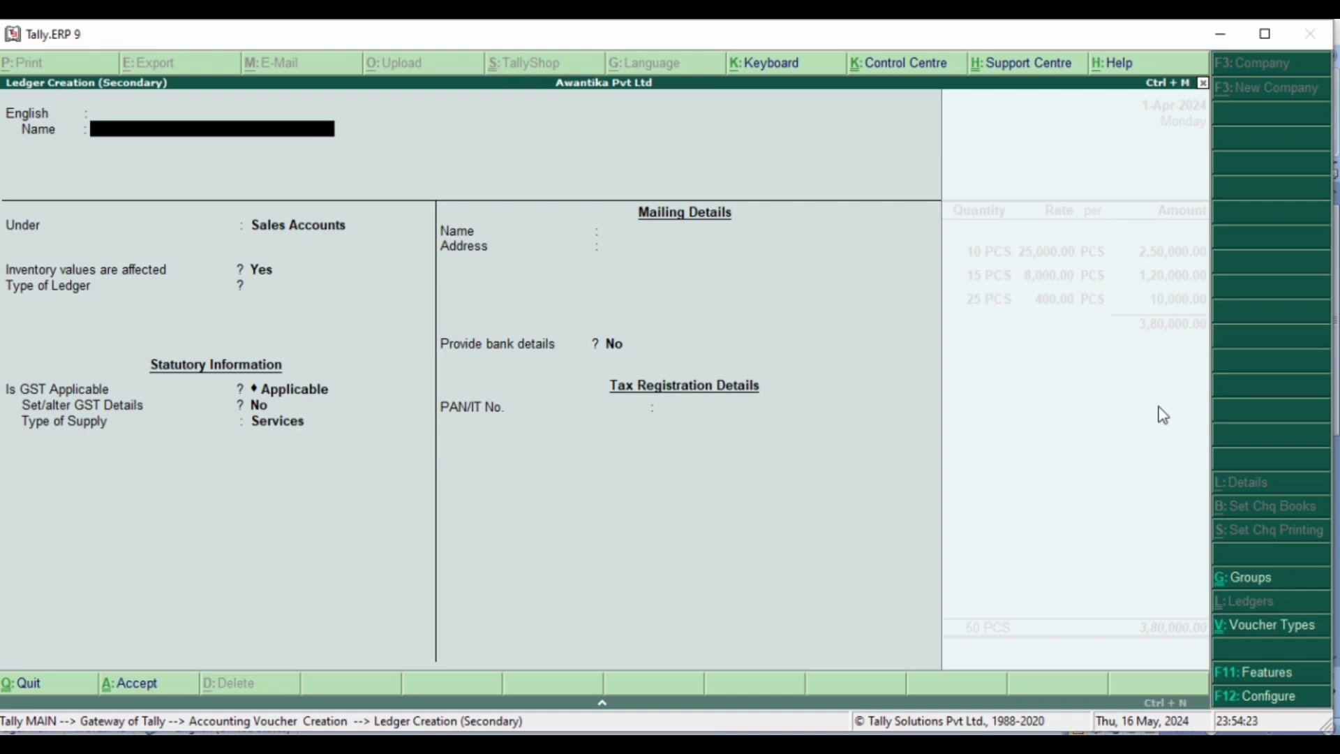
type("SGST")
key("Return")
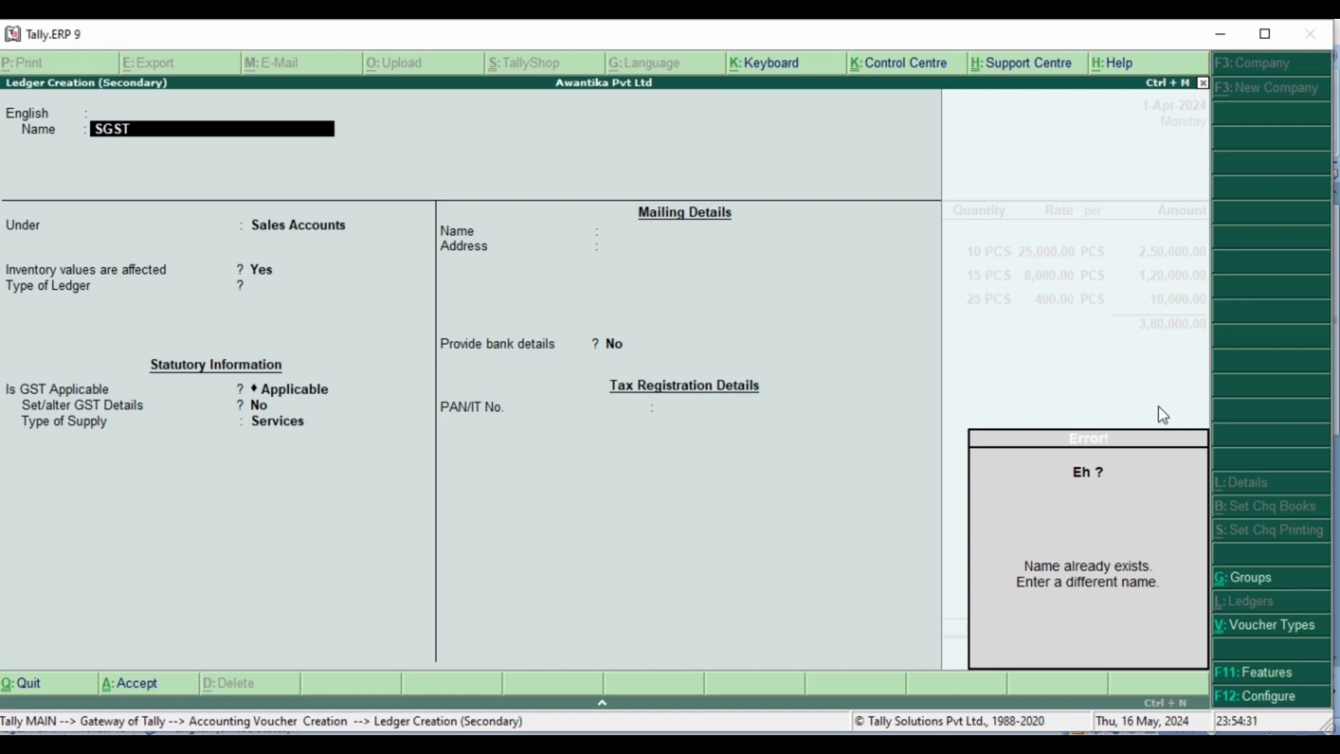
key("BackSpace")
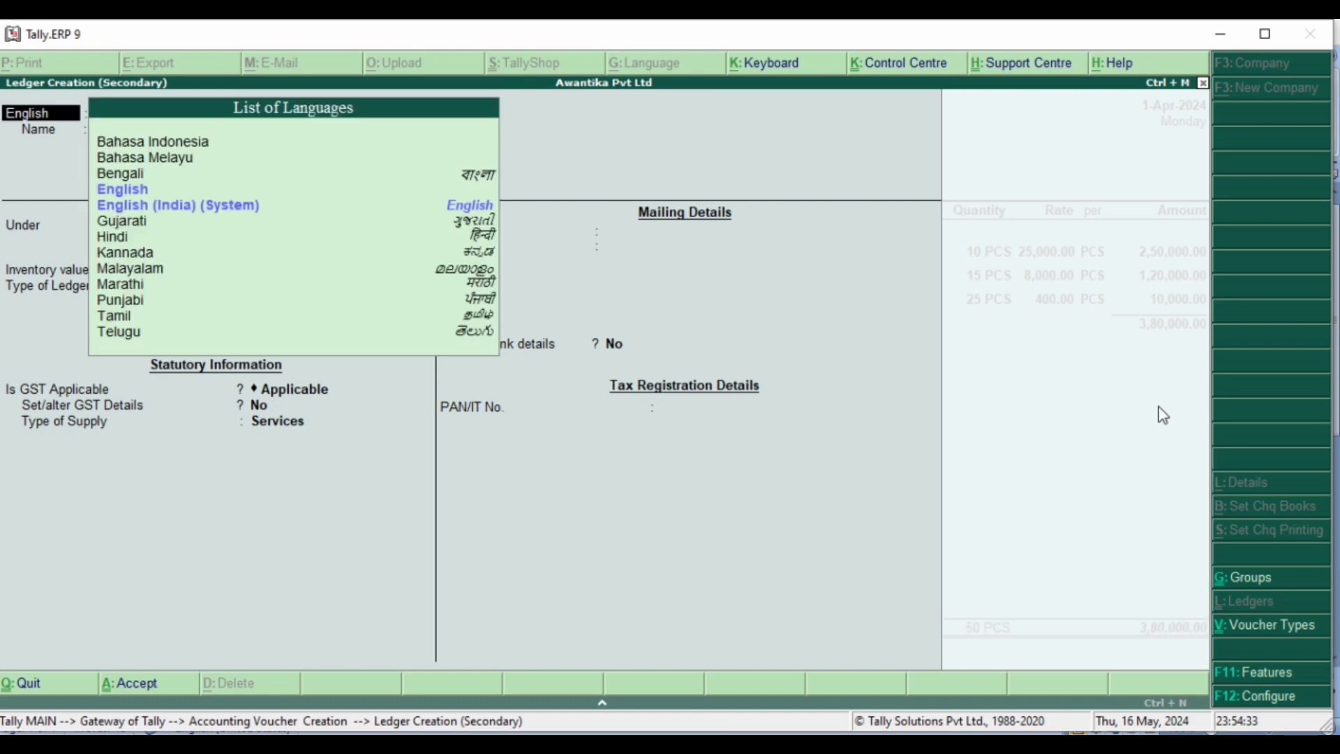
key("Return")
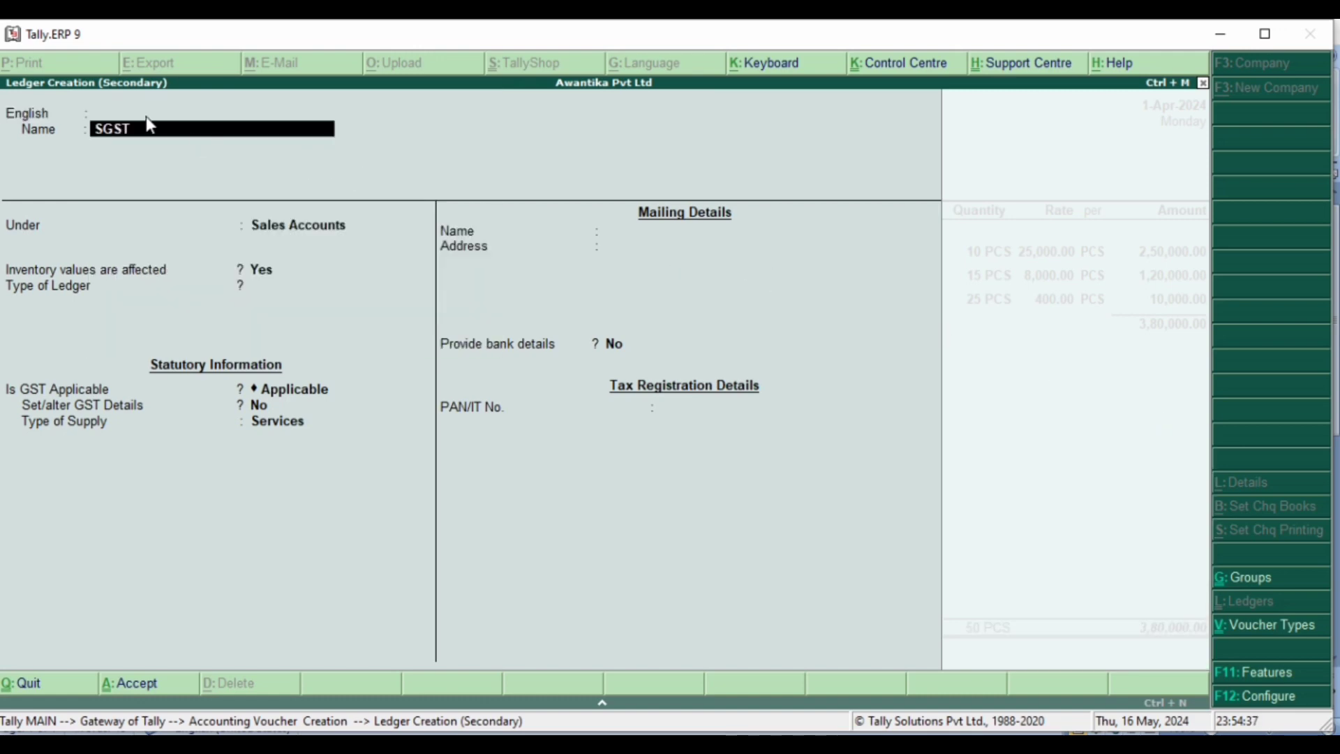
key("Return")
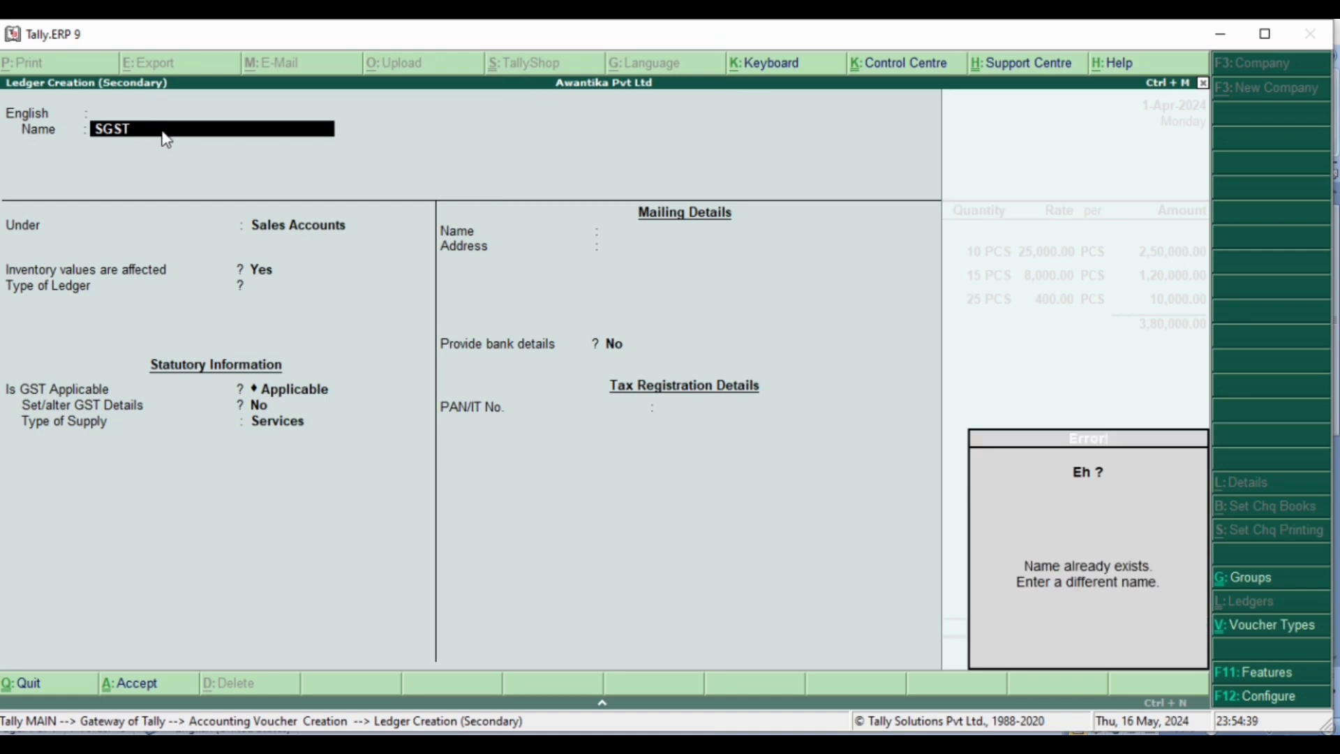
key("Escape")
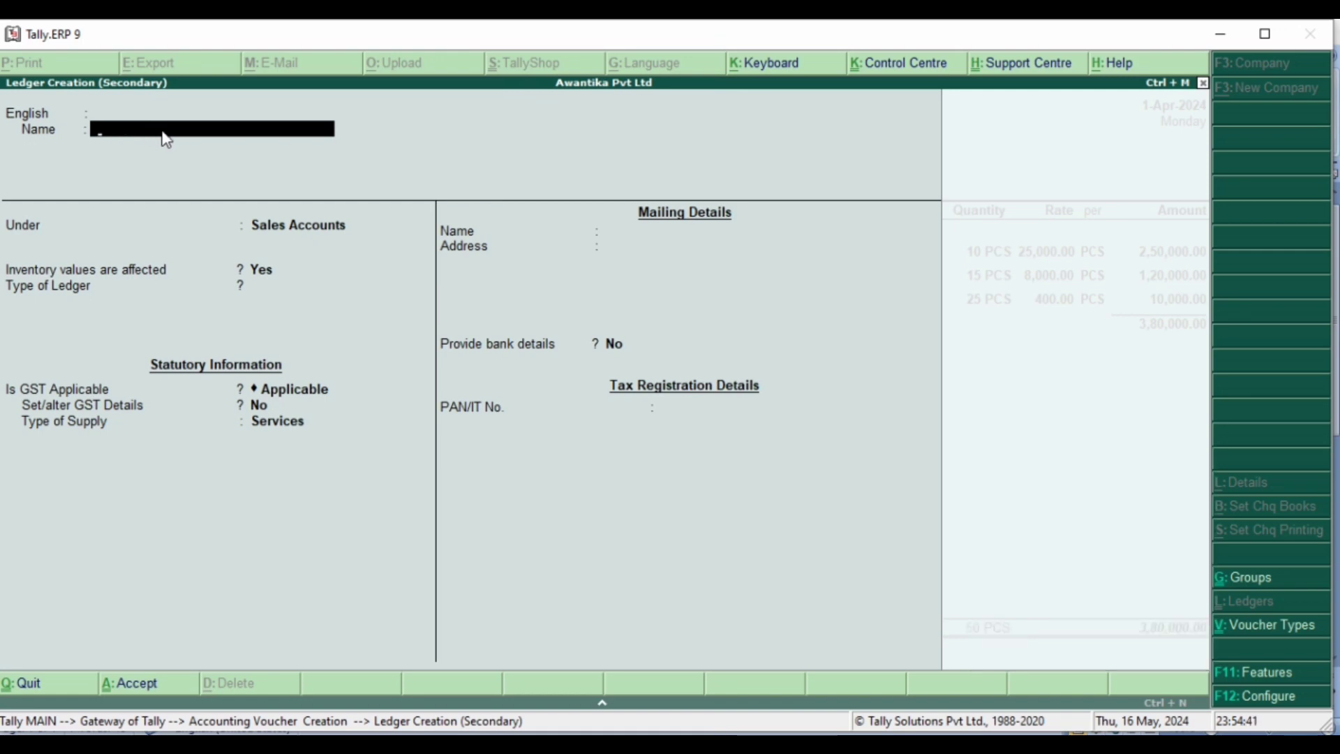
type("SGST S")
key("Return")
key("Return")
key("Return")
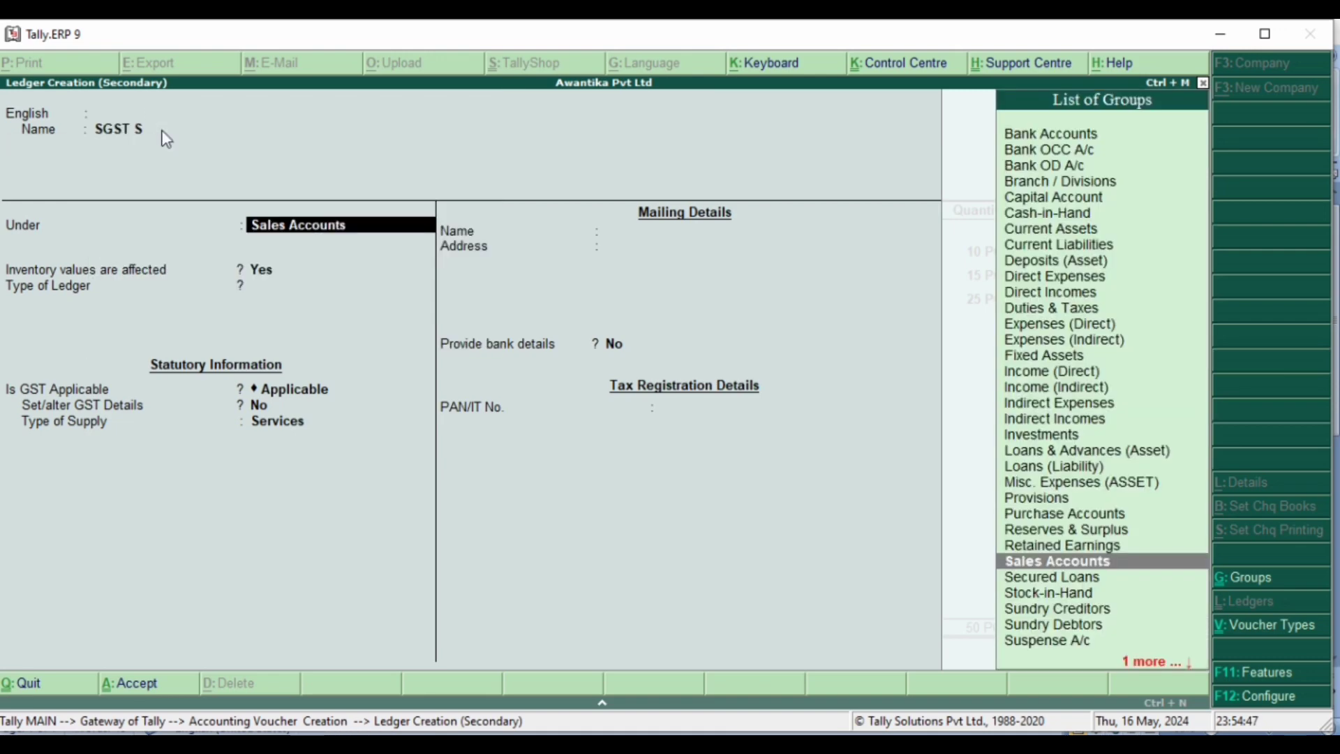
Step: Place the SGST S ledger under Duties & Taxes and set its type of duty/tax to GST
type("D")
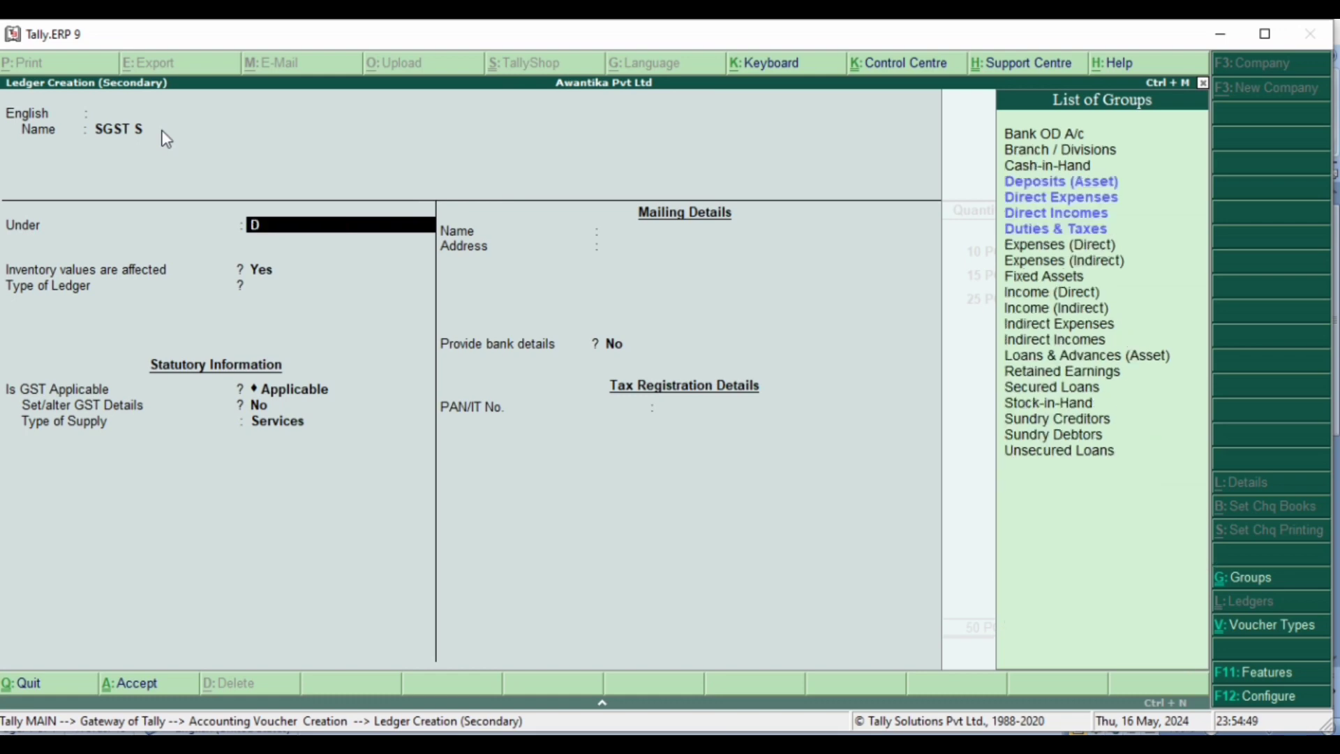
type("U")
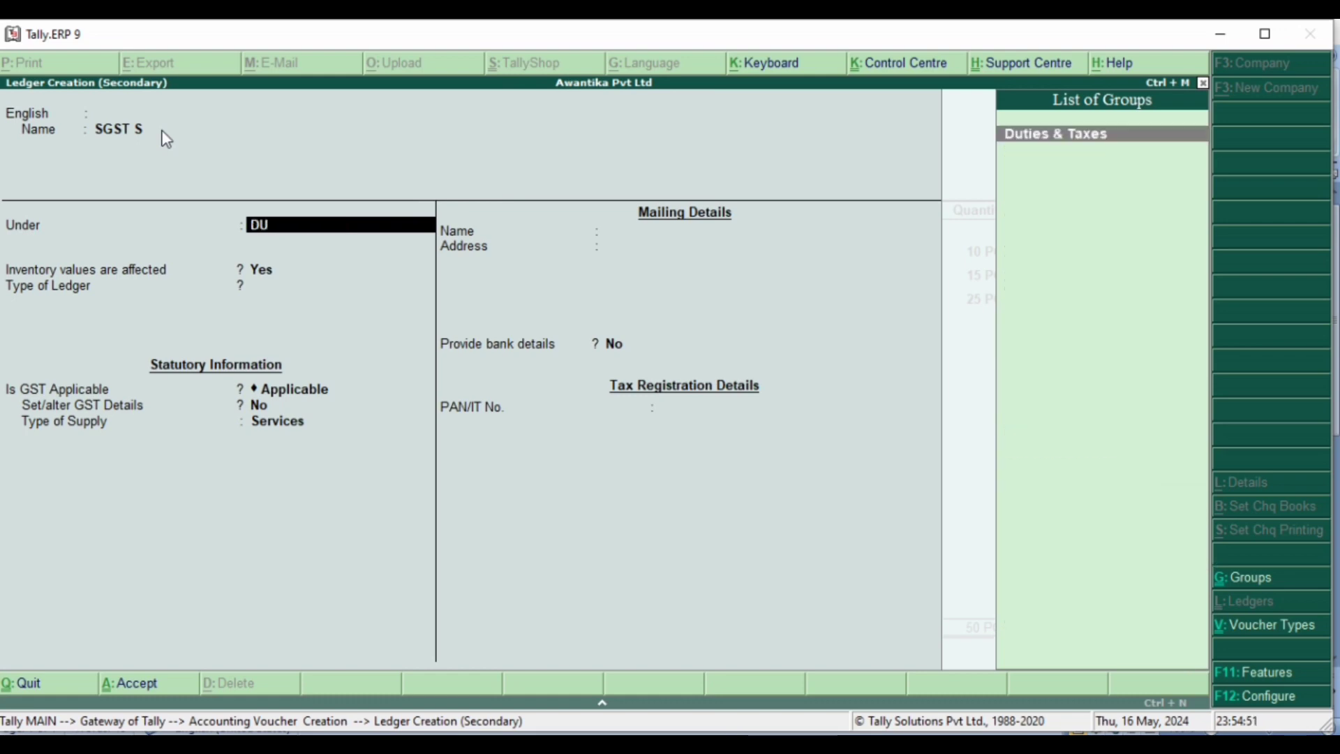
key("Return")
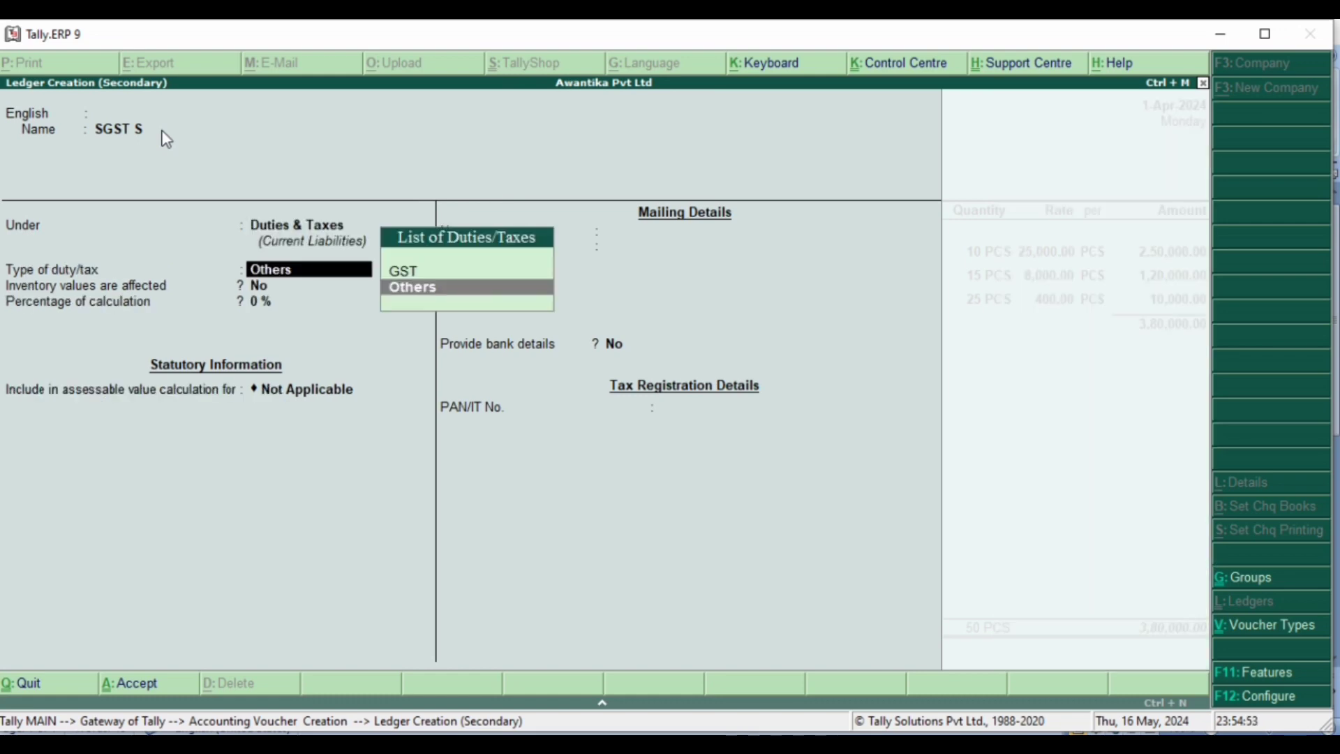
key("Up")
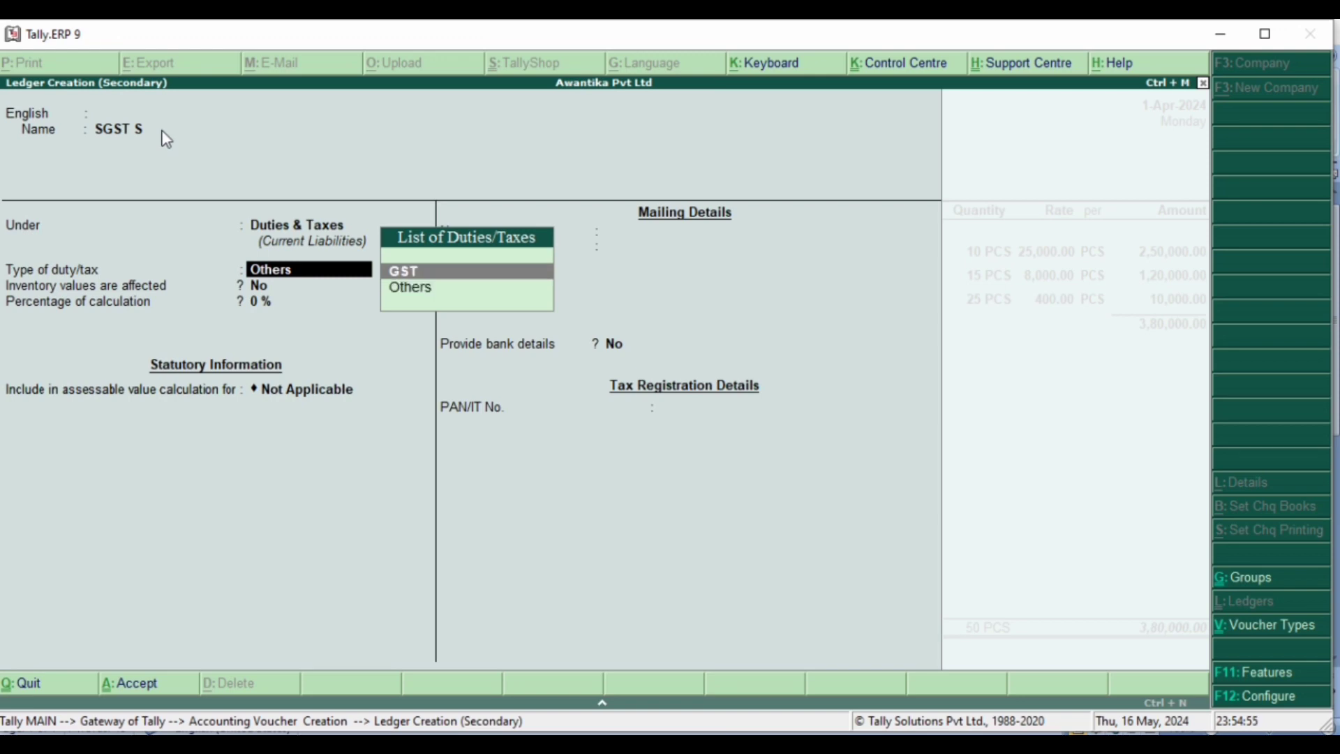
key("Return")
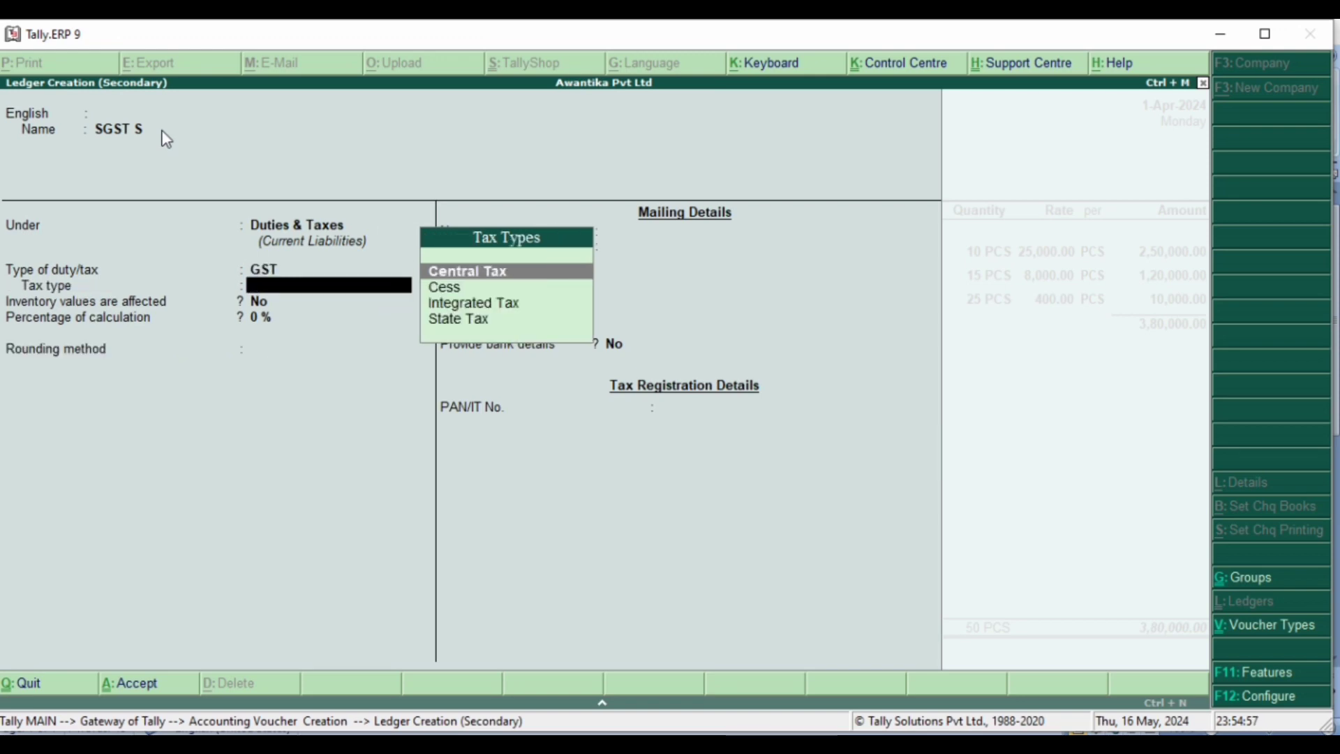
Step: Set SGST S's tax type to State Tax, keep 0 % calculation and no rounding method, and save the ledger into the voucher
key("Down")
key("Down")
key("Down")
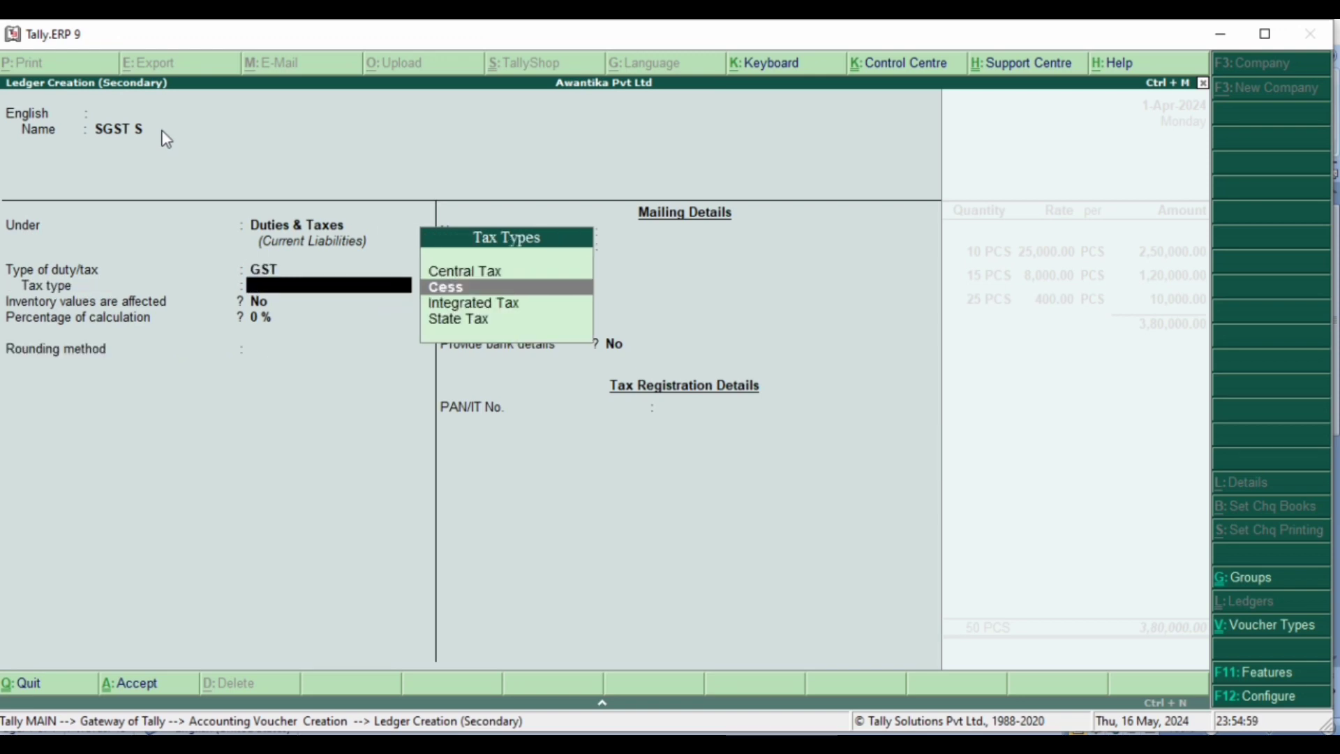
key("Return")
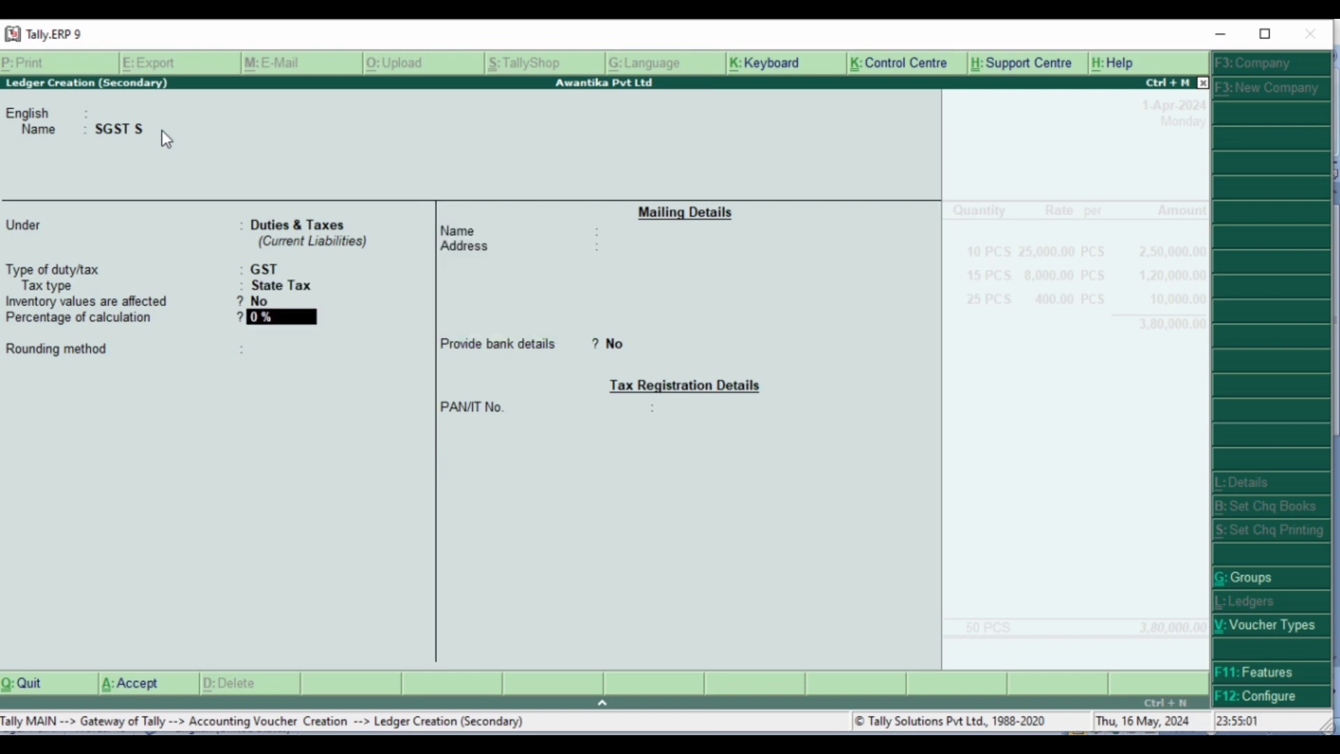
key("Return")
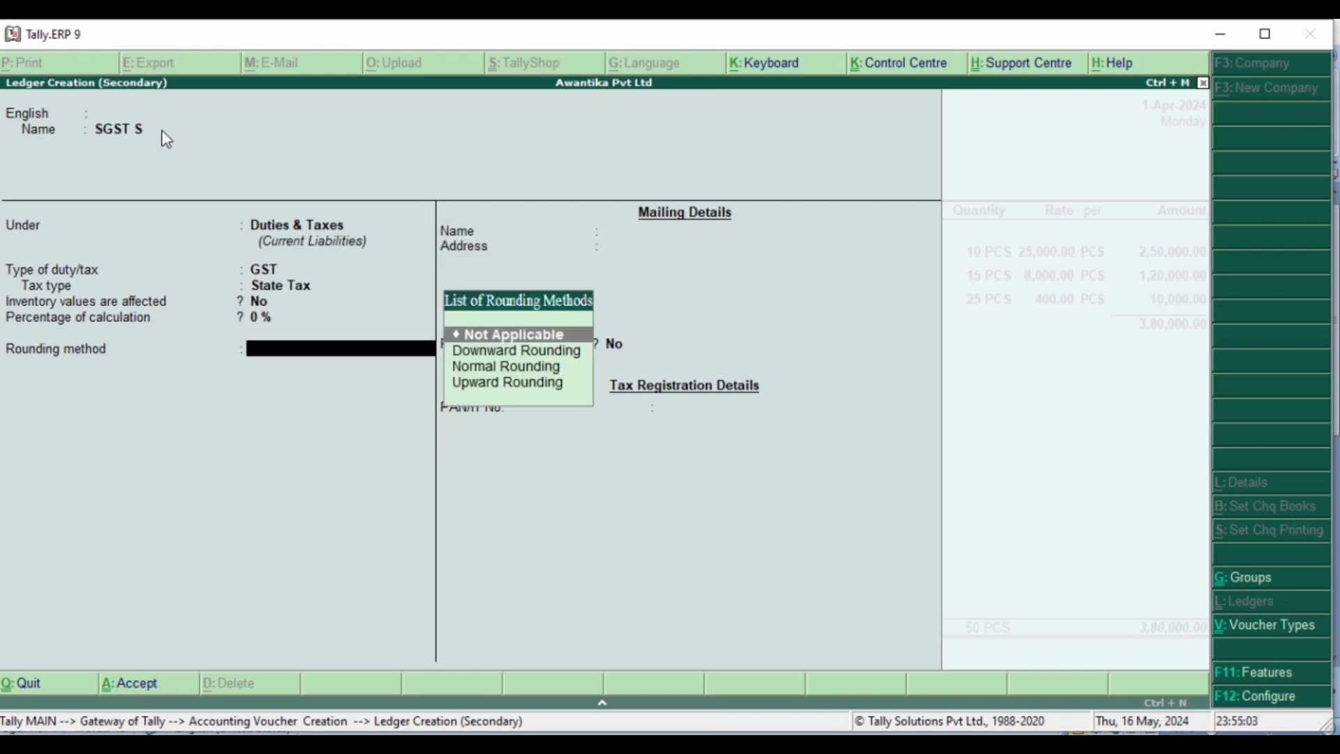
key("Return")
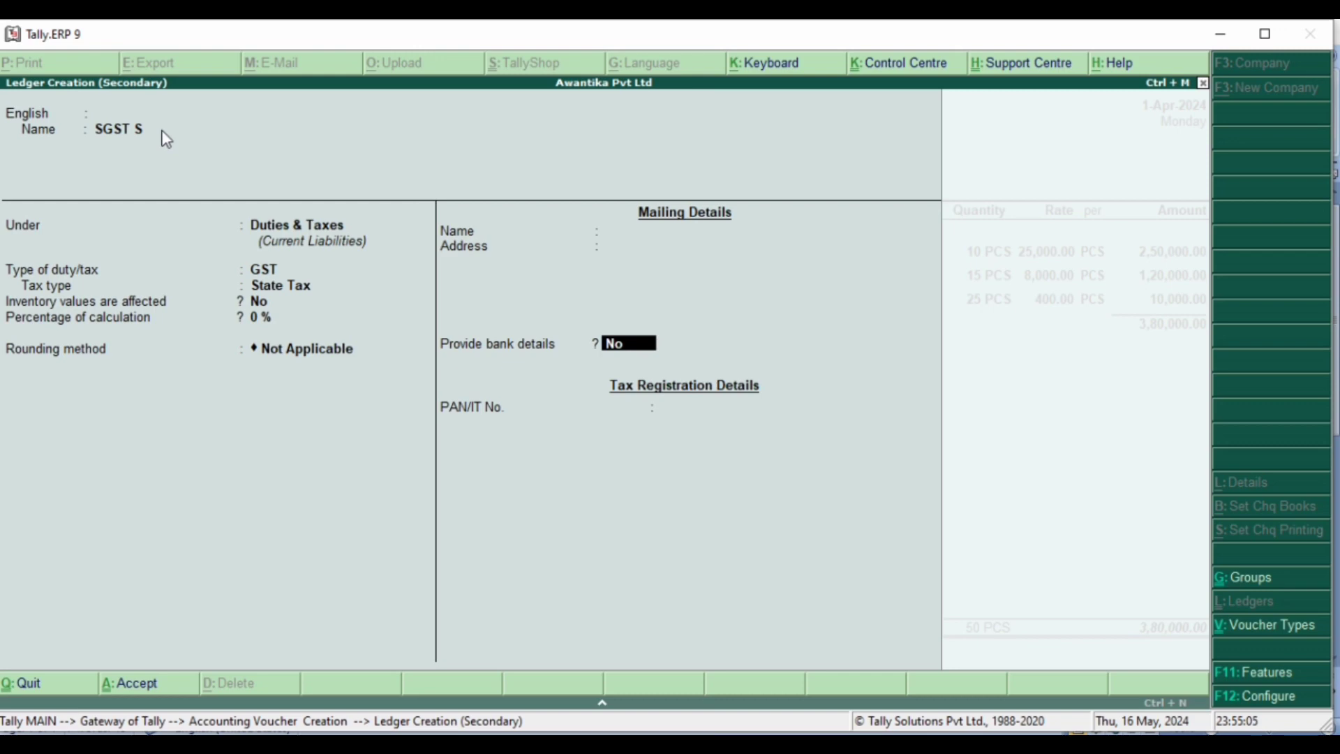
key("ctrl+a")
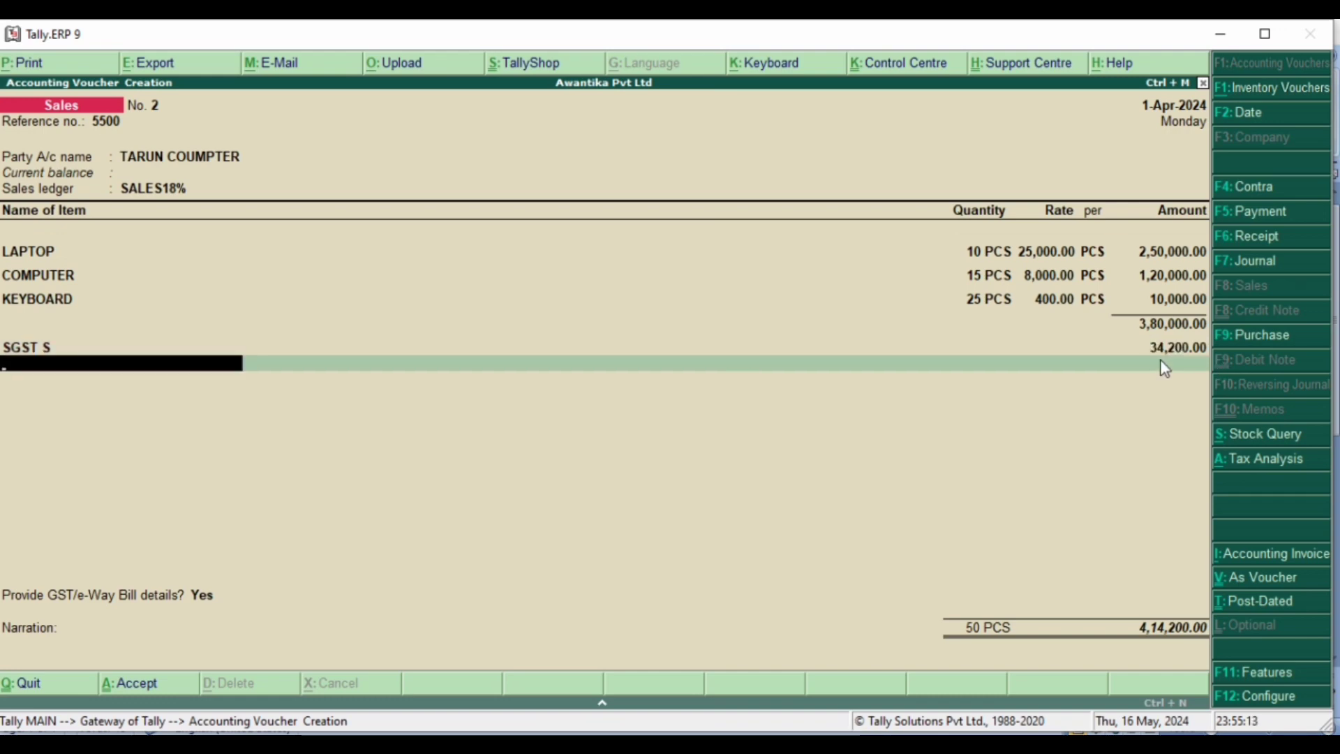
Step: Start another new ledger from within the sales voucher and name it CGST C
key("alt+c")
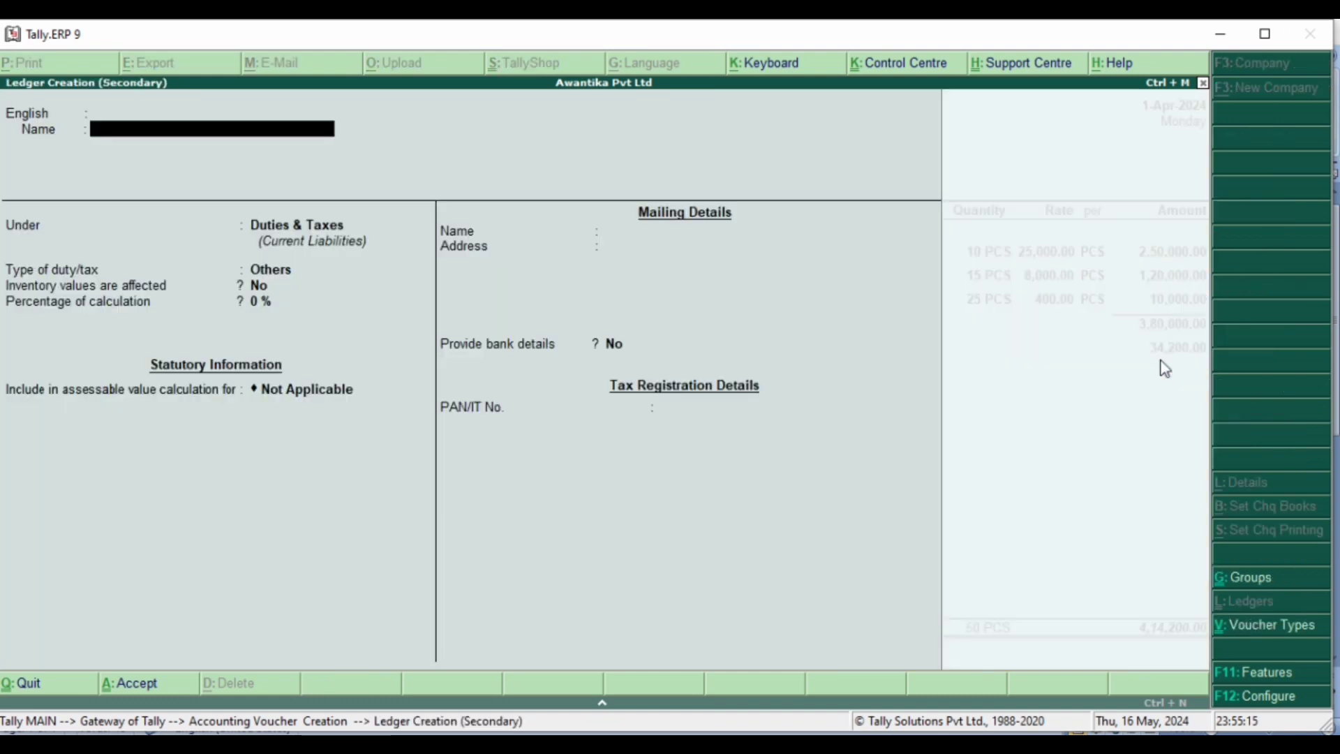
type("CGST C")
key("Return")
key("Return")
key("Return")
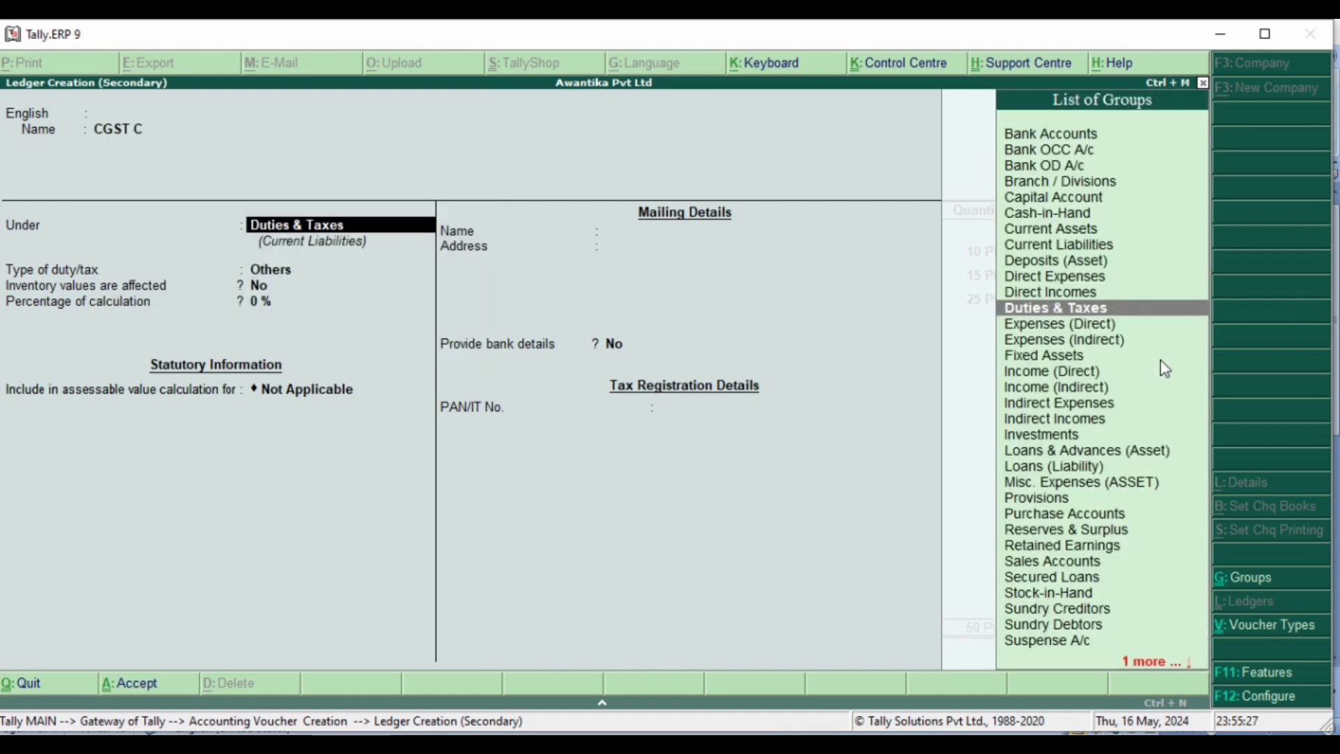
Step: Keep CGST C under Duties & Taxes, set its duty type to GST and tax type to Central Tax, and save the ledger
key("Return")
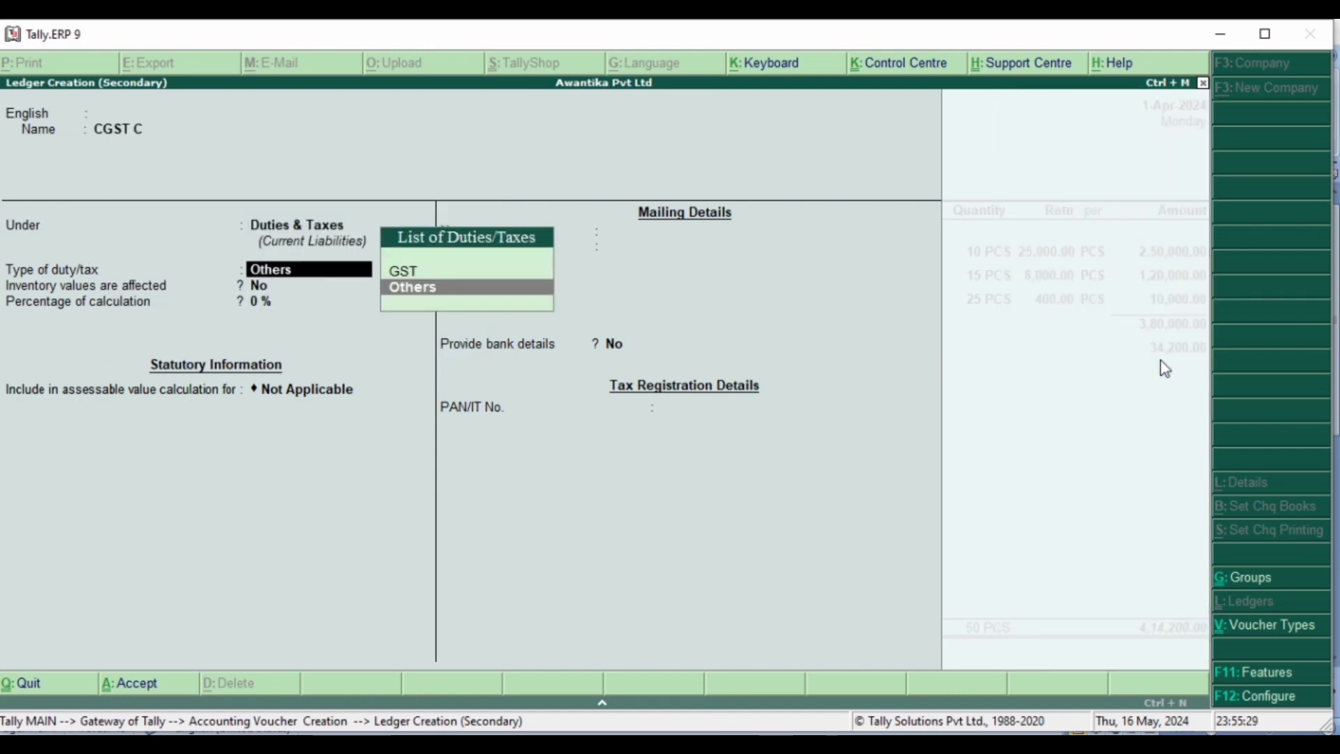
key("Up")
key("Return")
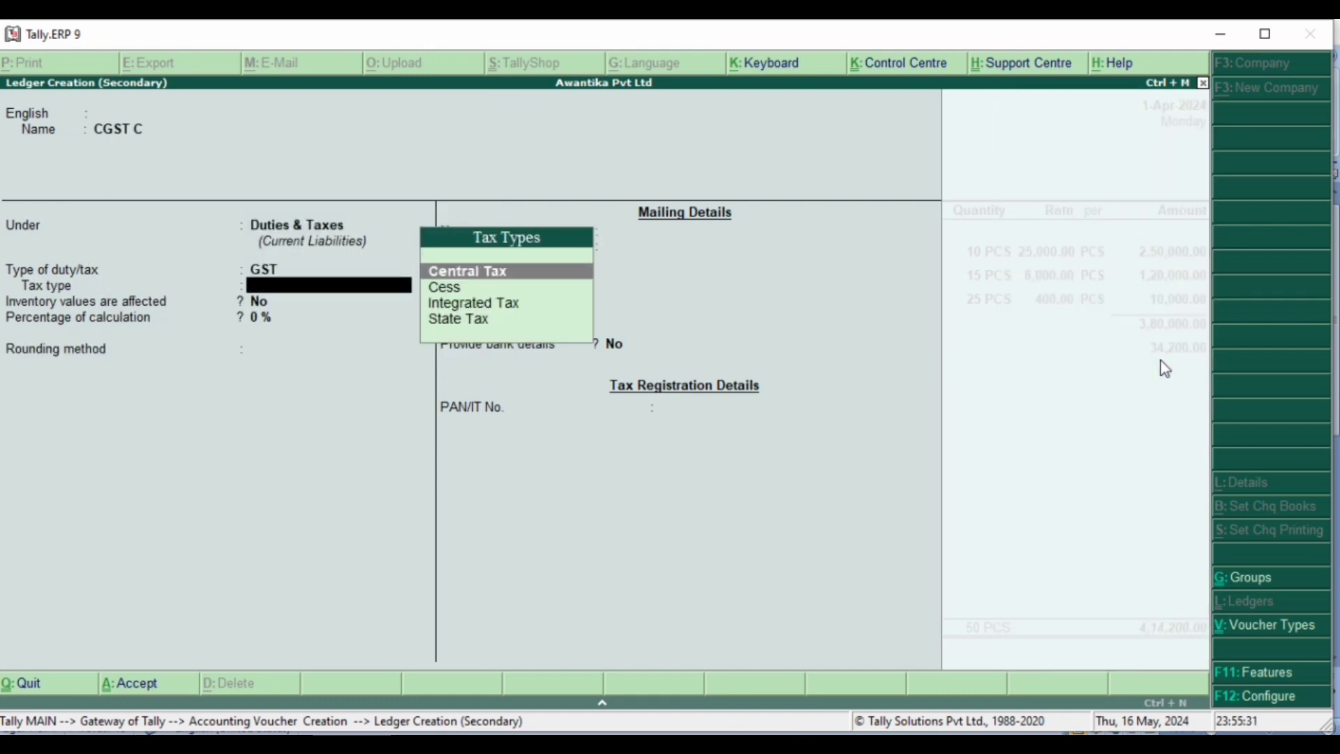
key("Down")
key("Up")
key("Return")
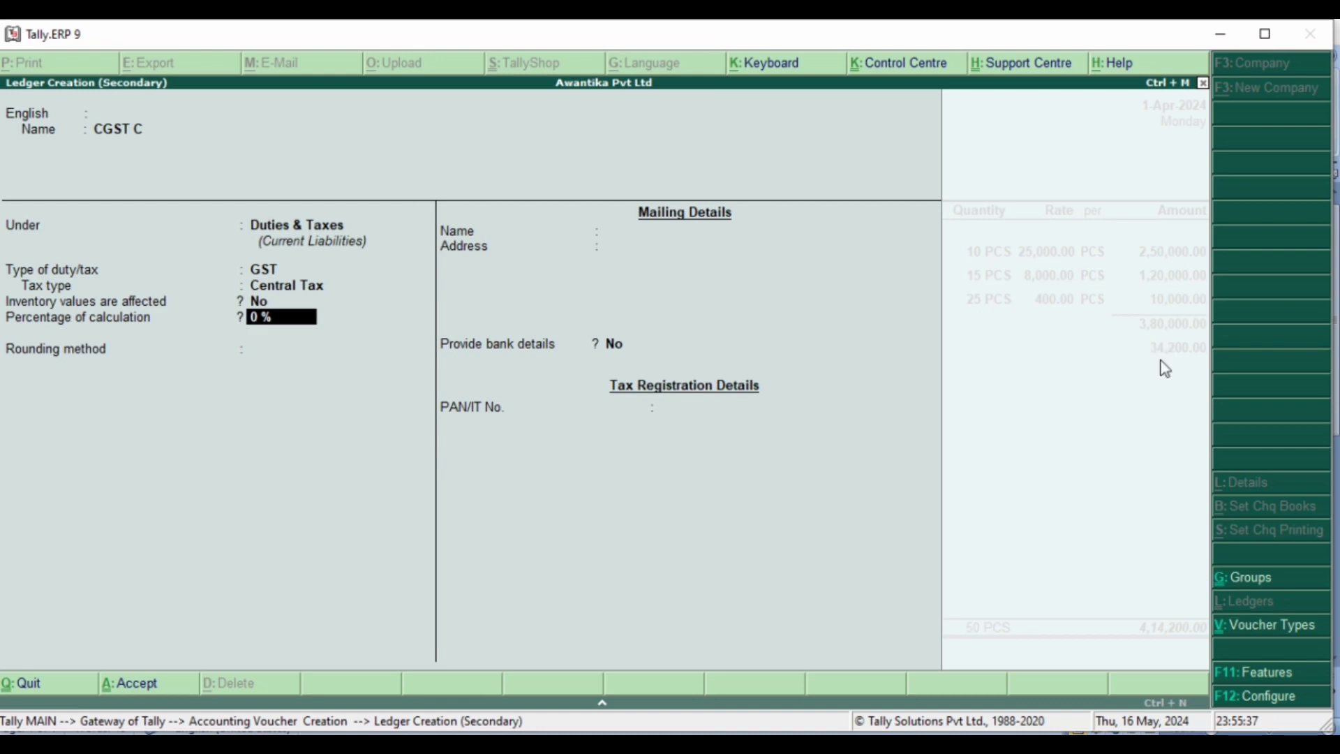
key("ctrl+a")
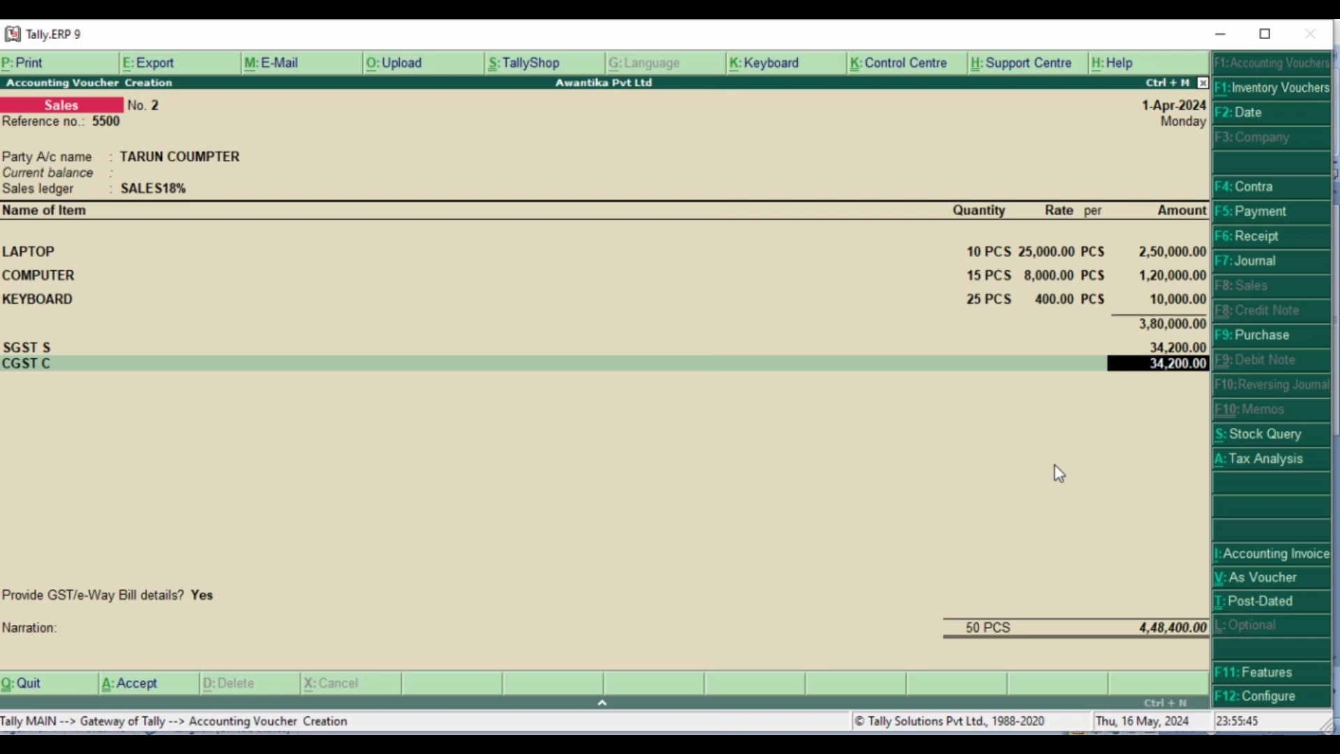
Step: Accept the CGST C amount, end the ledger list and keep Provide GST/e-Way Bill details at Yes to open the details form
key("Return")
key("Return")
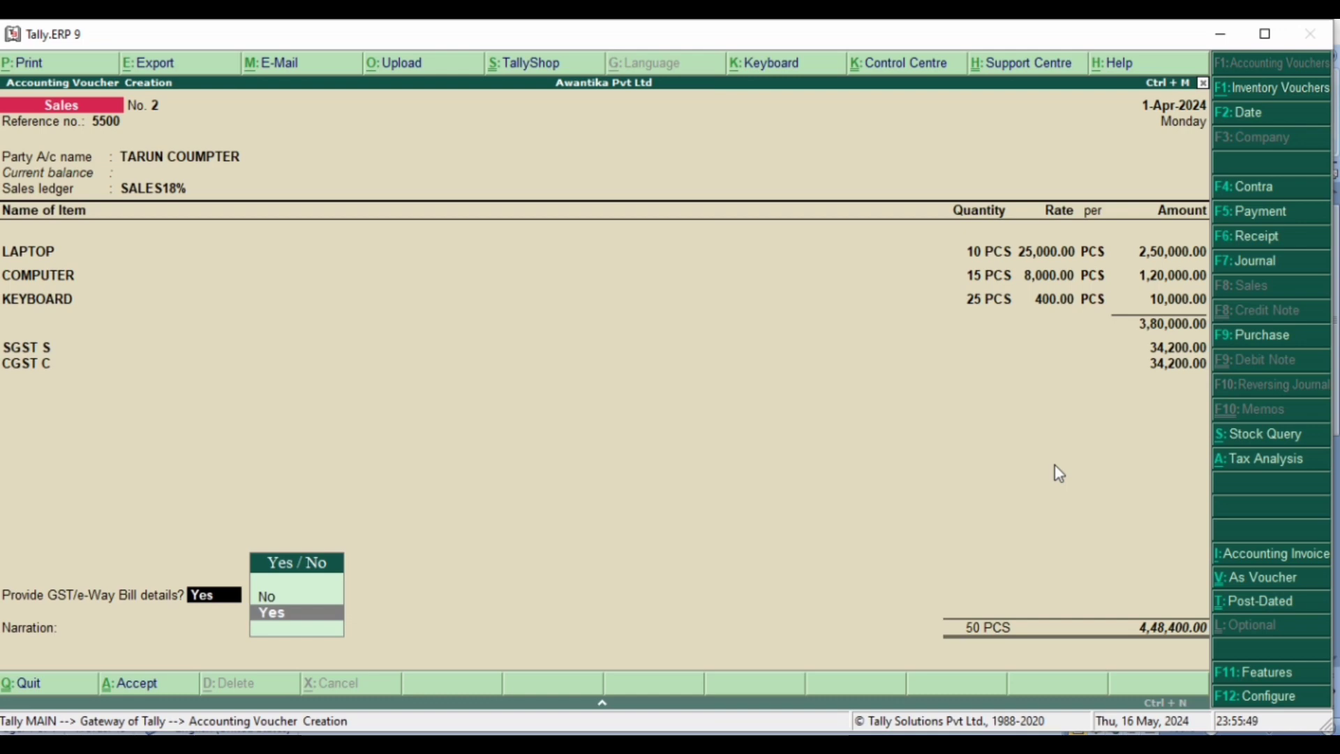
key("Return")
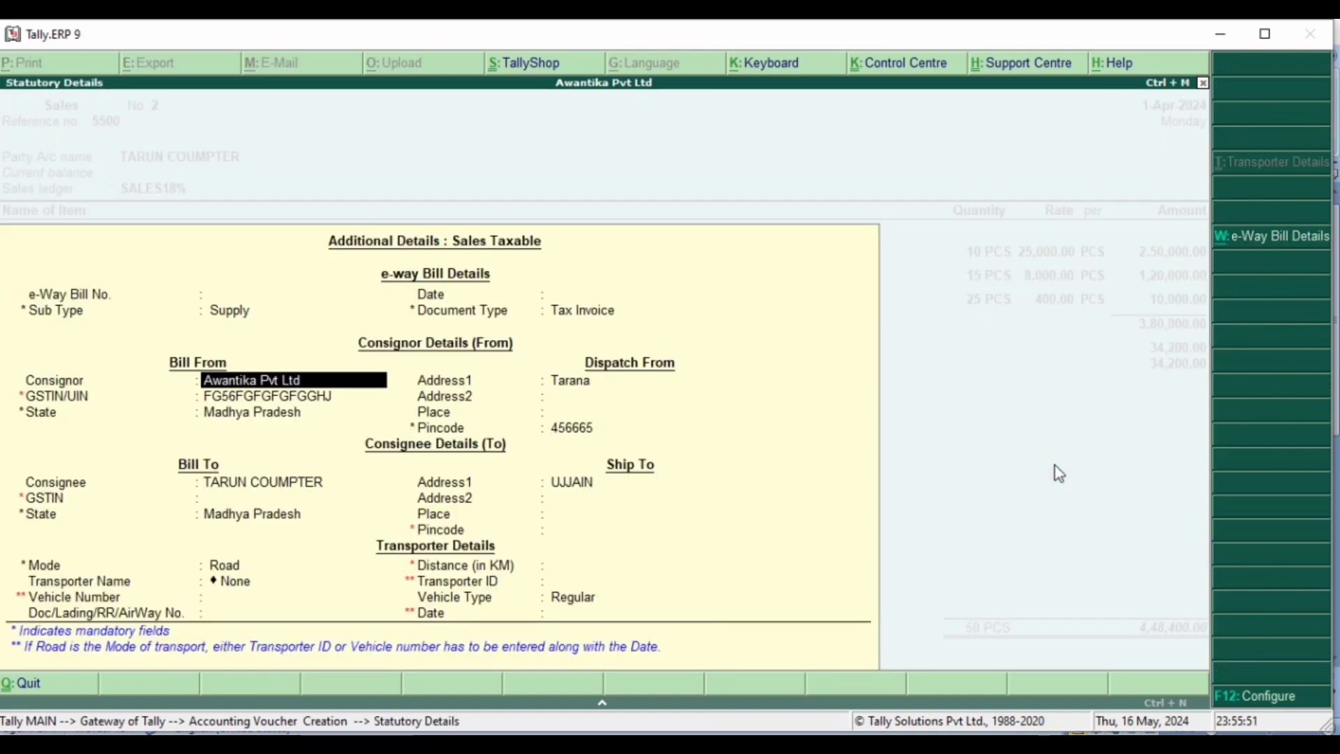